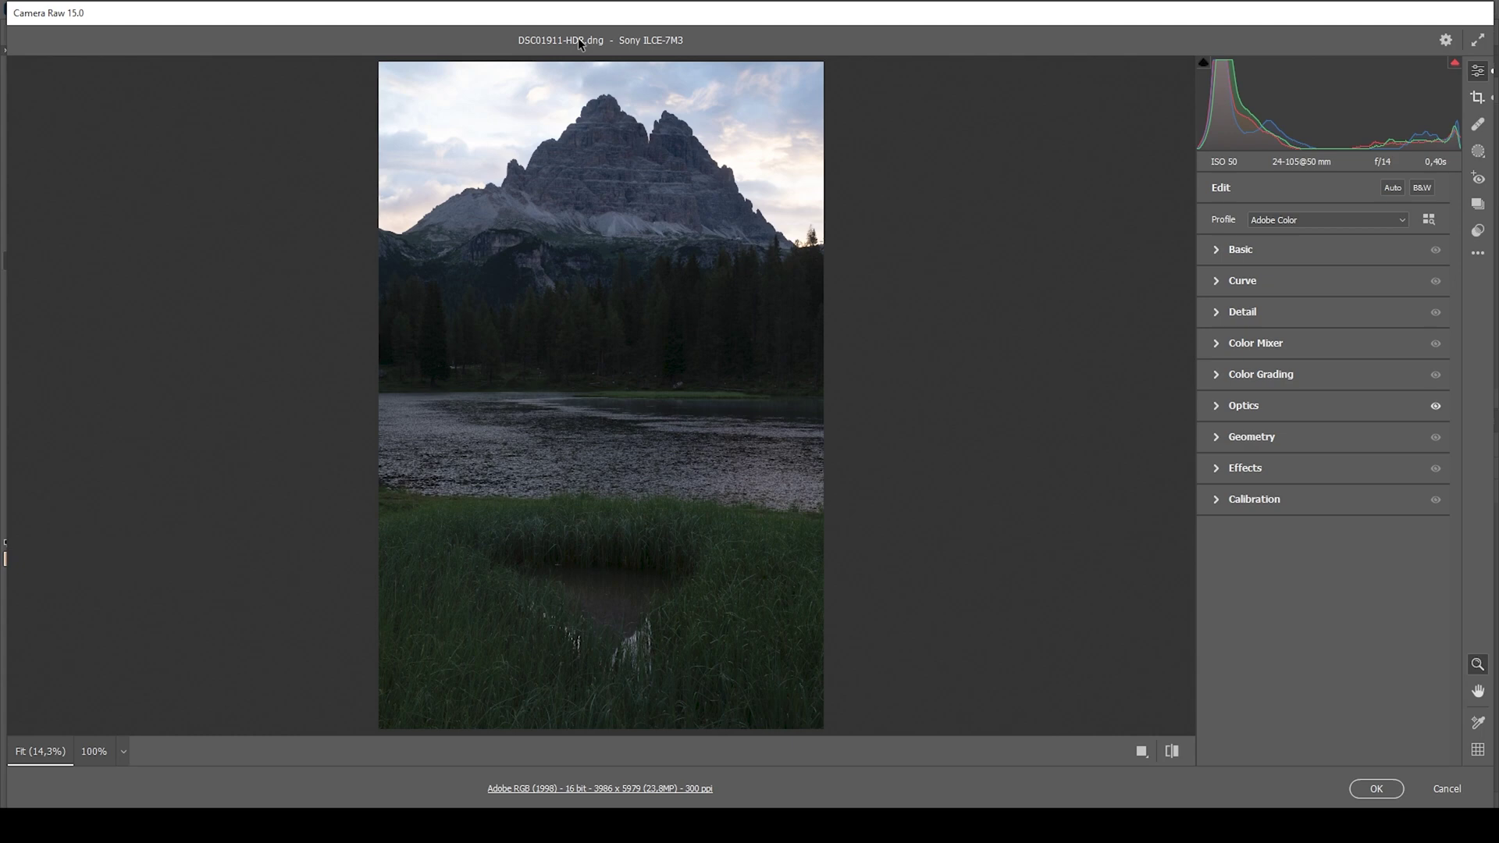
Try lowering the photo's Exposure to -3.10 to inspect the sky detail, and reset Exposure to its default
left_click(1236, 245)
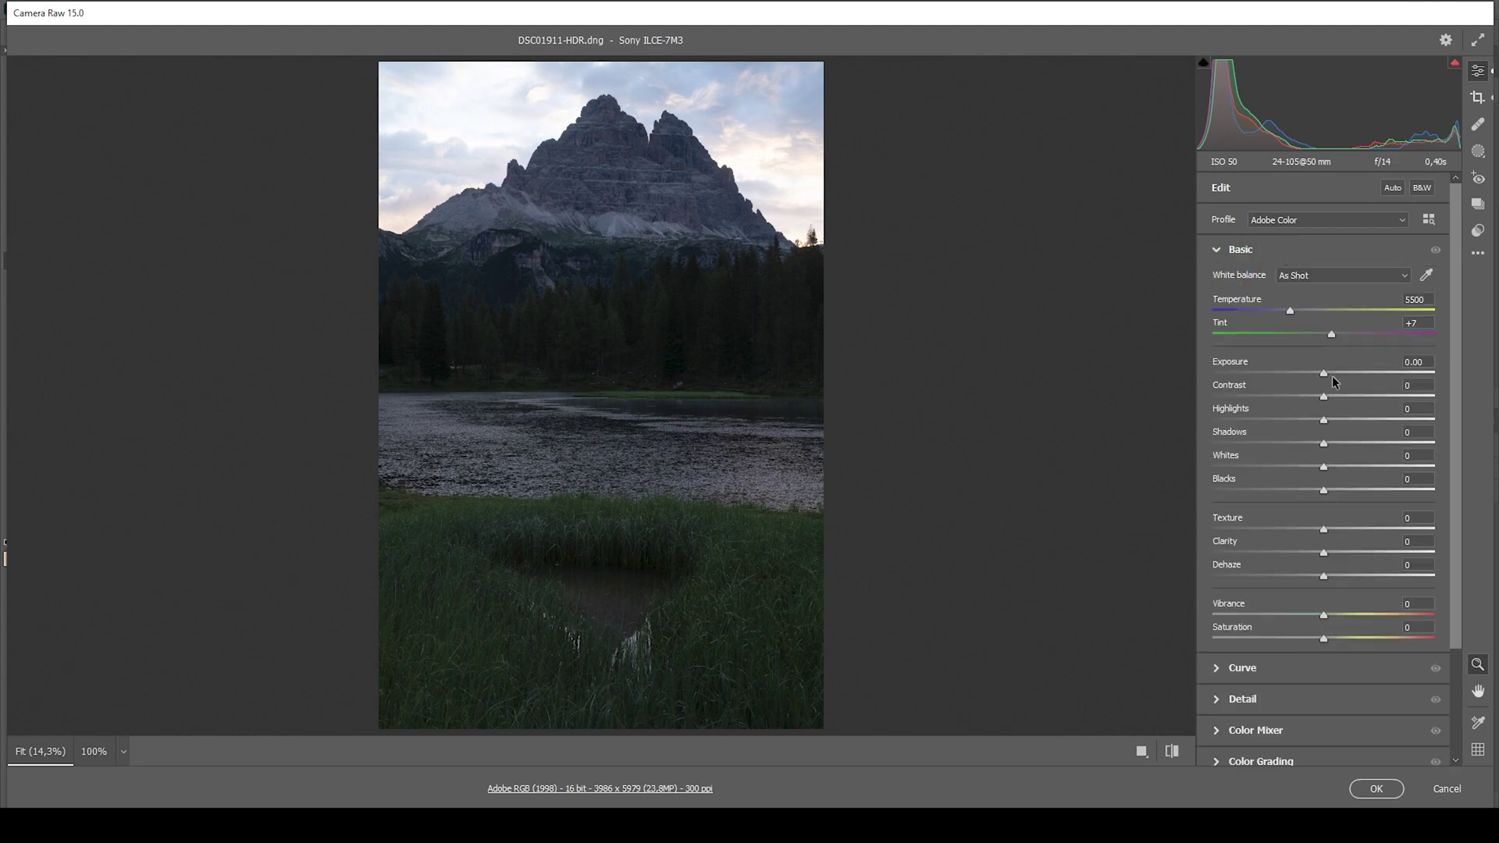
mouse_move(1324, 372)
left_mouse_down()
mouse_move(1361, 373)
mouse_move(1290, 372)
left_mouse_up()
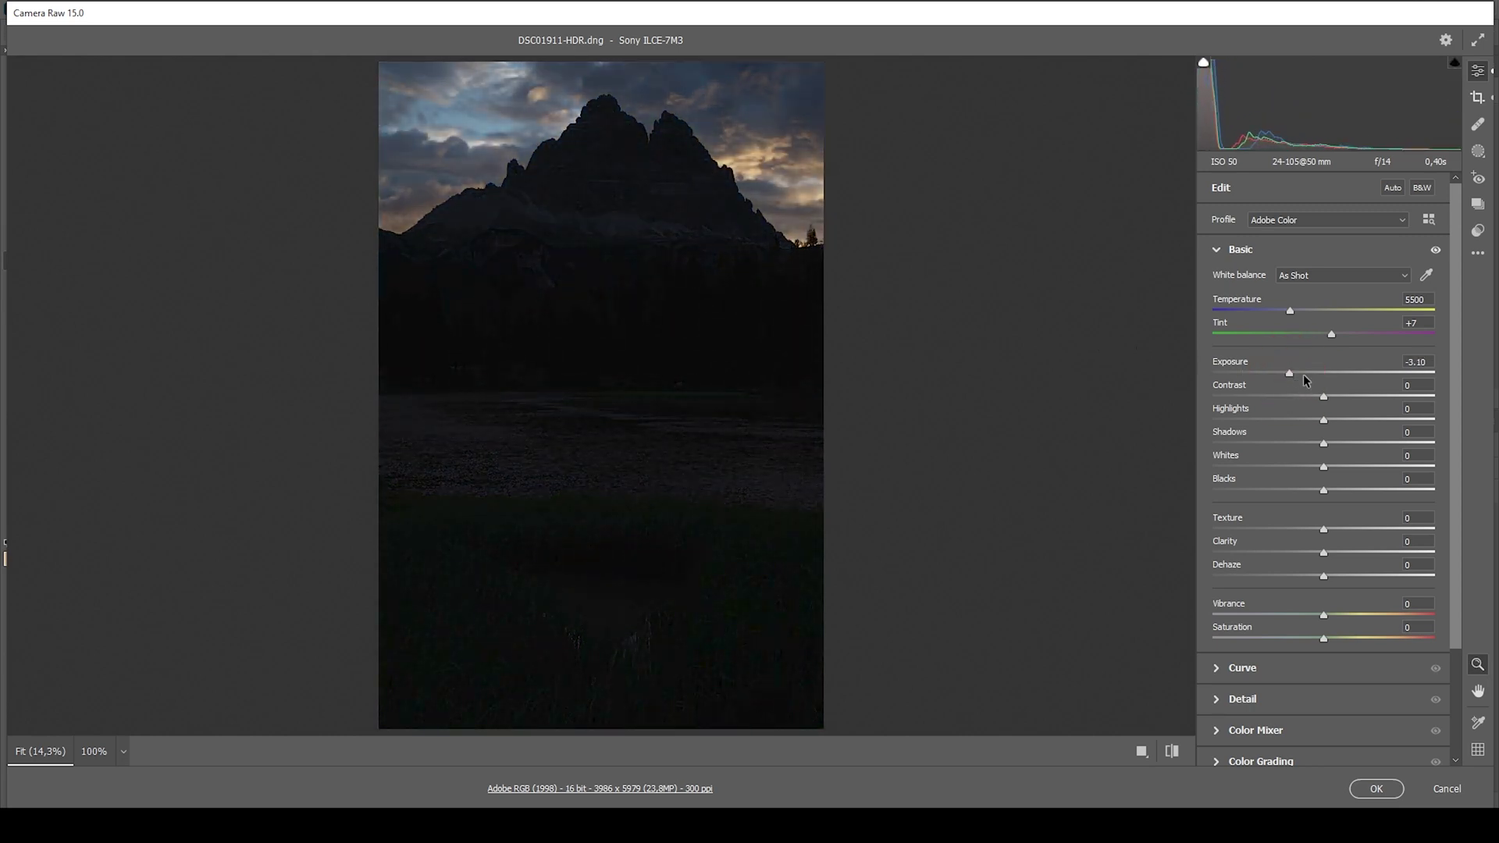
double_click(1288, 373)
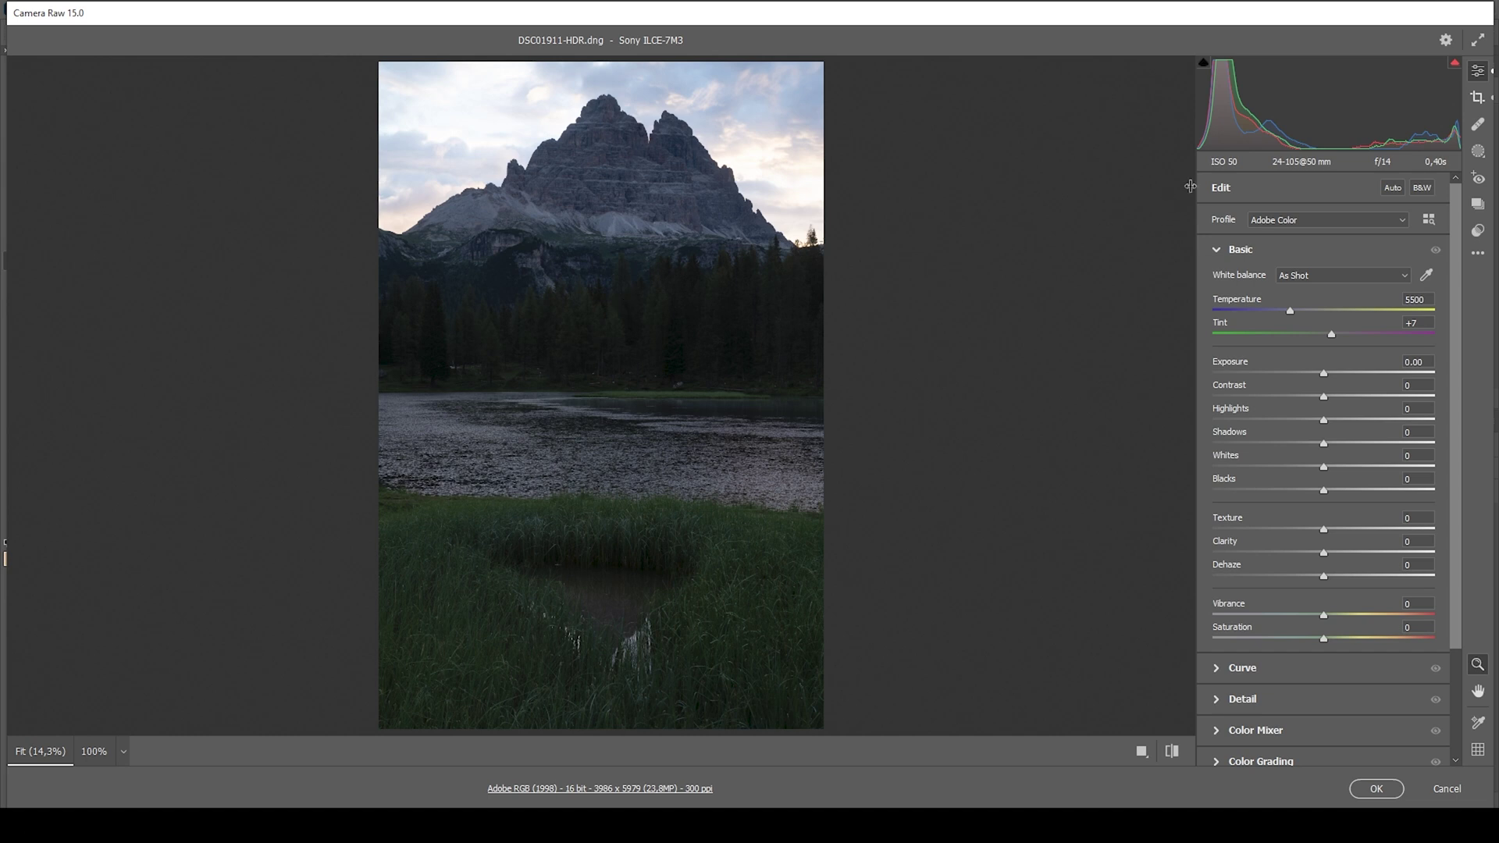
Apply the Adobe Landscape profile and set the white balance to Temperature 6700 and Tint +5
left_click(1271, 224)
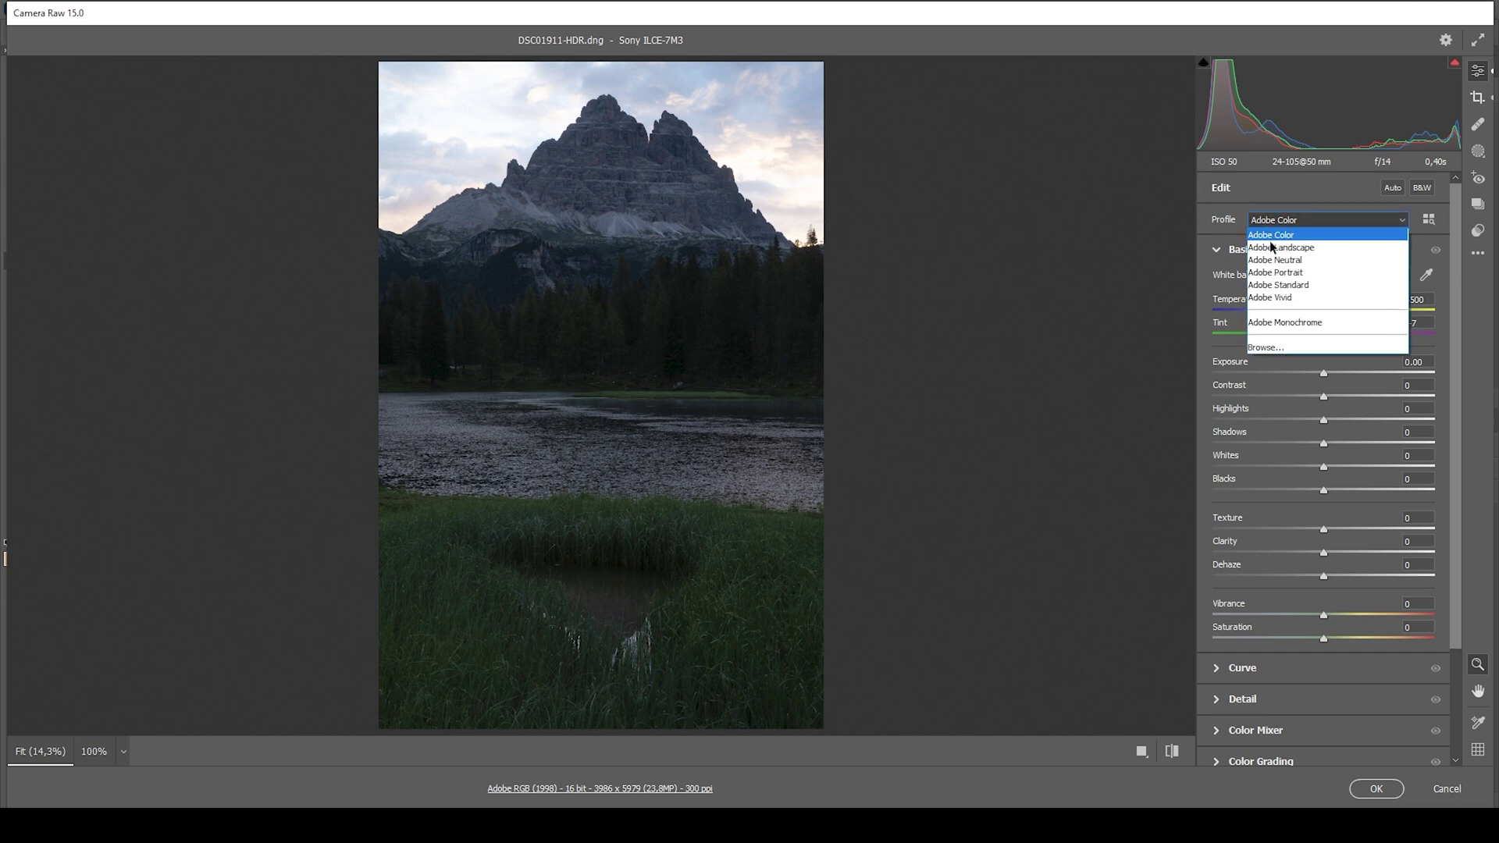
left_click(1275, 248)
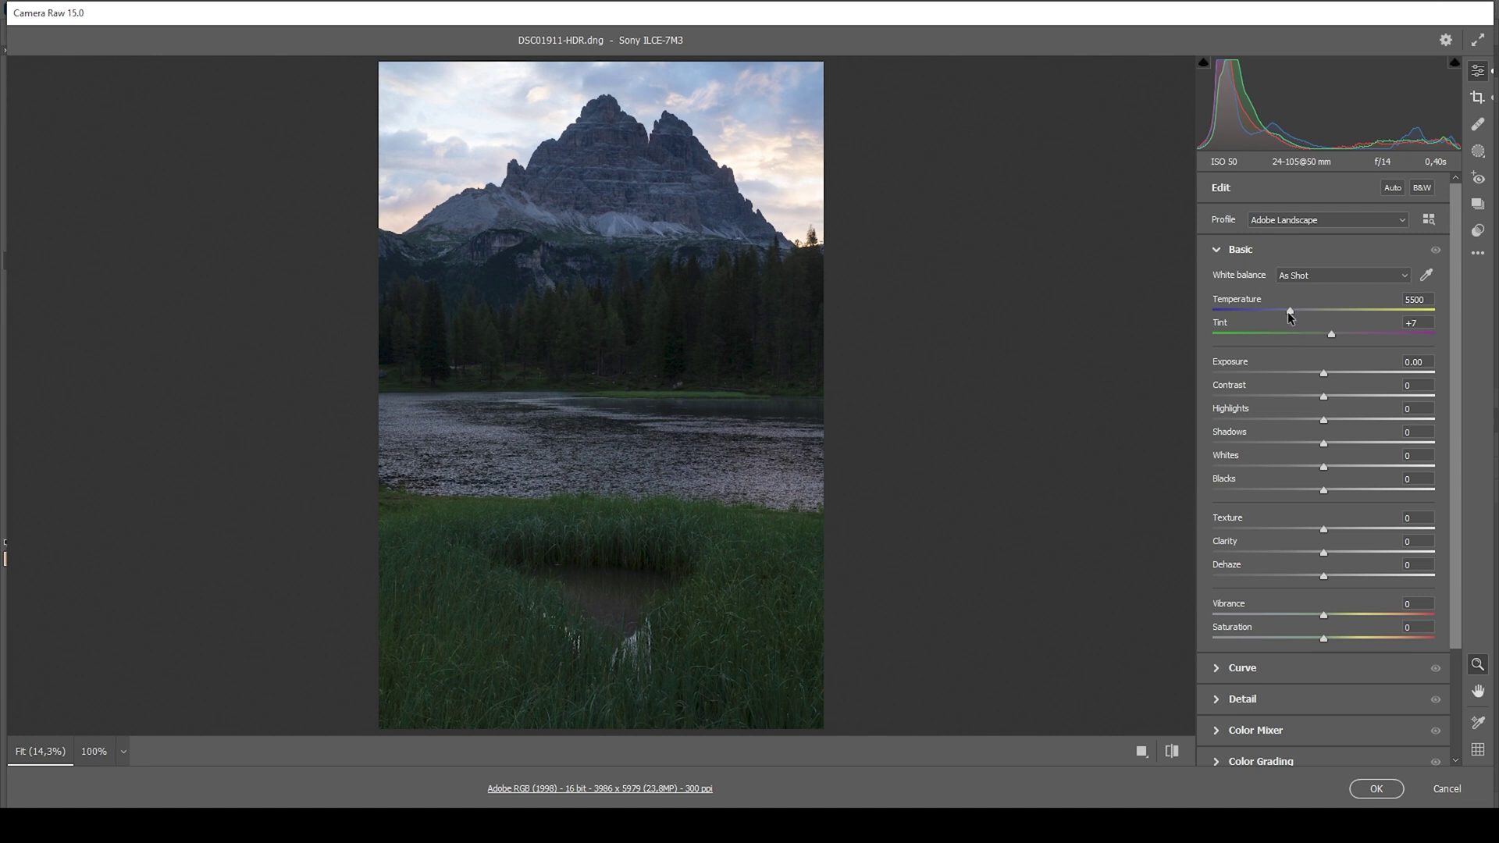
left_click_drag(1288, 313, 1316, 313)
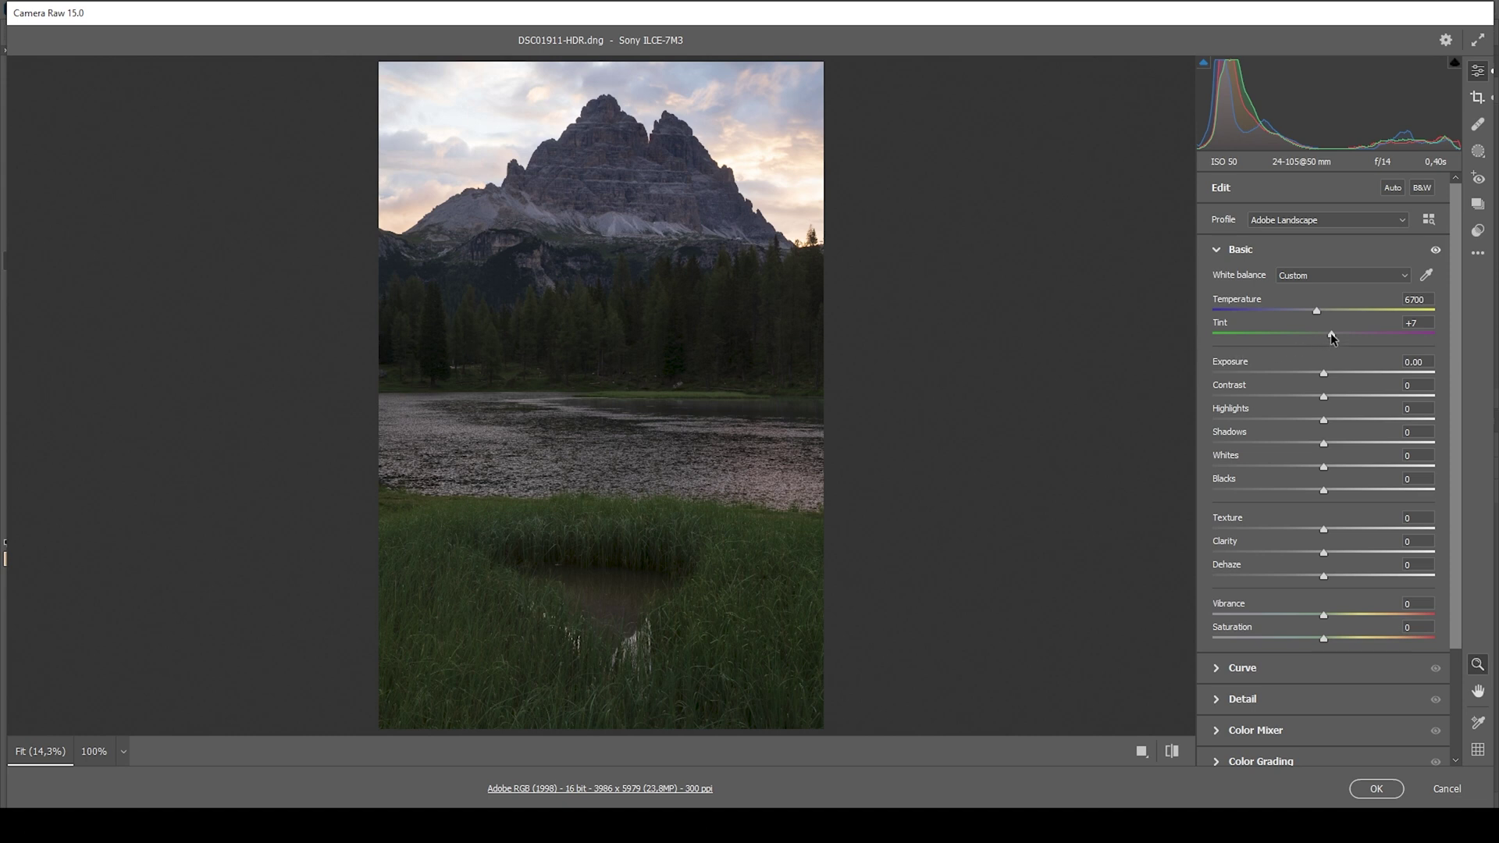
left_click_drag(1332, 337, 1329, 334)
Adjust the overall tones to Exposure +0.85, Highlights -63, Shadows +22 and Whites +5
left_click_drag(1323, 378, 1331, 373)
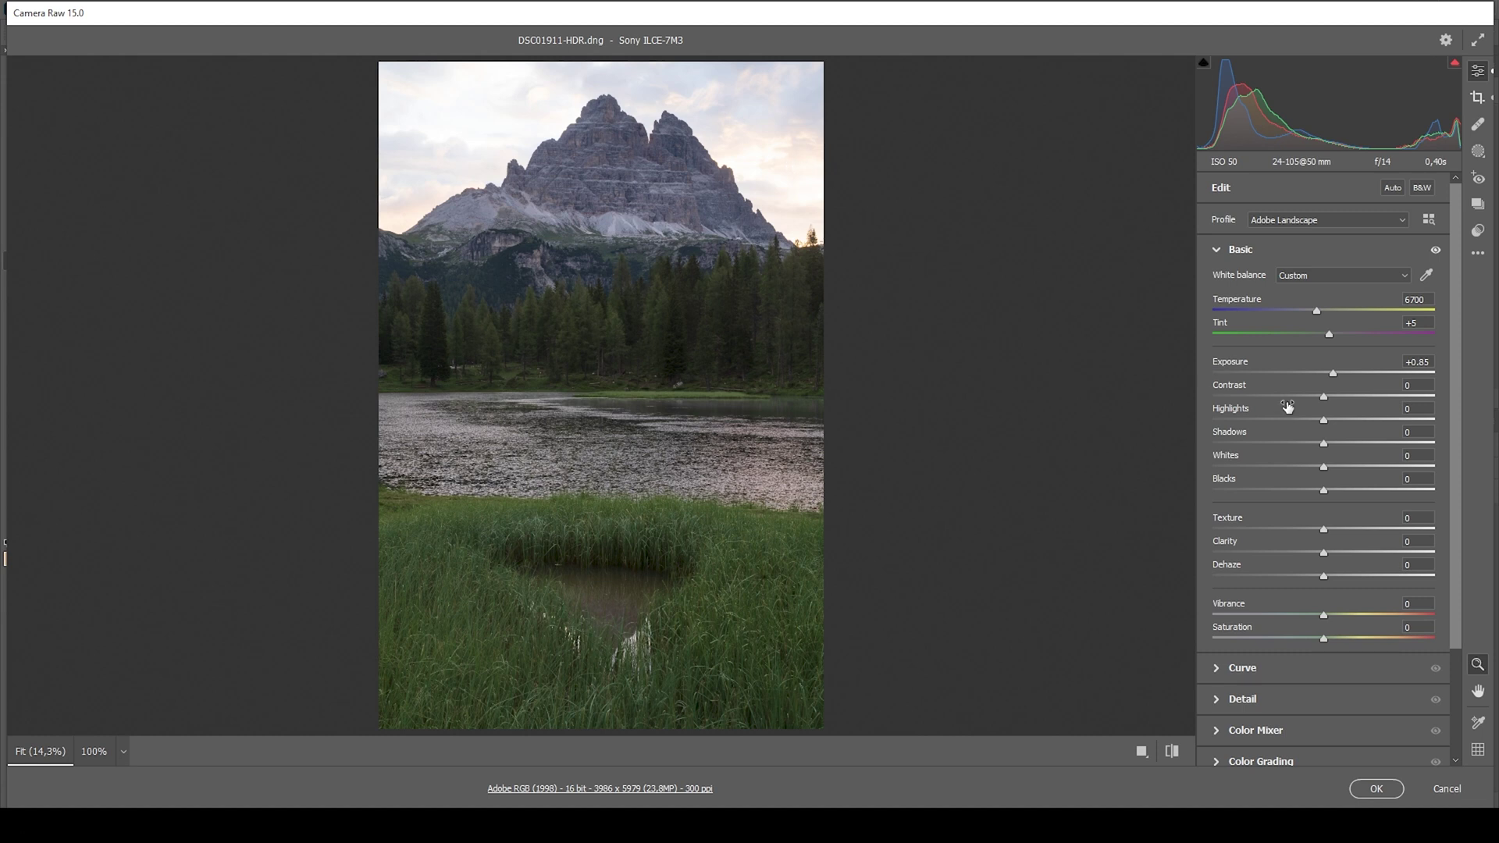
left_click_drag(1316, 423, 1249, 421)
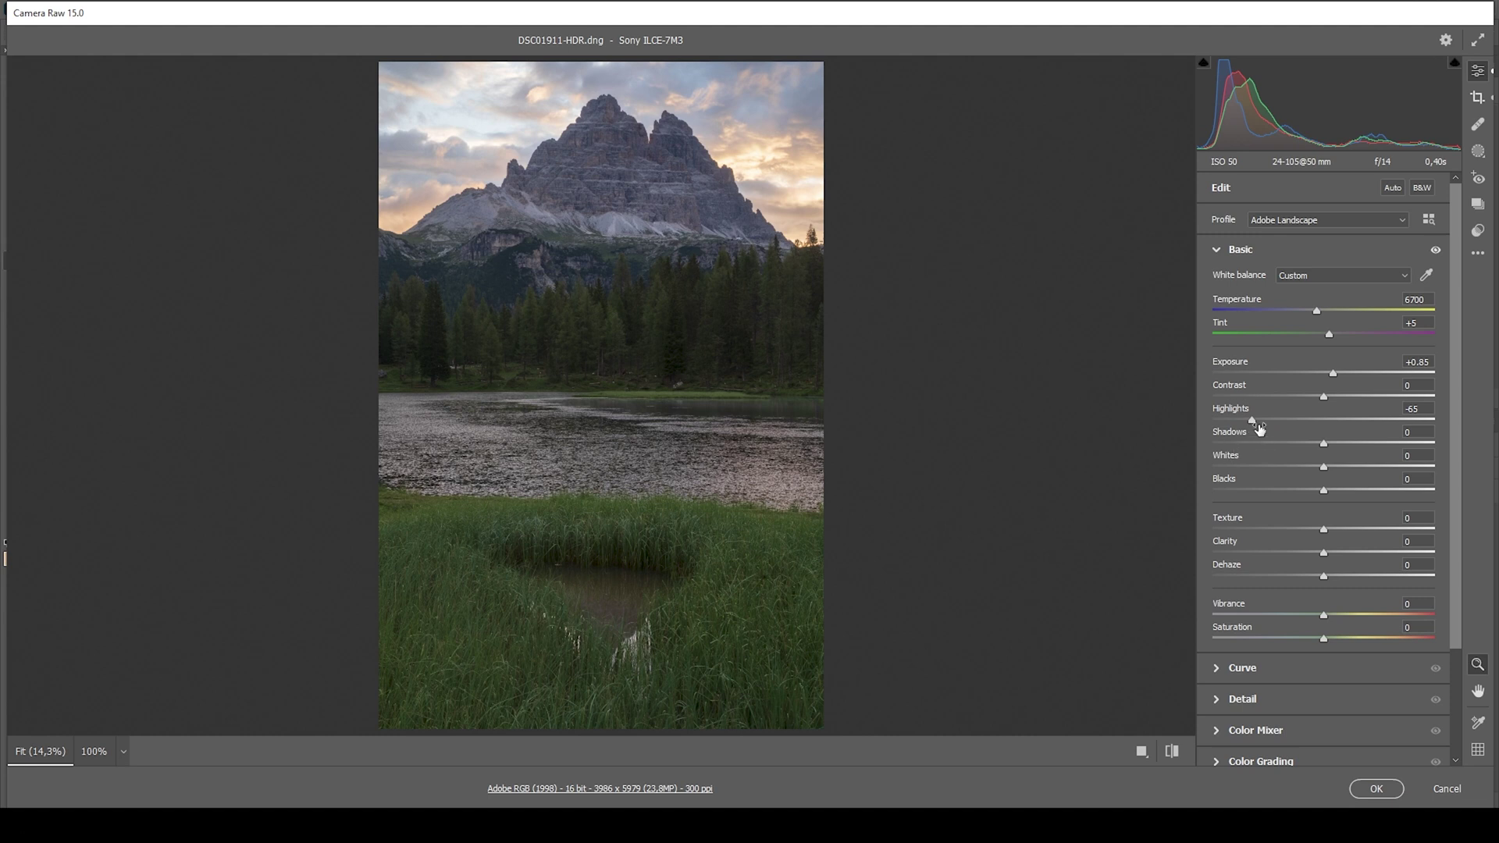
left_click_drag(1253, 420, 1255, 419)
mouse_move(1323, 444)
left_mouse_down()
mouse_move(1346, 445)
mouse_move(1327, 465)
left_mouse_up()
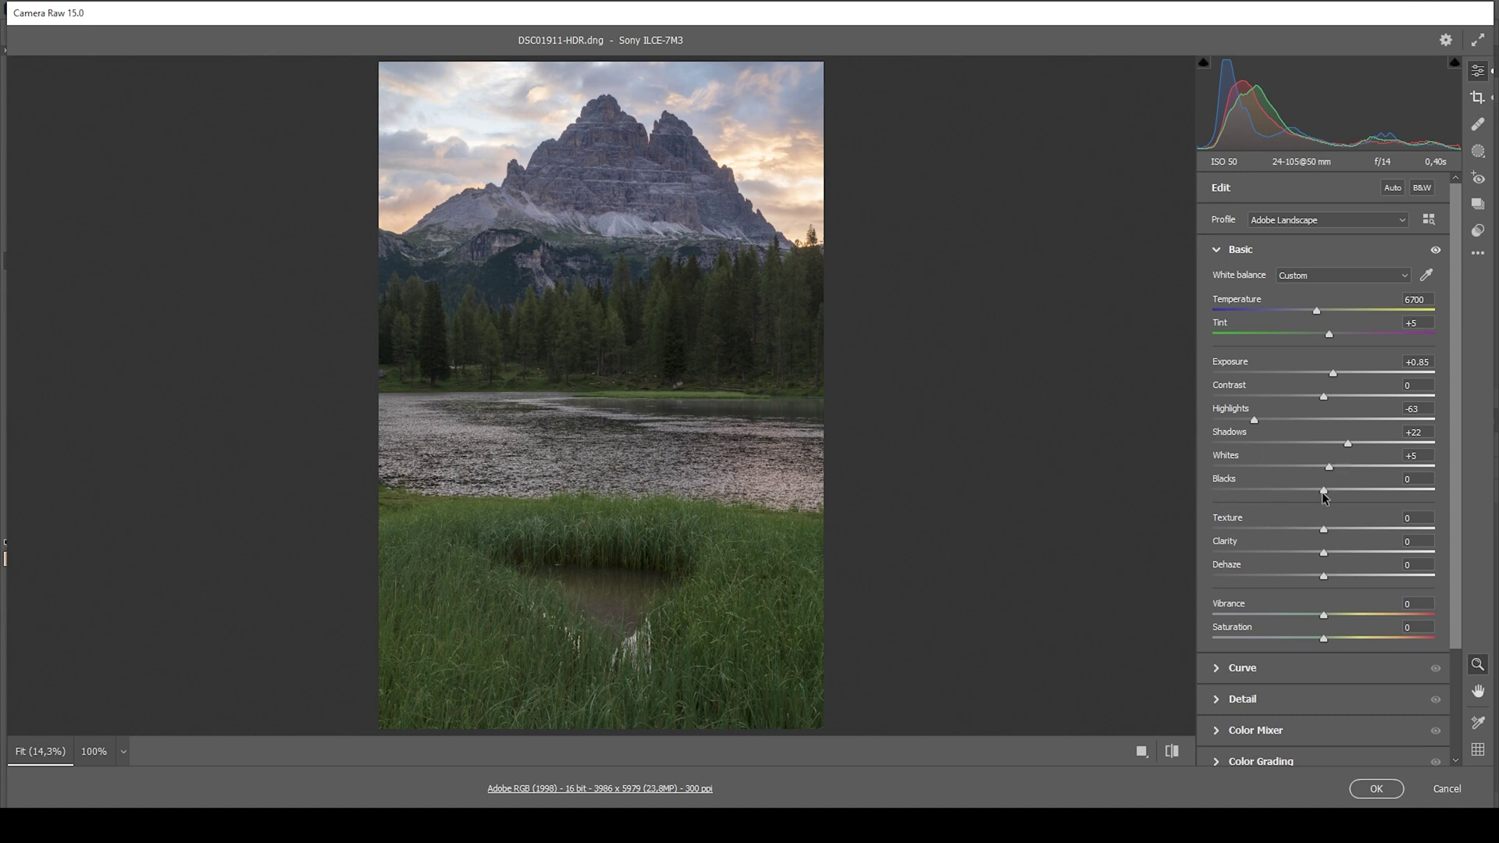
Set Blacks to -15, checking the shadow areas with the clipping preview
left_click_drag(1314, 493, 1309, 492)
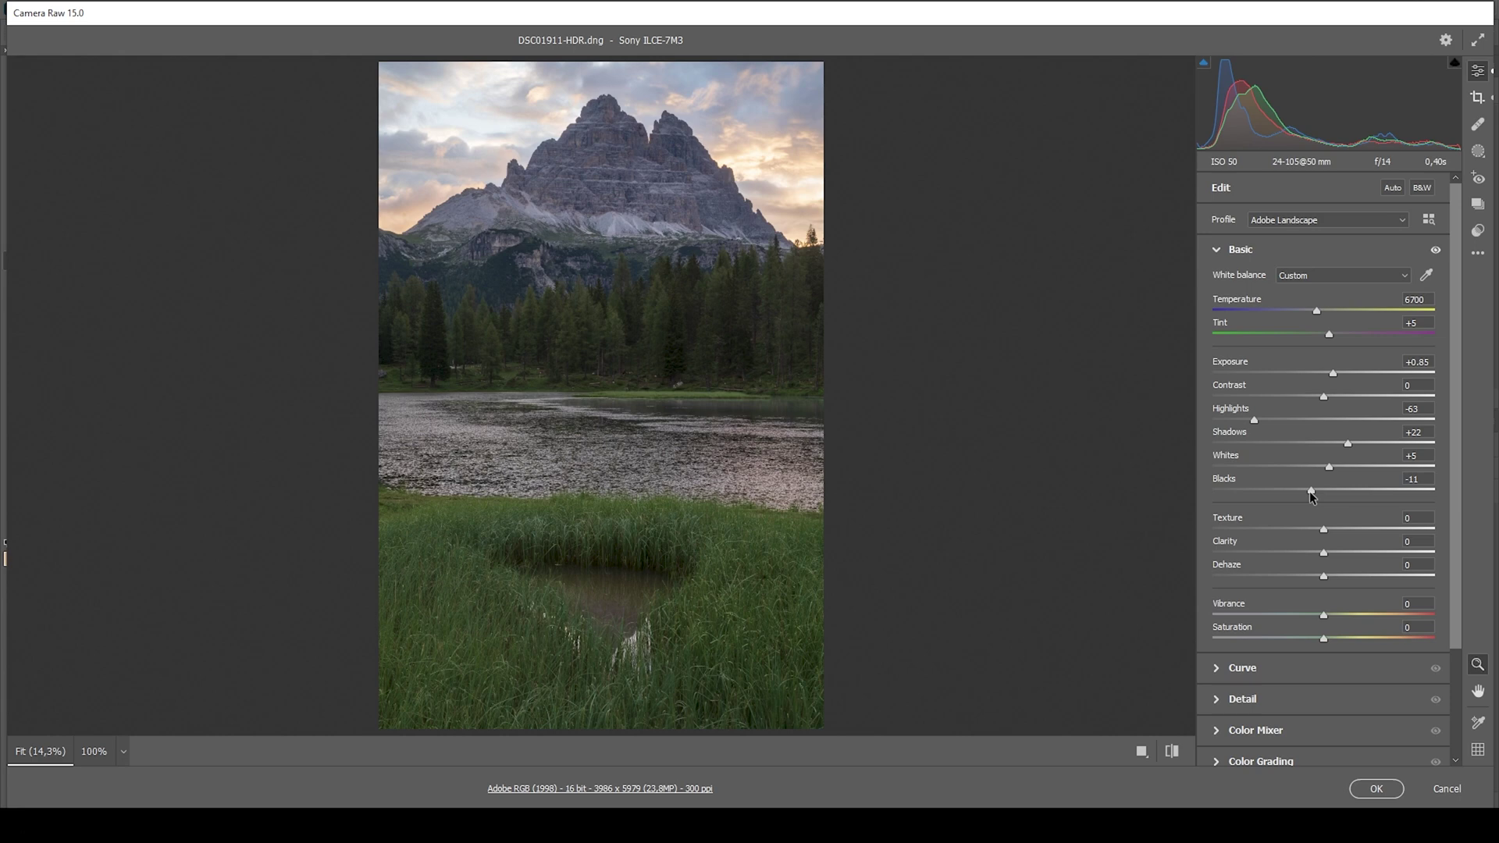
left_click(1310, 493, "alt")
left_click_drag(1311, 494, 1309, 494)
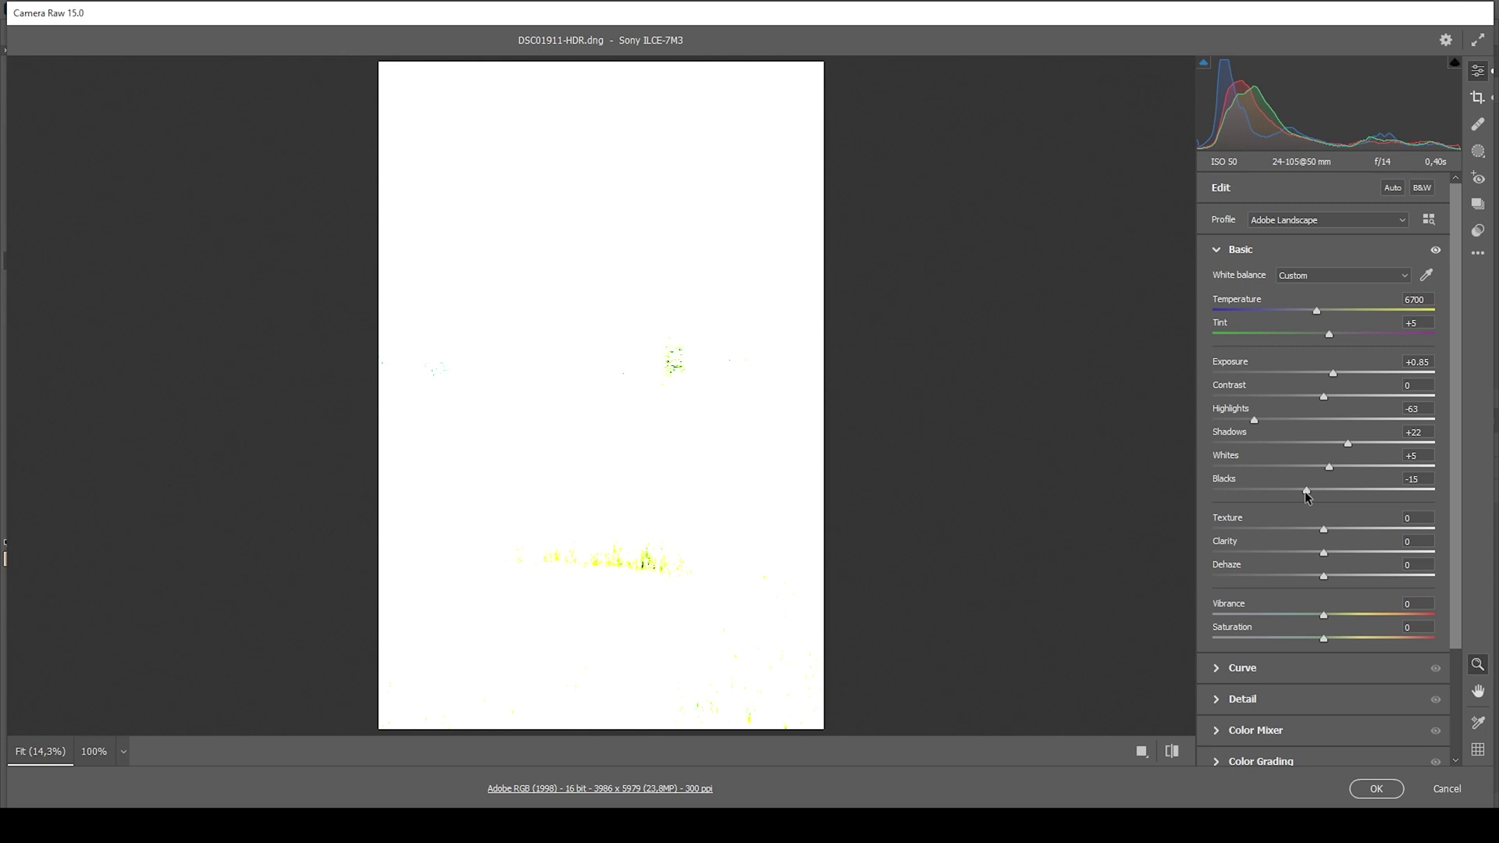
left_click_drag(1307, 496, 1307, 496)
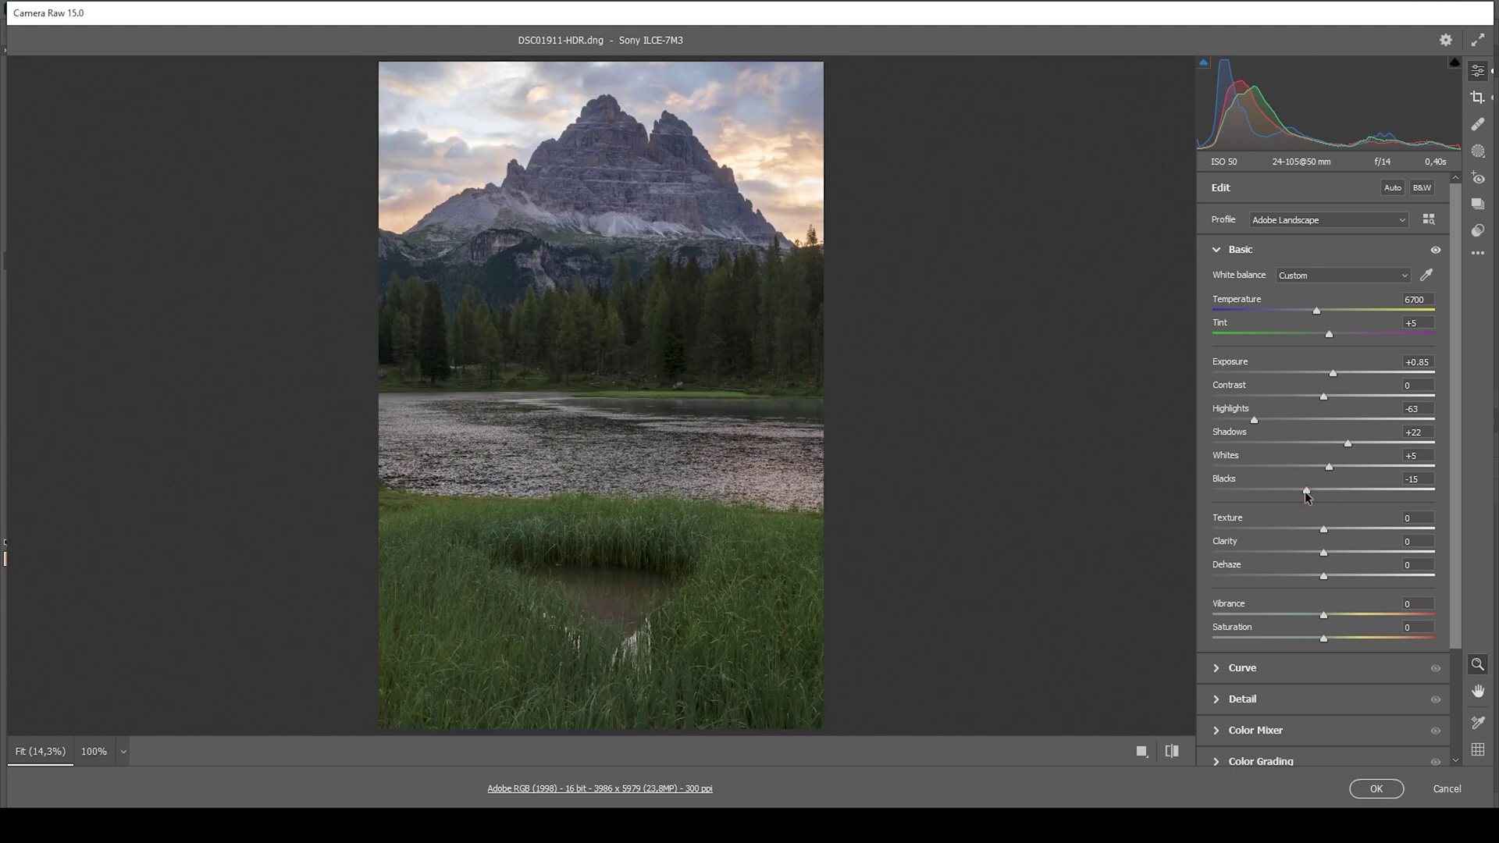
left_click(1306, 492, "alt")
Set Texture to +6, Vibrance to +13 and Saturation to +8 for the whole photo
left_click_drag(1324, 531, 1330, 532)
left_click_drag(1324, 614, 1336, 614)
left_click_drag(1323, 637, 1333, 637)
Compare the photo before and after the basic adjustments several times
left_click(1170, 752)
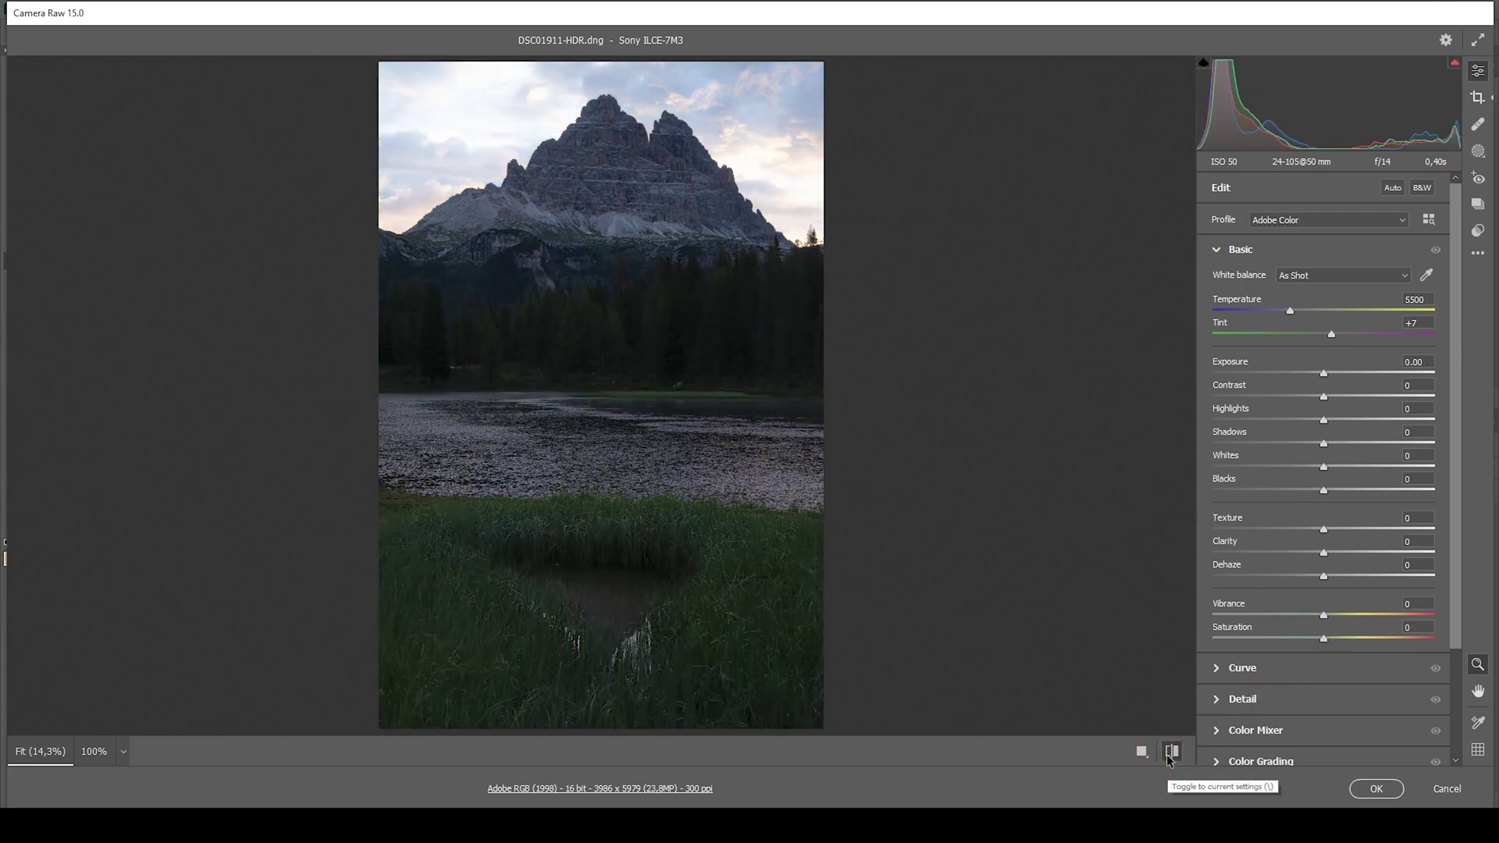
left_click(1170, 751)
left_click(1170, 753)
left_click(1170, 753)
left_click(1171, 753)
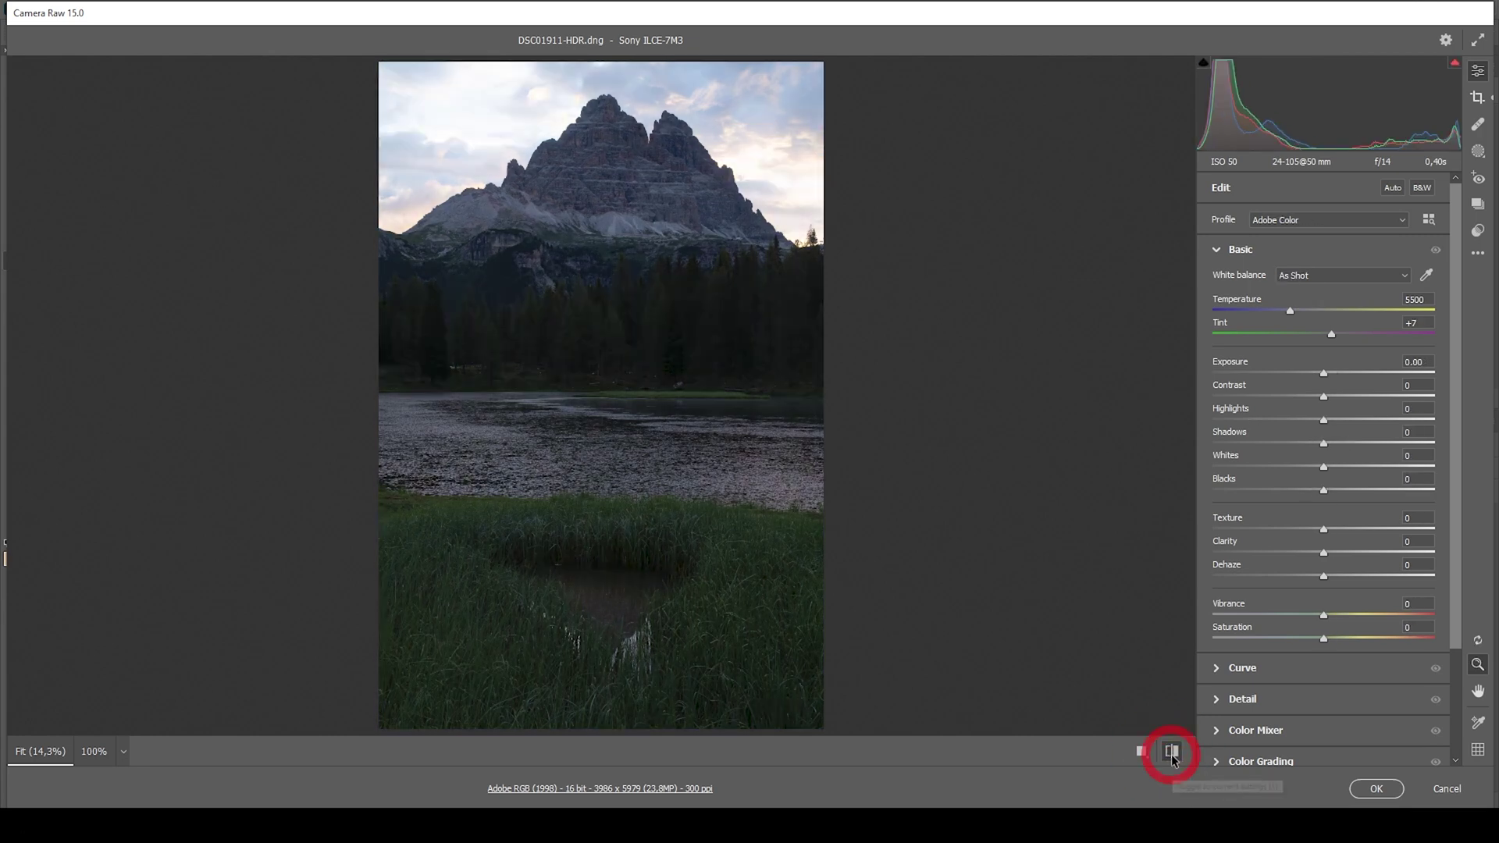
left_click(1172, 752)
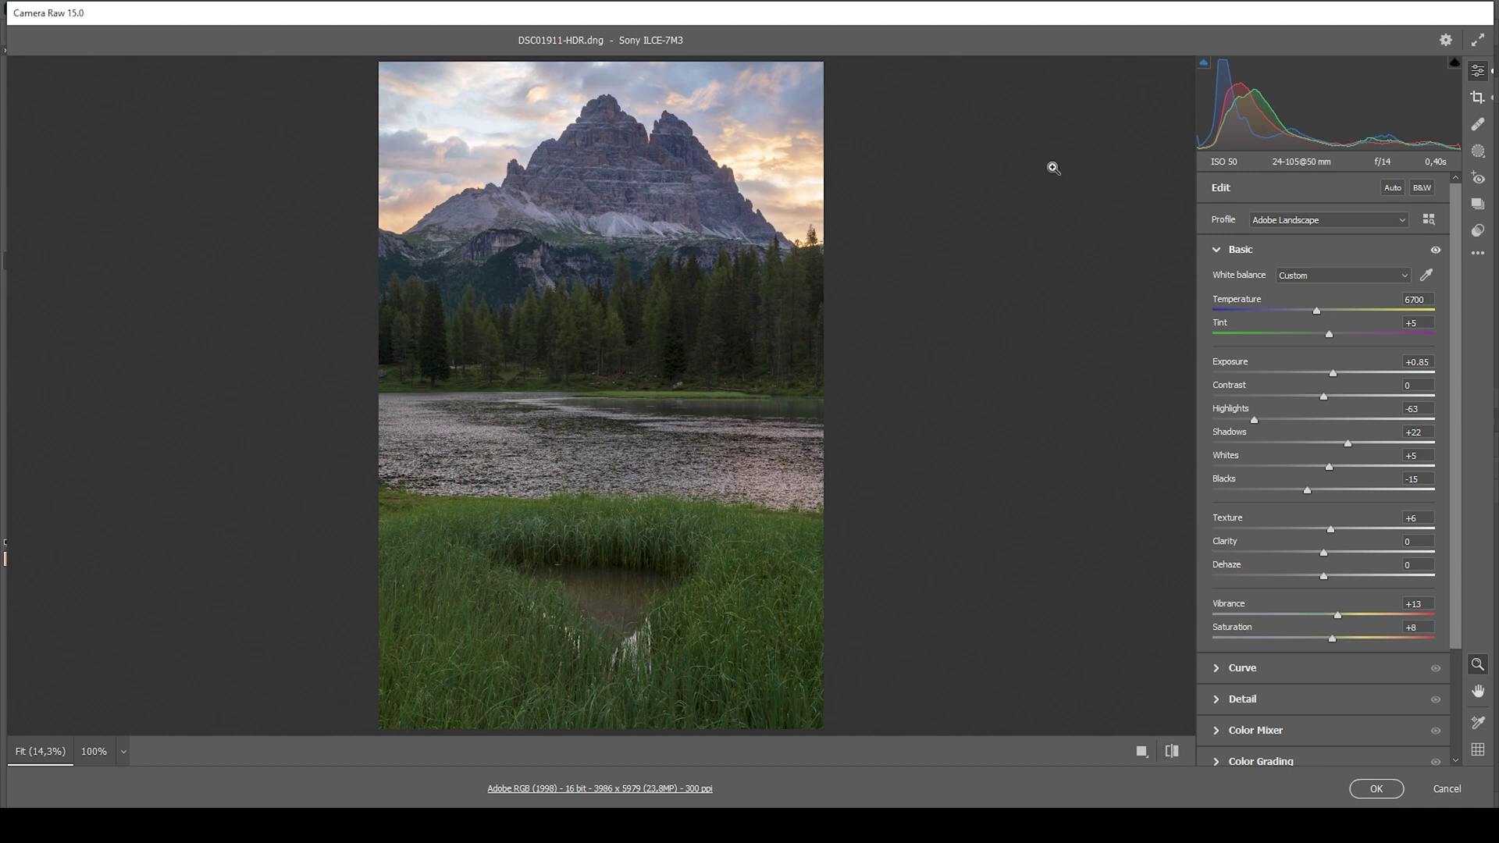
Create a sky mask minus a radial gradient over the glow beside the mountain's right slope, with Exposure -0.25 and Contrast +51
left_click(1477, 153)
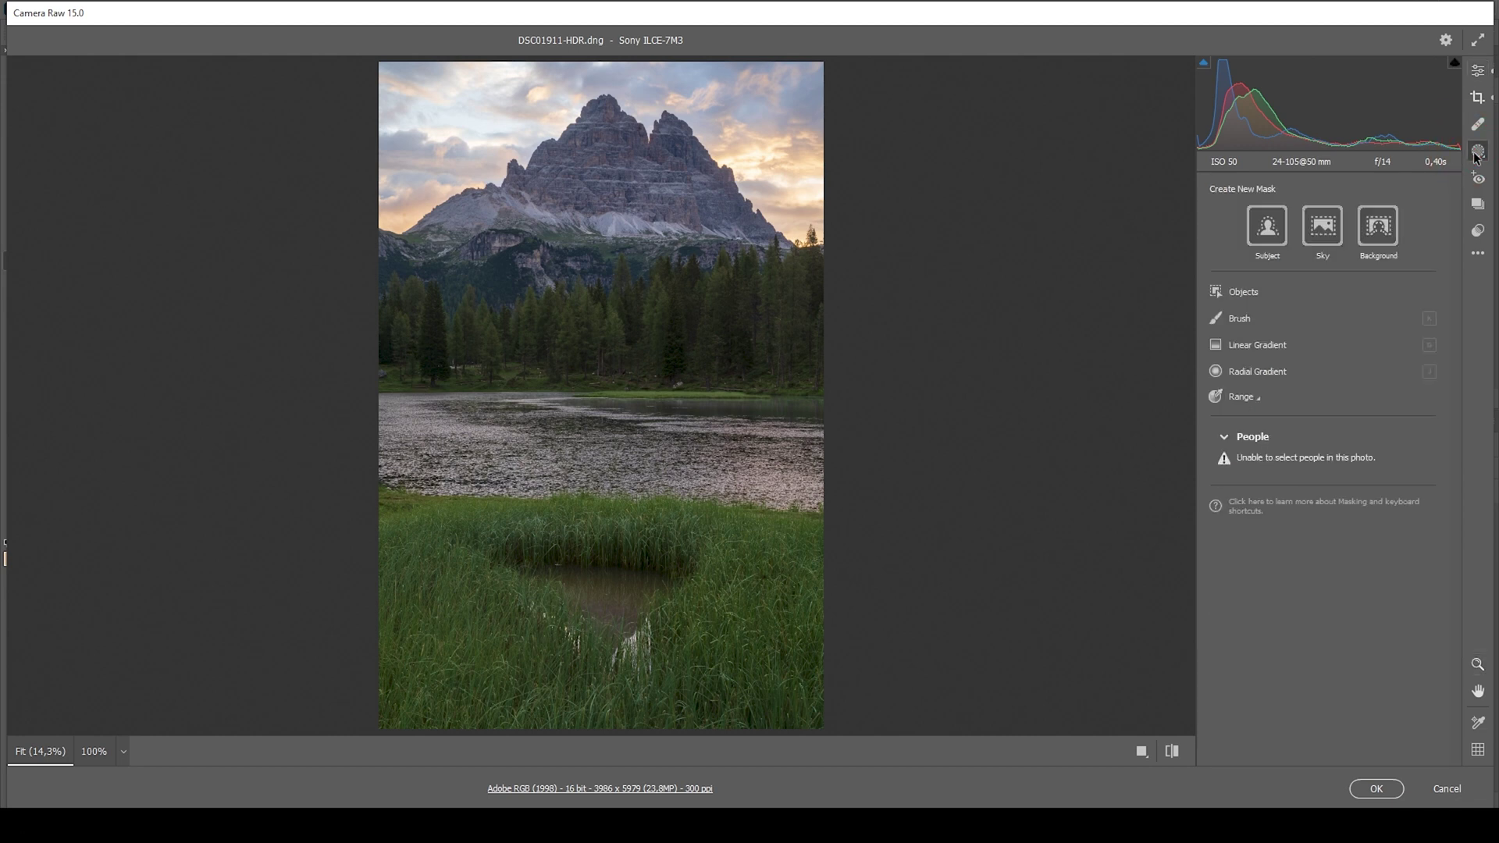
left_click(1323, 224)
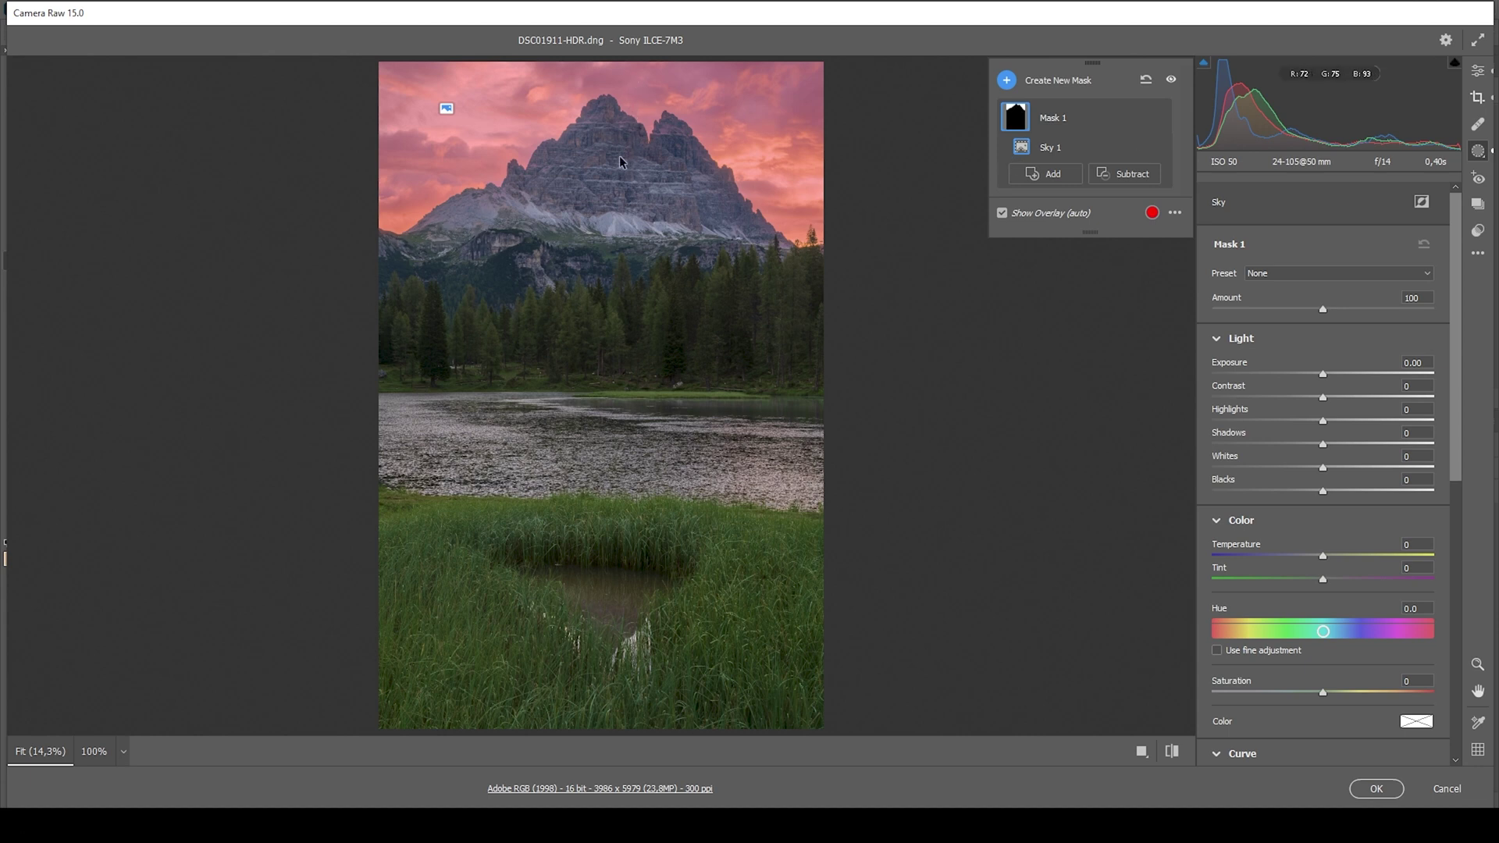
left_click(1114, 181)
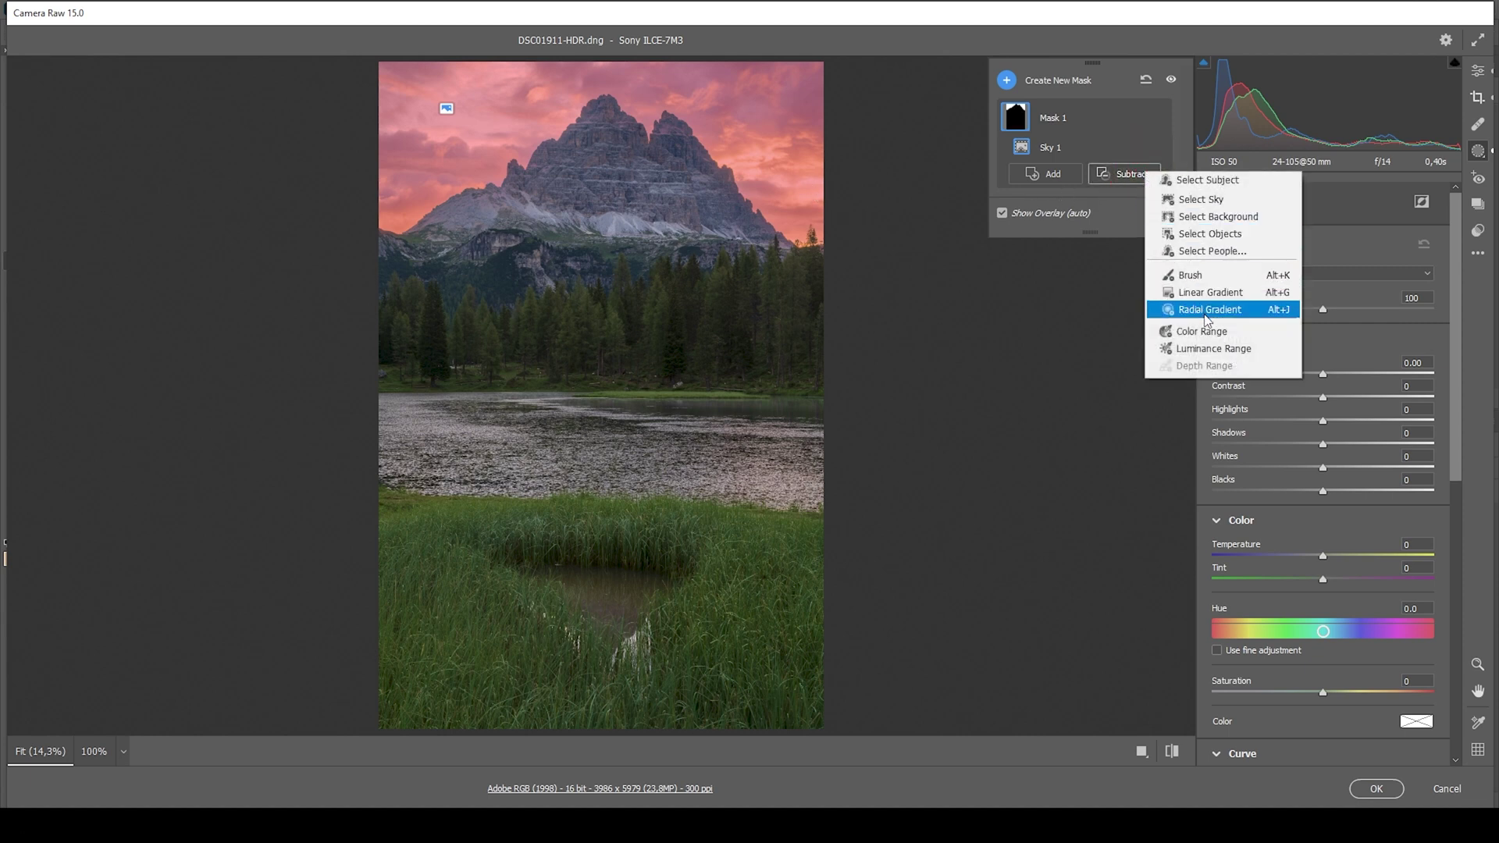
left_click(1207, 310)
left_click_drag(797, 226, 904, 286)
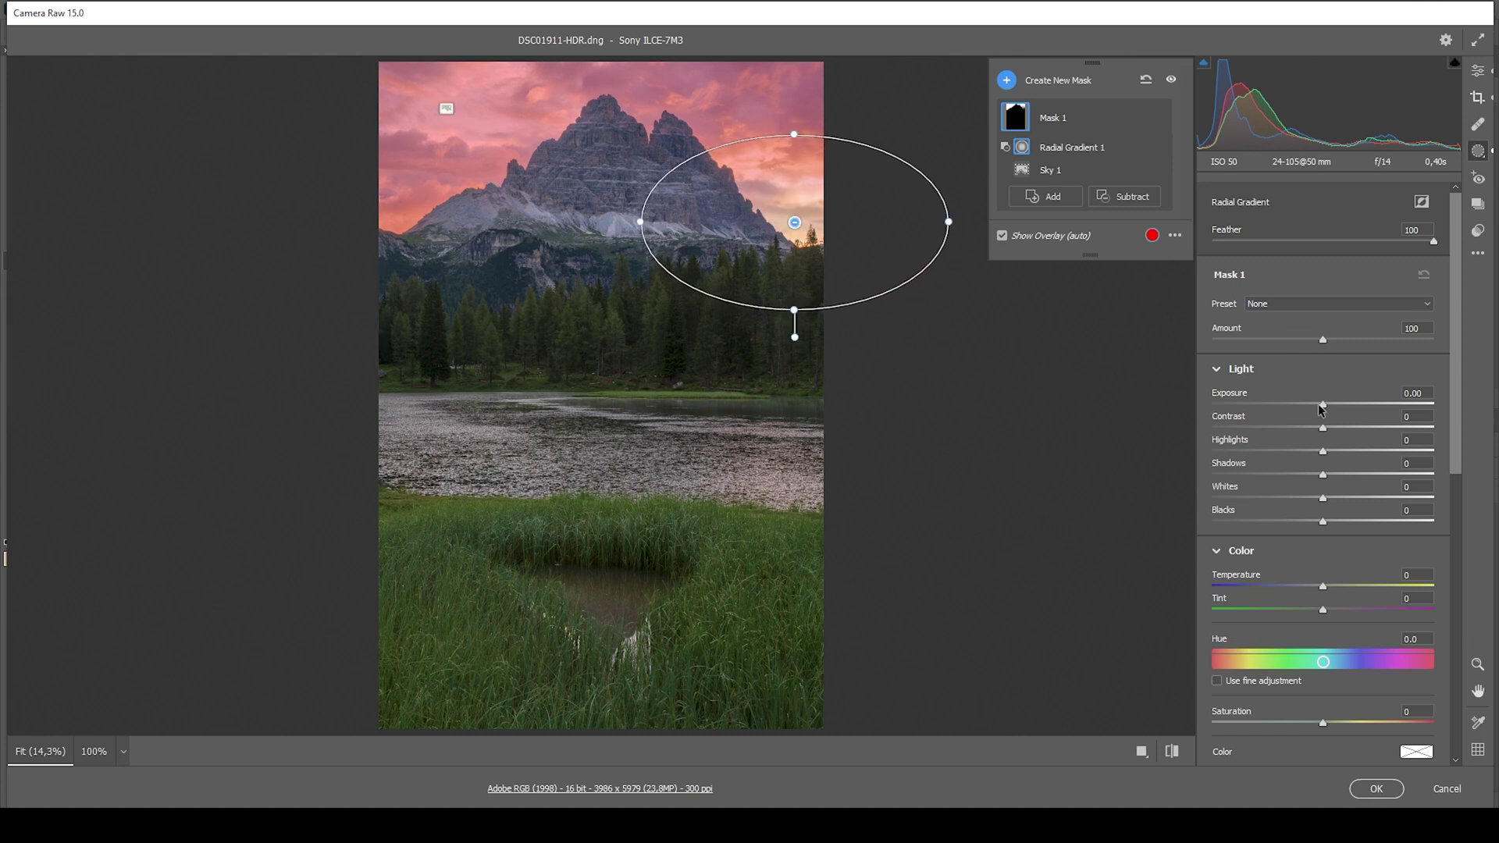
left_click_drag(1321, 406, 1380, 423)
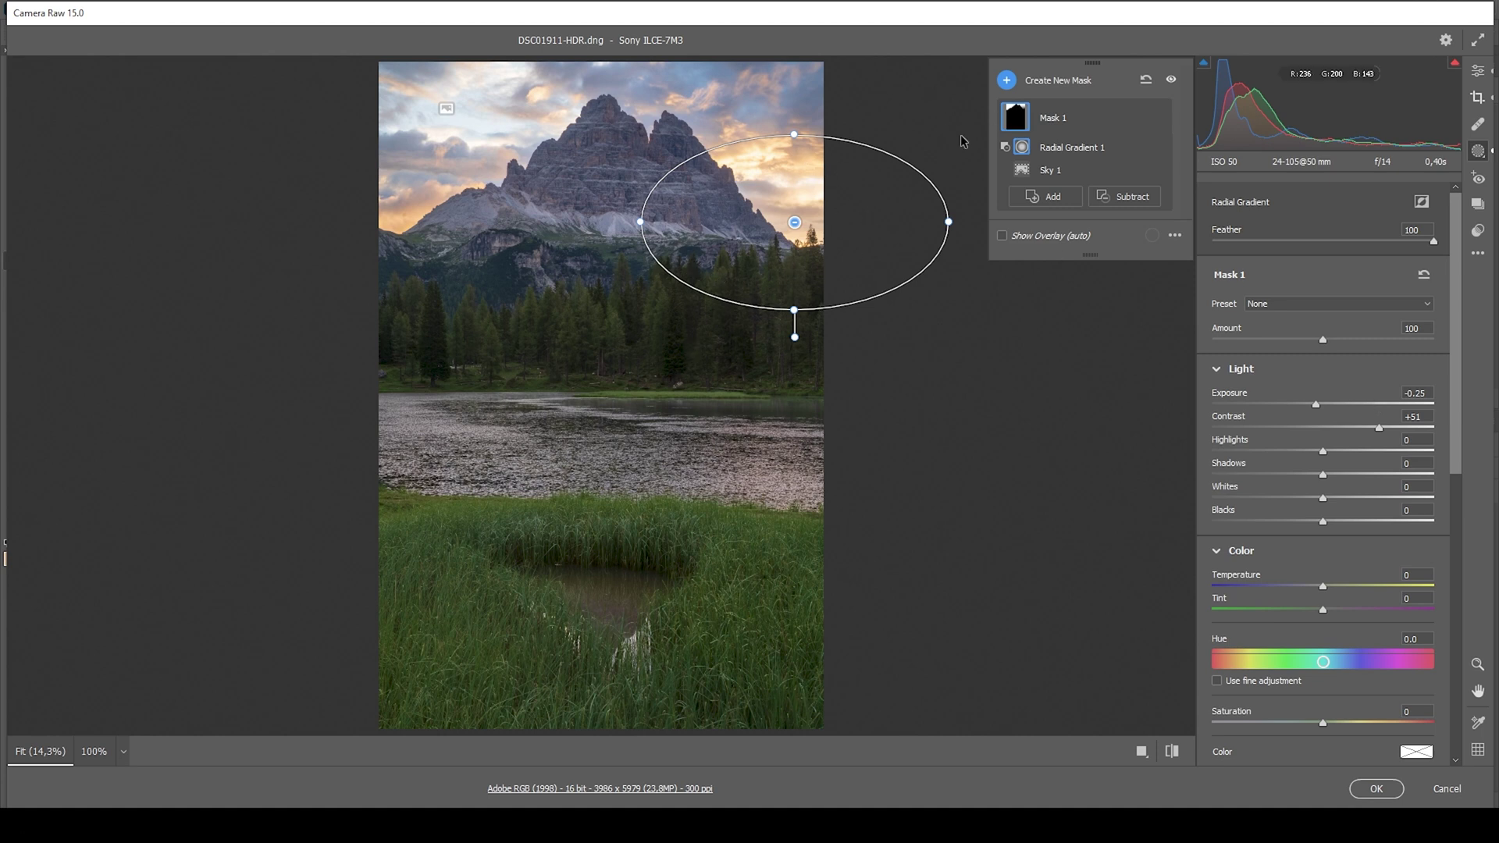
Add a tilted radial gradient mask over the glowing horizon at the mountain's right foot and set its Blacks to +56
left_click(1007, 79)
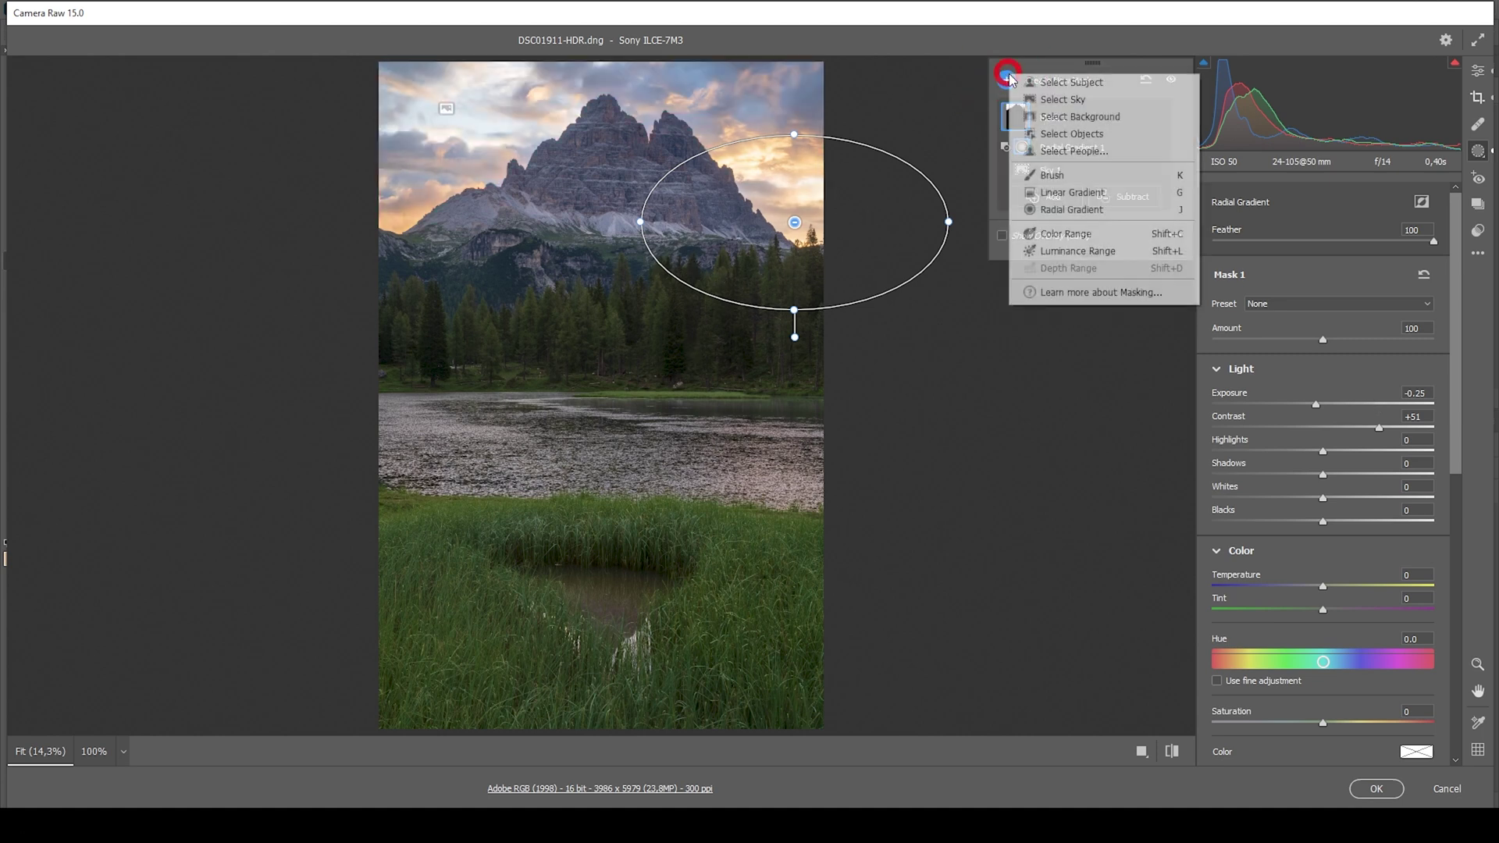
left_click(1066, 211)
left_click_drag(767, 211, 847, 250)
left_click_drag(763, 206, 794, 223)
left_click(1340, 521)
left_click_drag(1340, 519, 1381, 520)
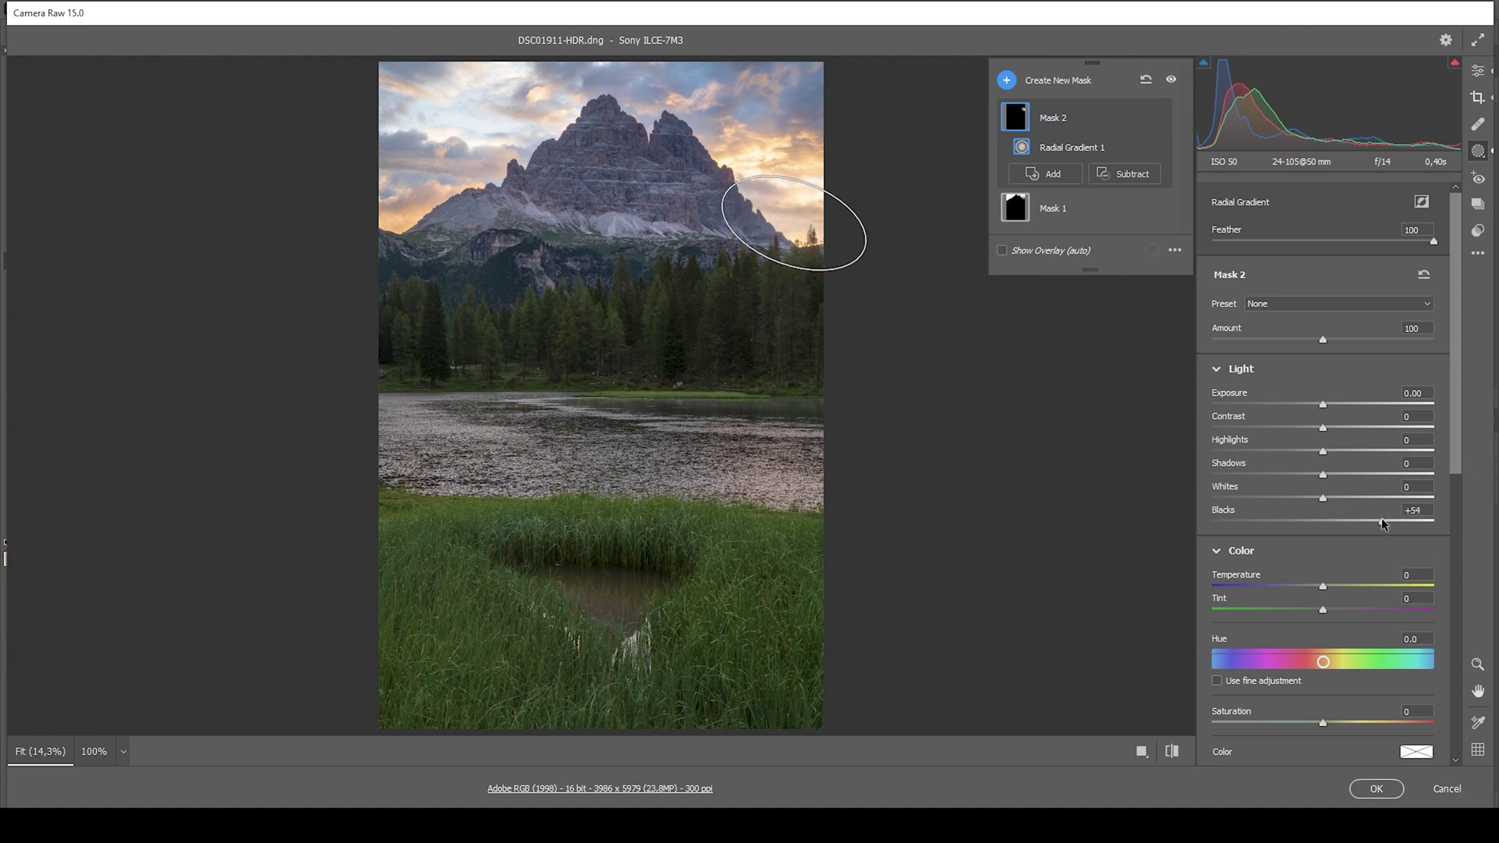
Set Dehaze to -15 and Saturation to +42 for the radial mask on the glowing horizon
scroll(1371, 538, "down", 12)
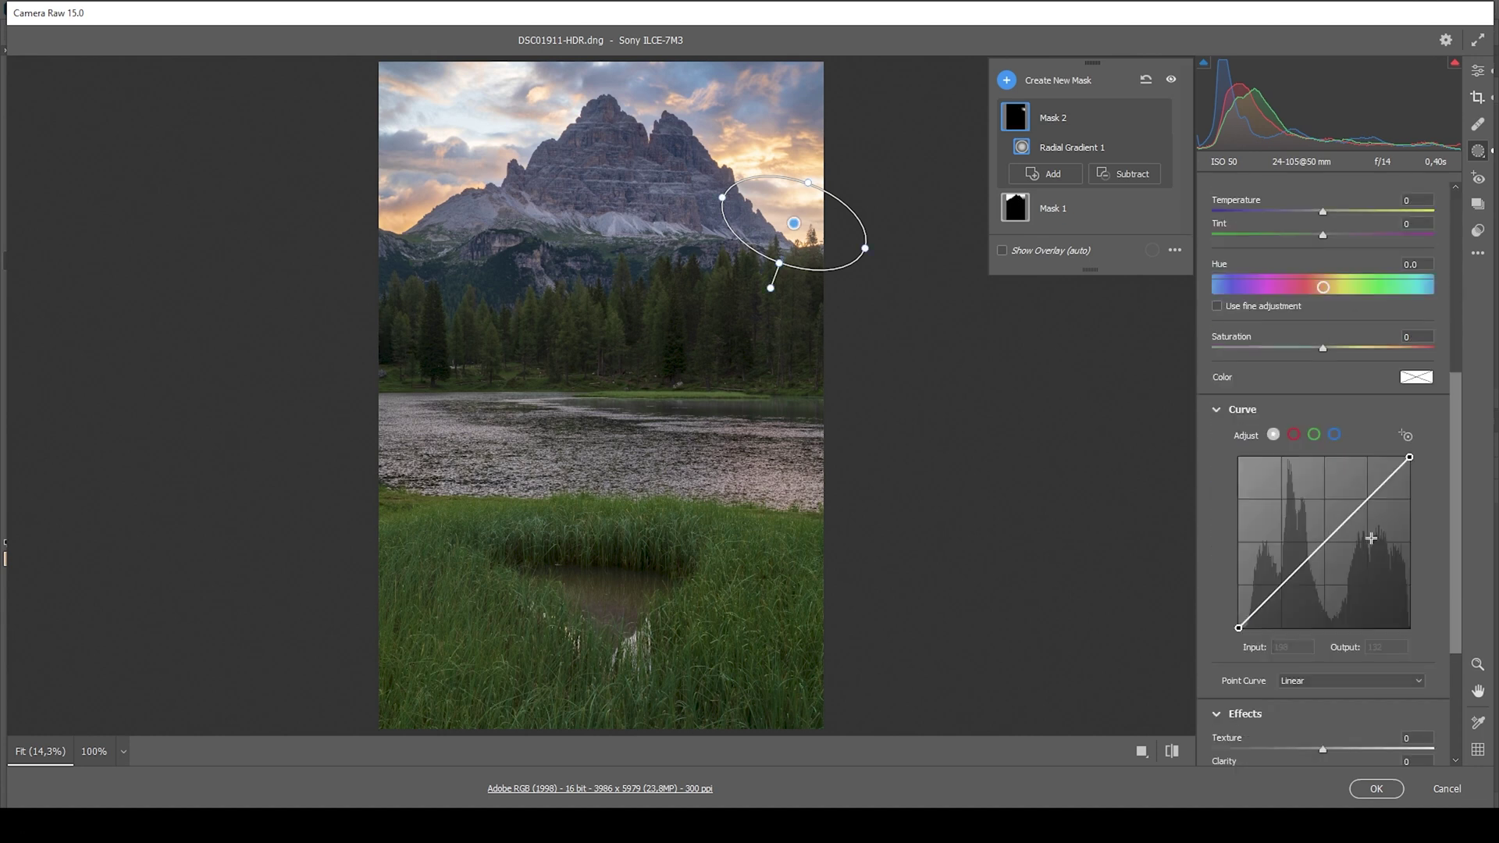
left_click(1322, 584)
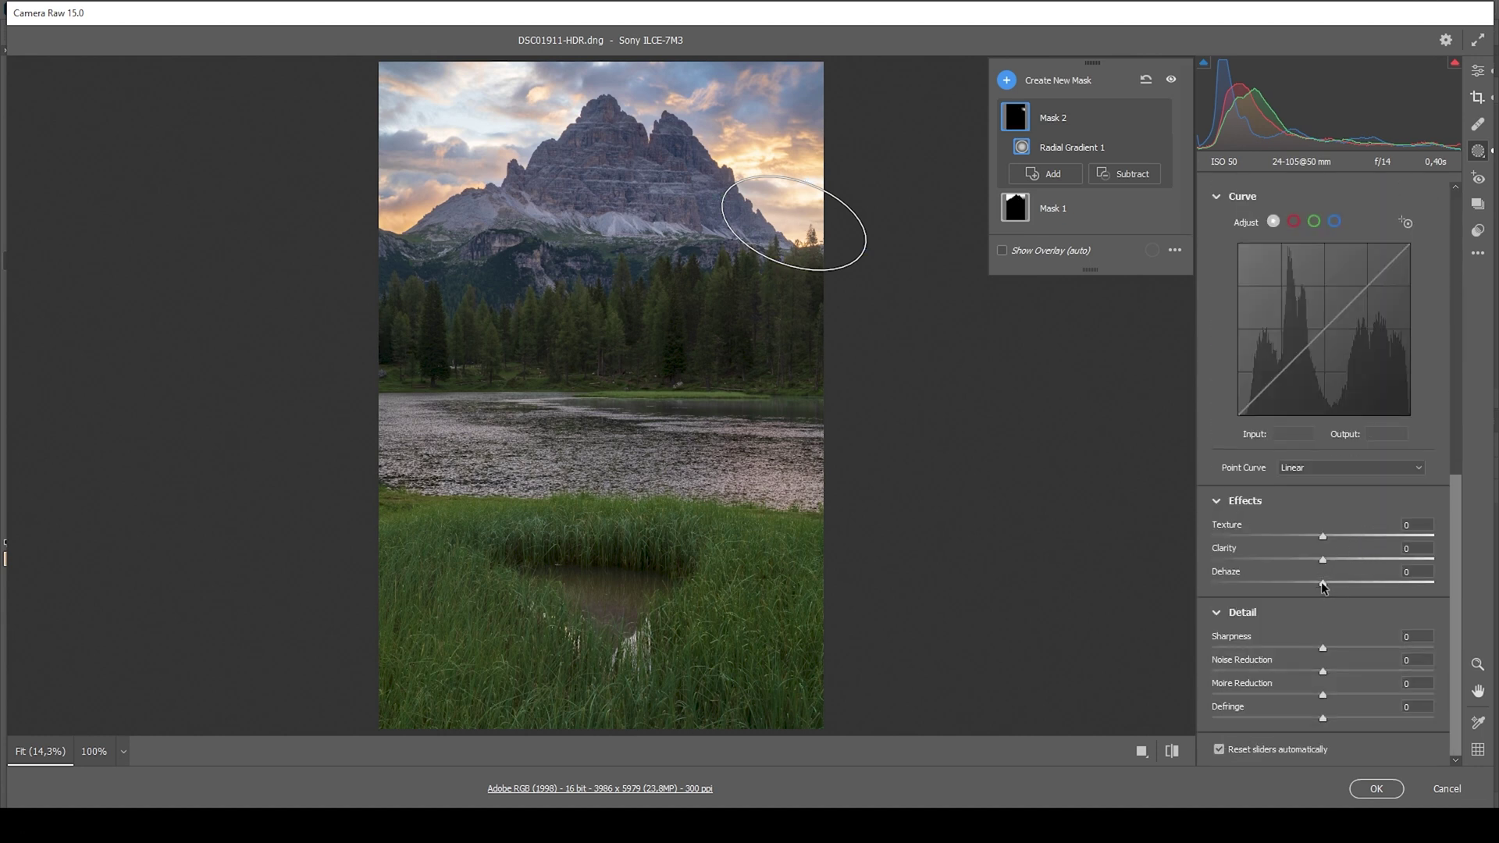
left_click_drag(1322, 584, 1305, 586)
scroll(1367, 468, "up", 3)
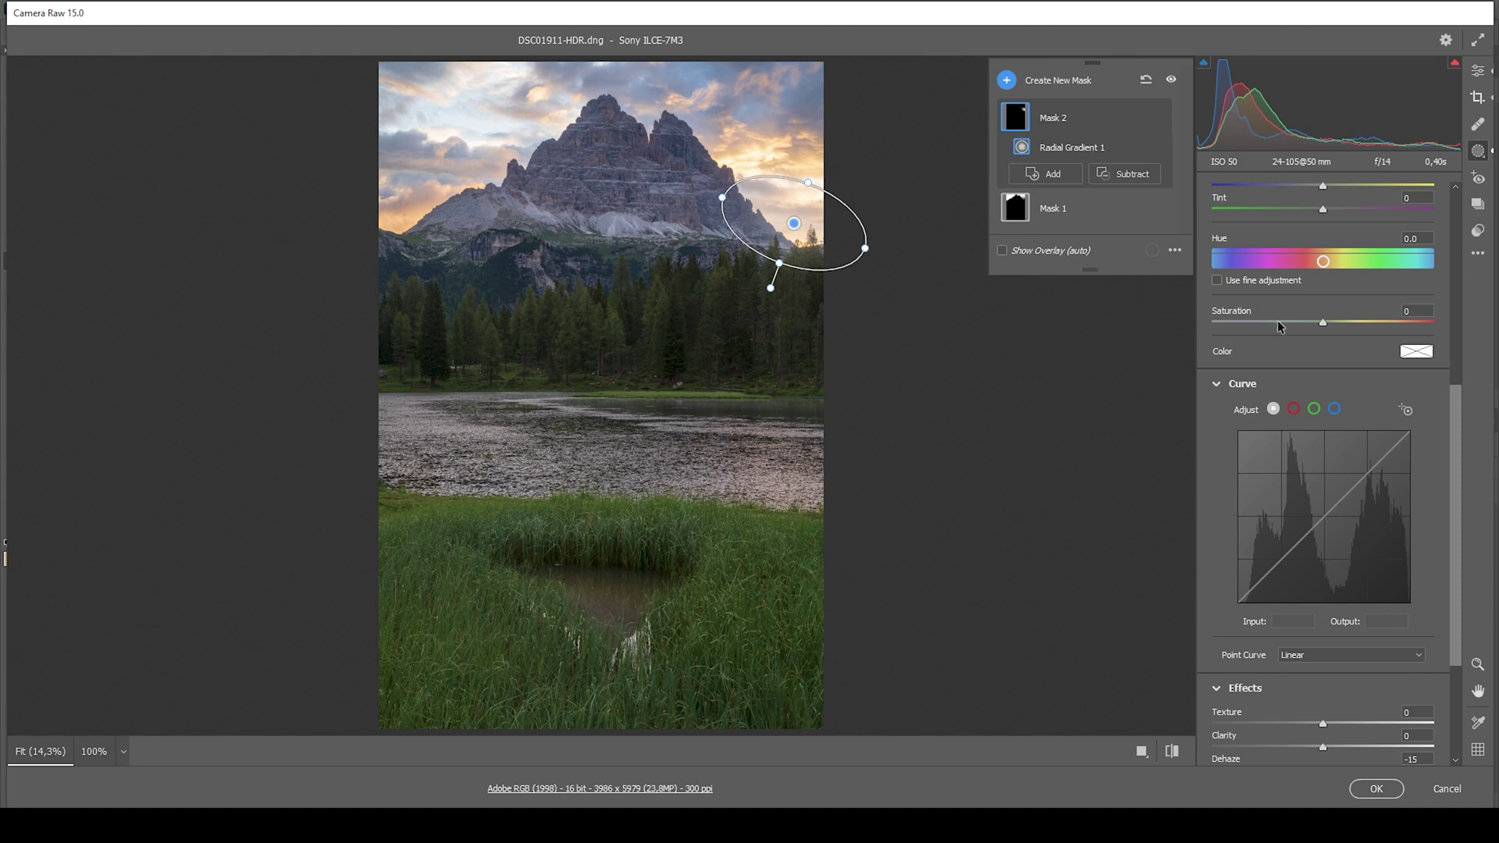
scroll(1362, 379, "up", 1)
left_click_drag(1322, 414, 1369, 412)
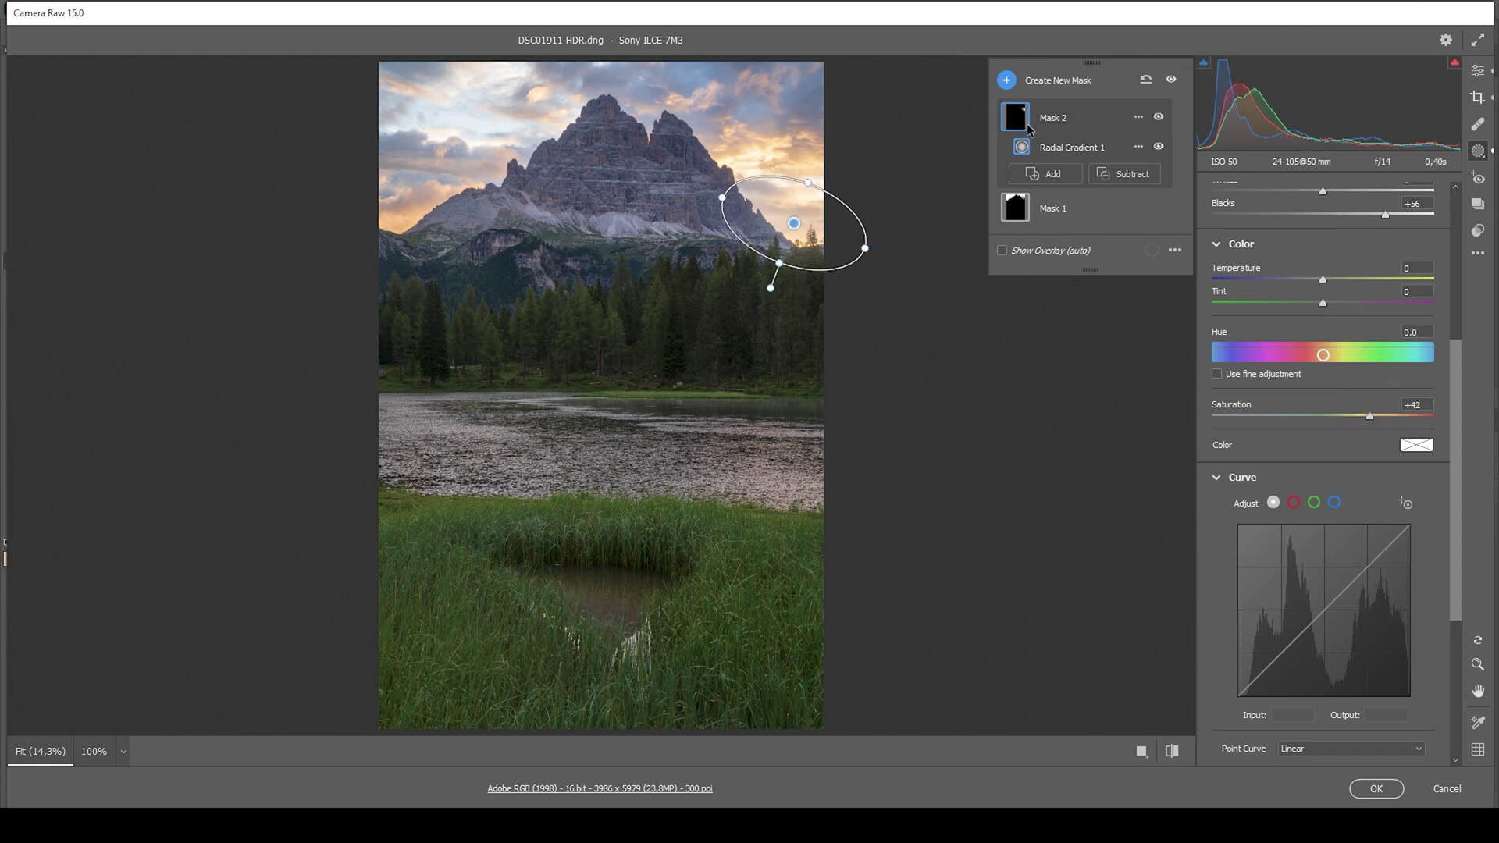
Add a slanted linear gradient mask from the upper-left sky down to the mountain's base and set its Exposure to -0.40
left_click(1006, 80)
left_click(1071, 198)
left_click_drag(468, 79, 500, 235)
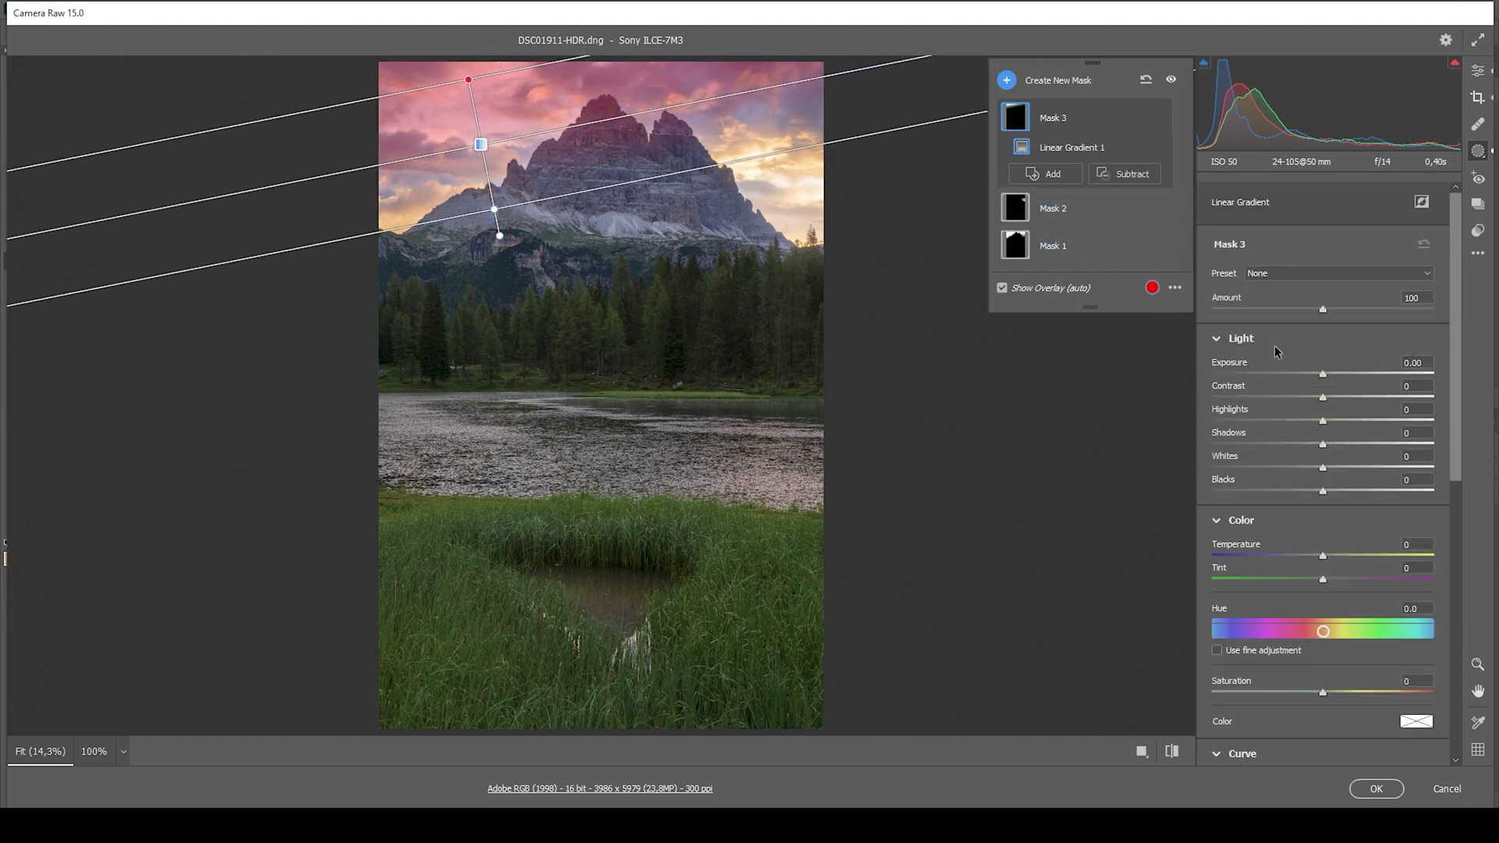
left_click_drag(1323, 378, 1312, 379)
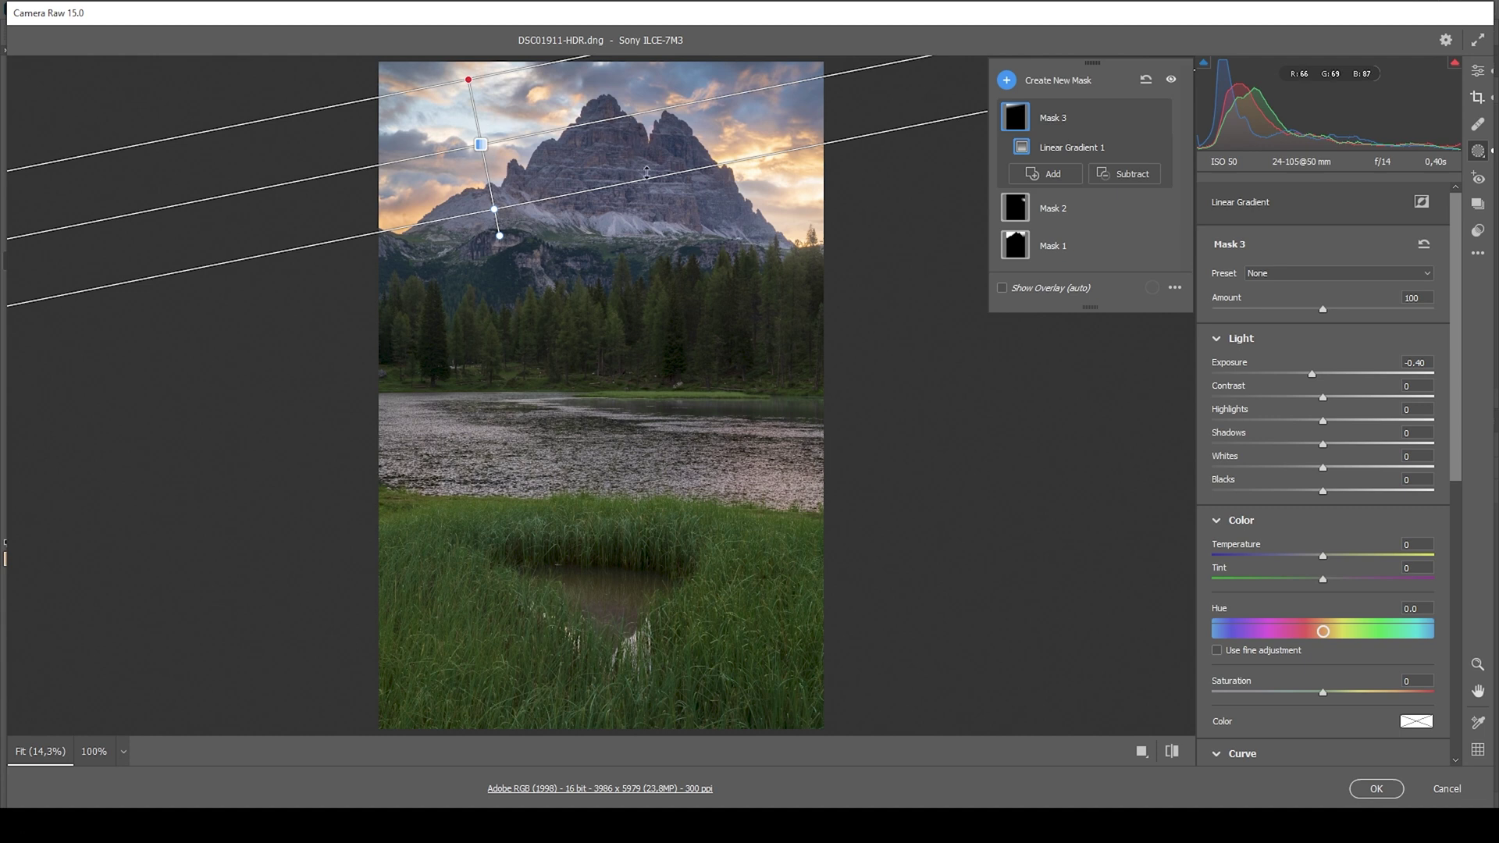
Add a linear gradient mask from the foreground grass up to the lake, with reduced Whites, Texture +6 and Clarity +11
left_click(1038, 81)
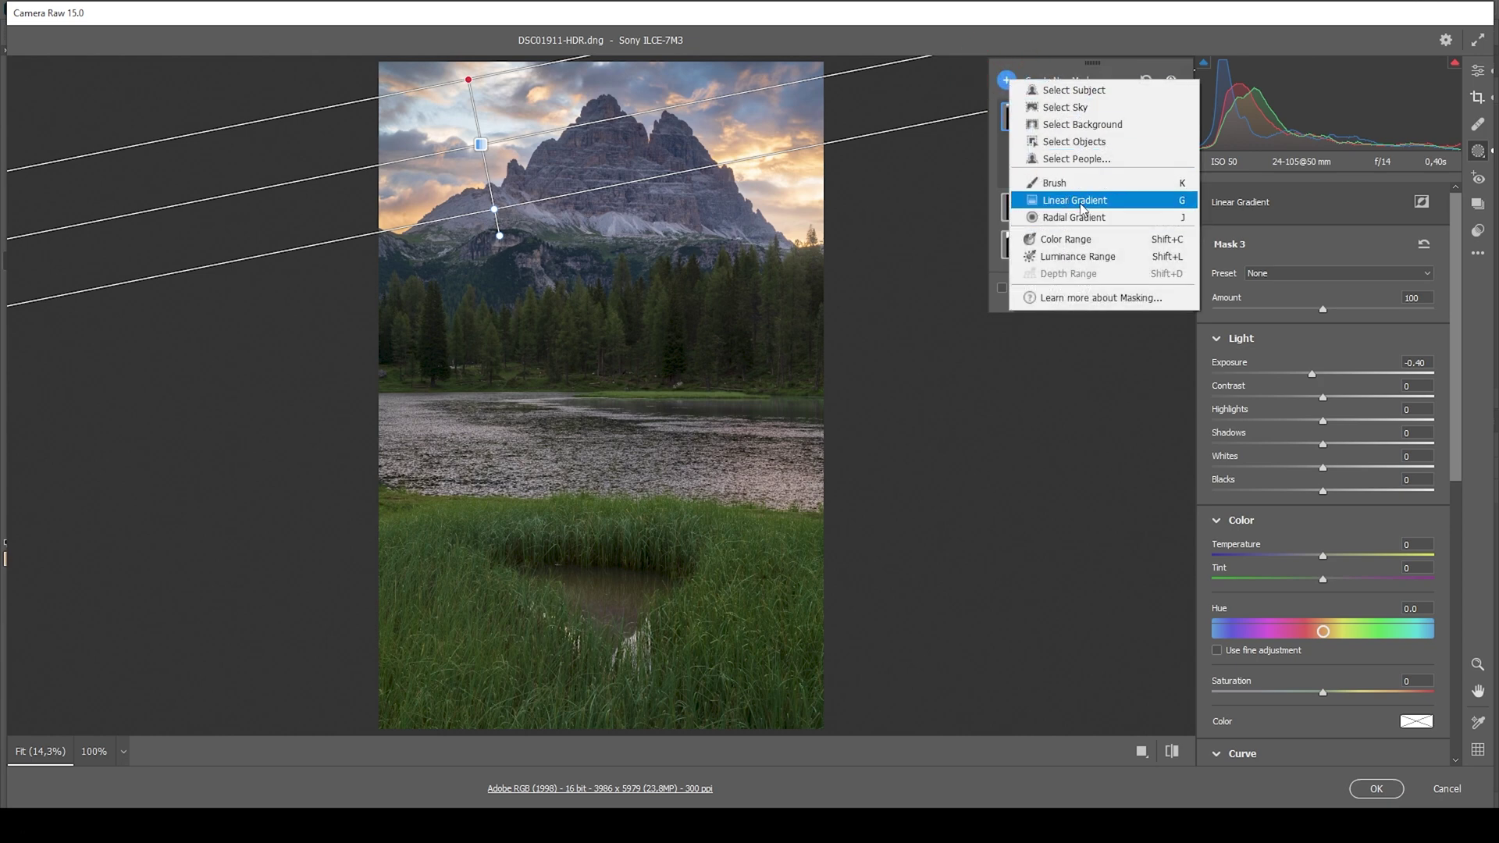
left_click(1081, 197)
left_click_drag(539, 659, 559, 457)
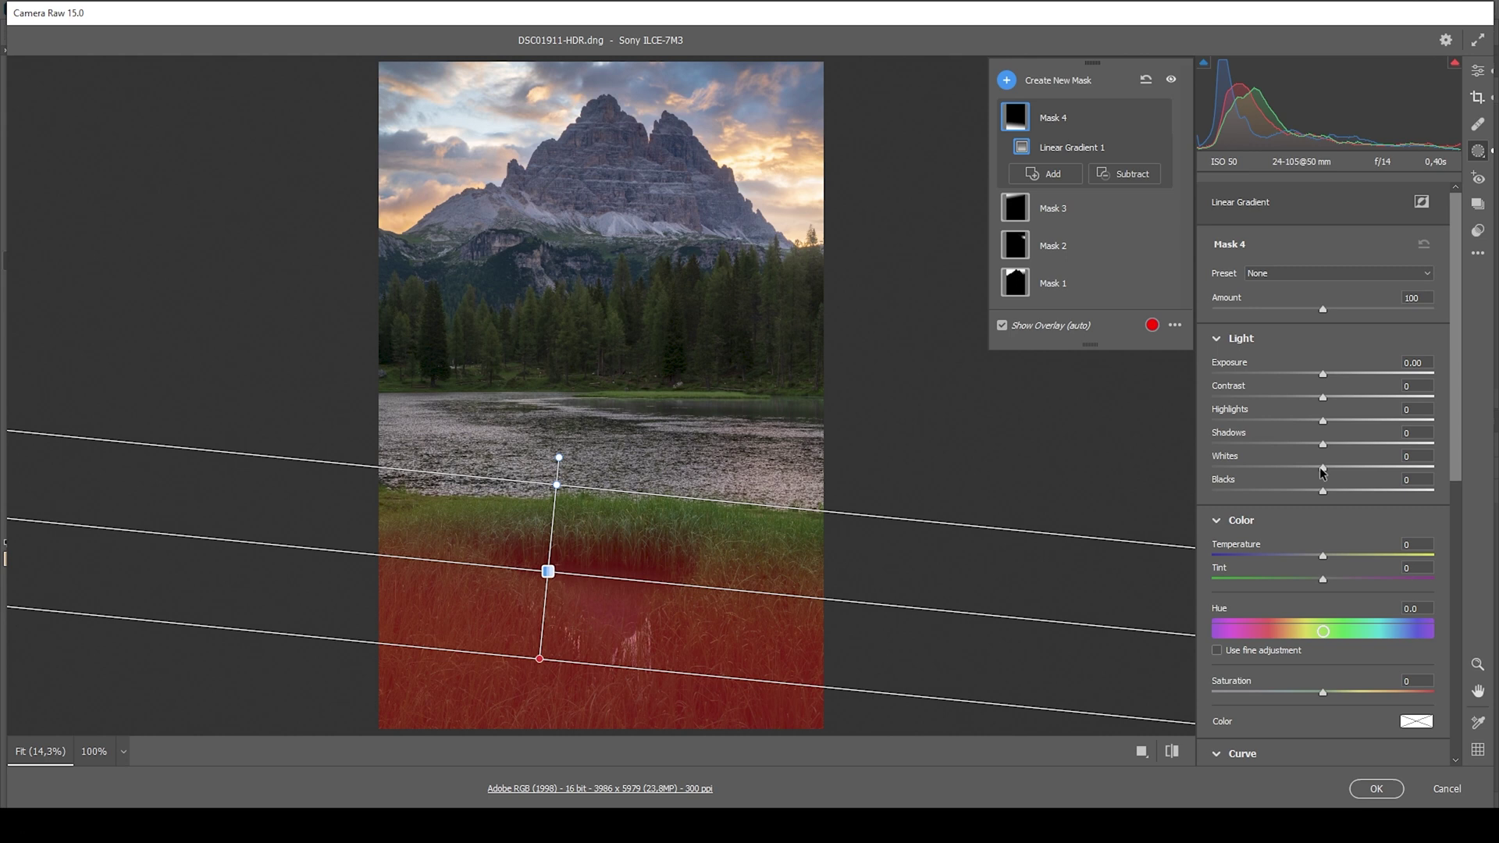
left_click_drag(1323, 469, 1288, 468)
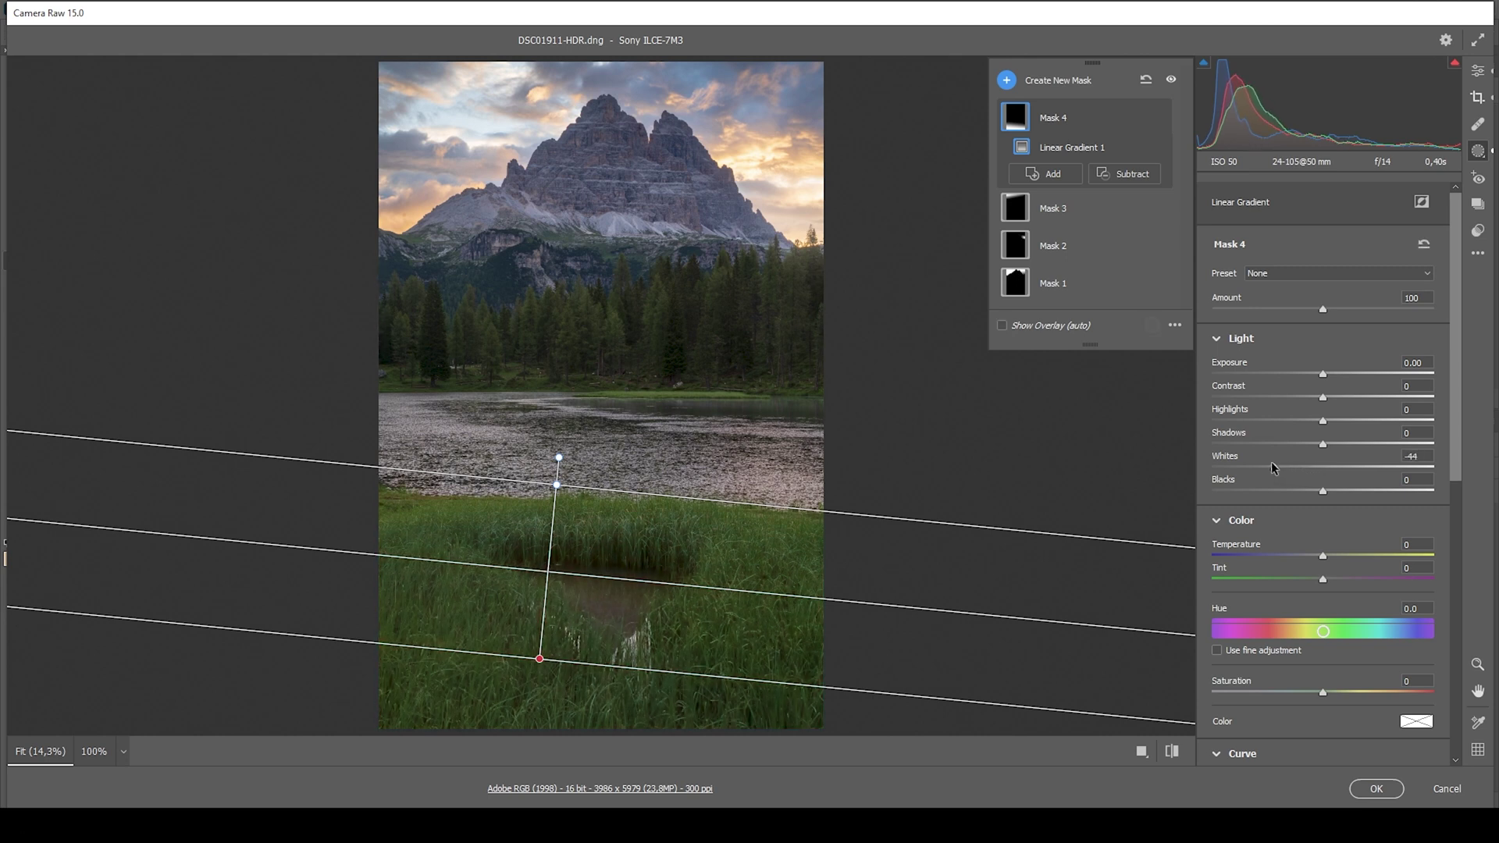
left_click_drag(1268, 465, 1267, 468)
scroll(1349, 508, "down", 6)
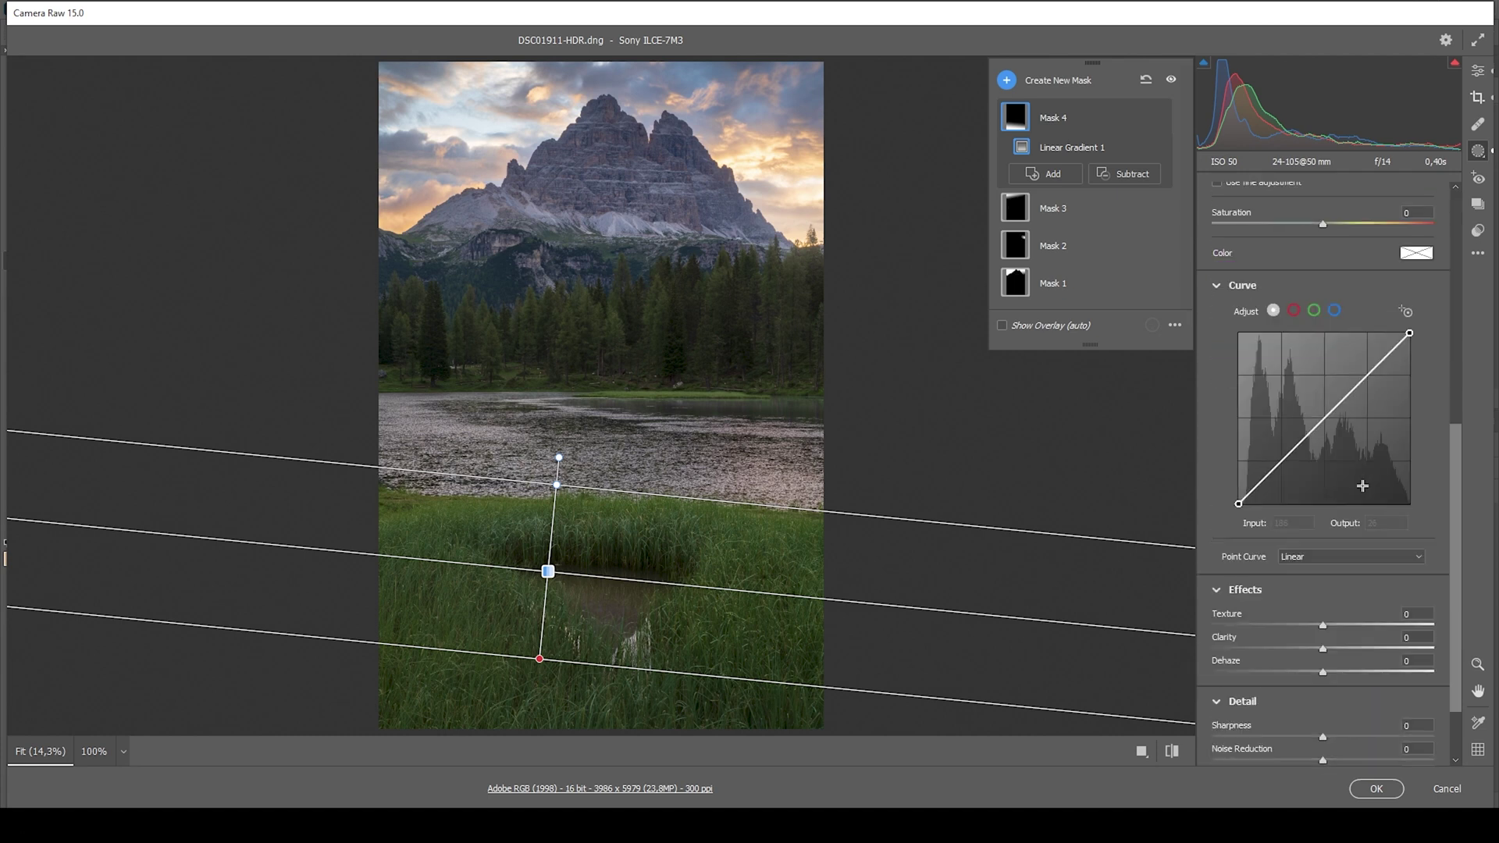
mouse_move(1327, 648)
left_mouse_down()
mouse_move(1344, 646)
mouse_move(1333, 625)
mouse_move(1335, 649)
left_mouse_up()
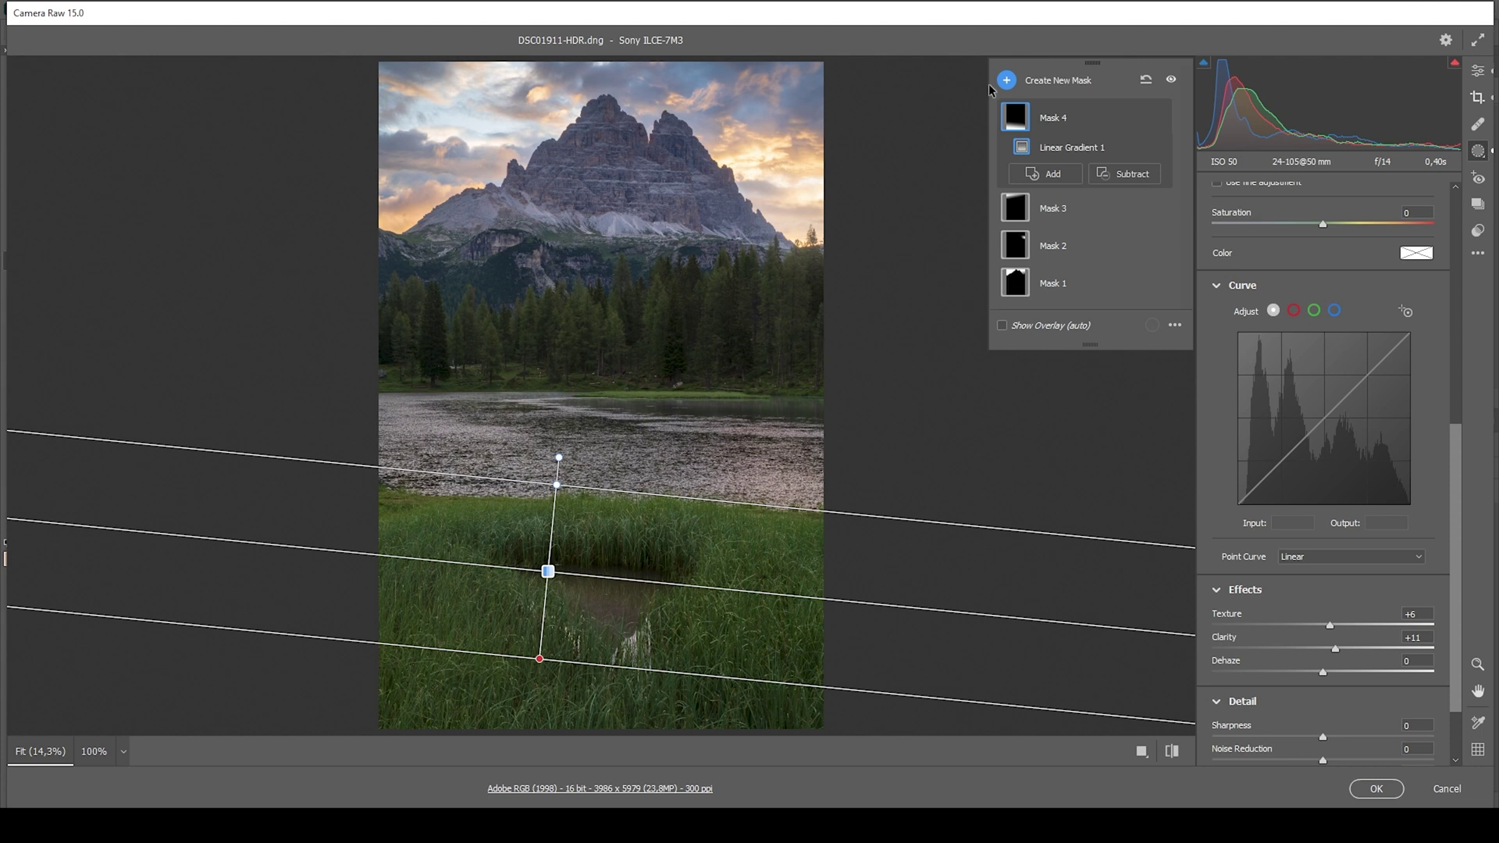
Add a small radial gradient mask at the mountain's right shoulder with Blacks +27 and Dehaze -13
left_click(1046, 173)
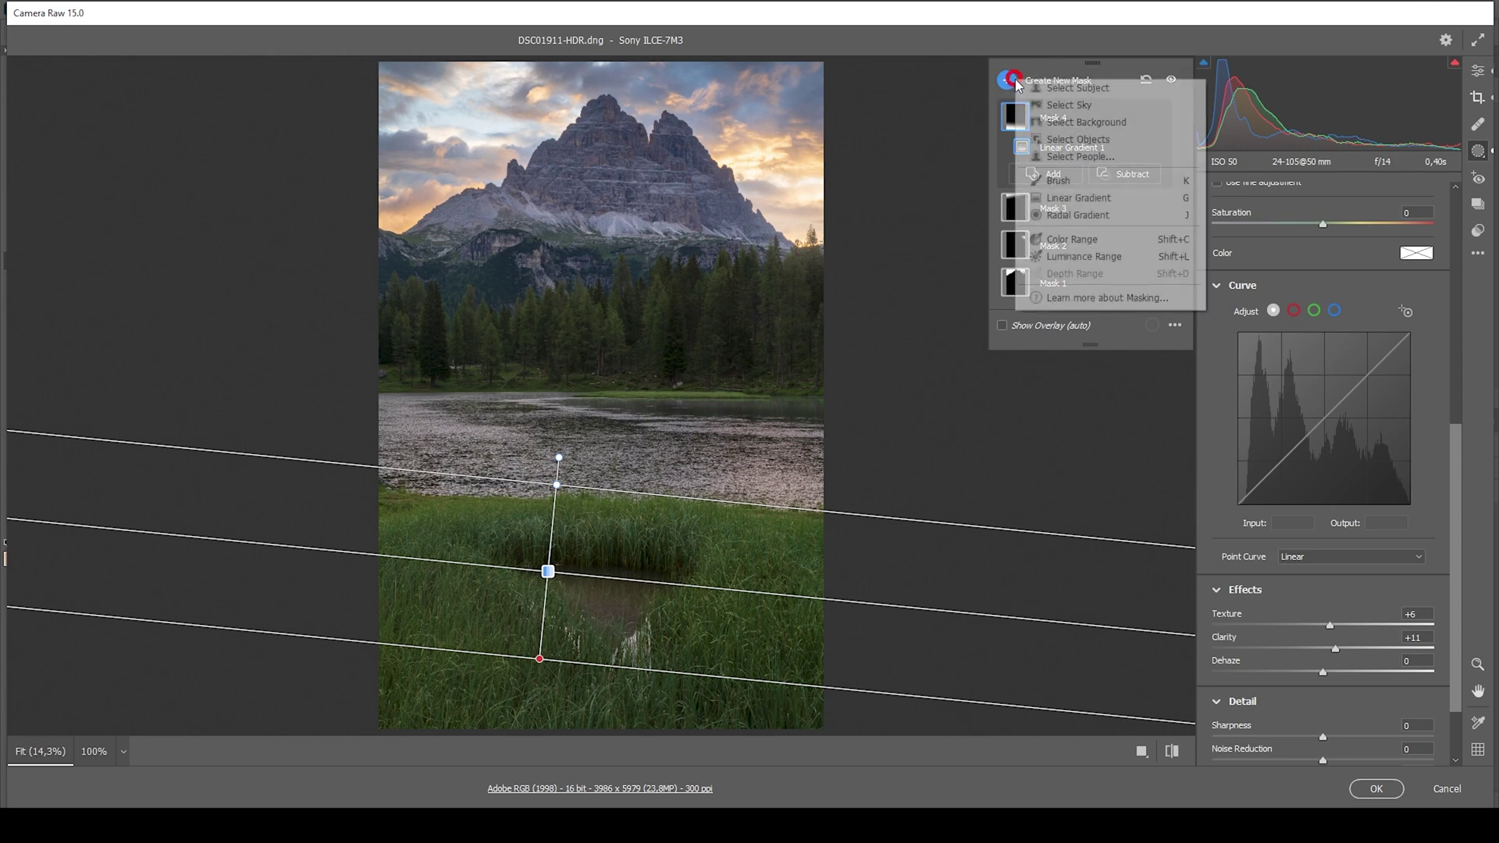
left_click(1053, 220)
mouse_move(735, 166)
left_mouse_down()
mouse_move(749, 178)
mouse_move(733, 172)
left_mouse_up()
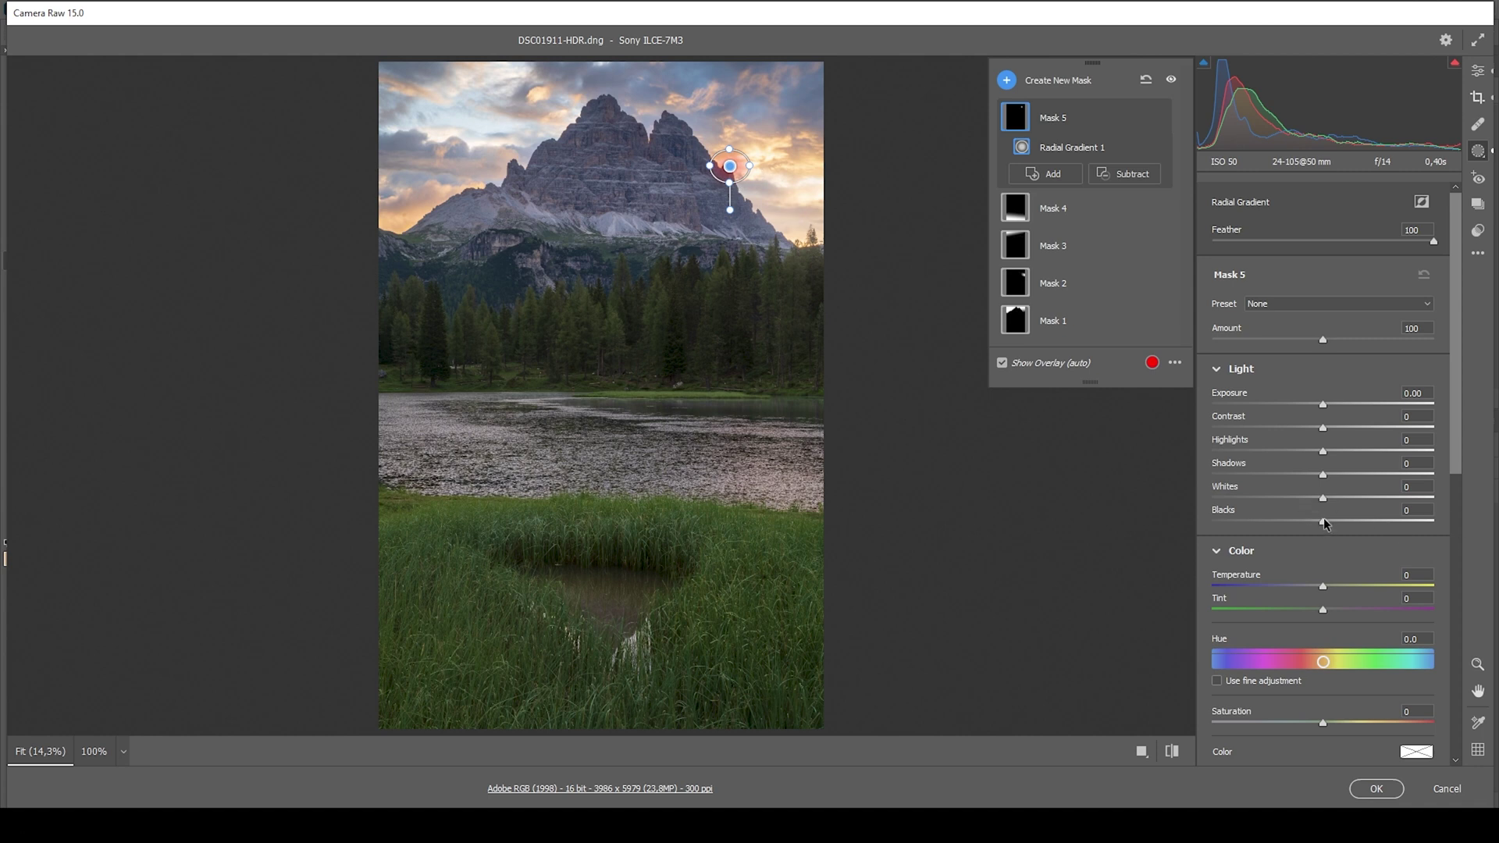
left_click_drag(1323, 521, 1341, 521)
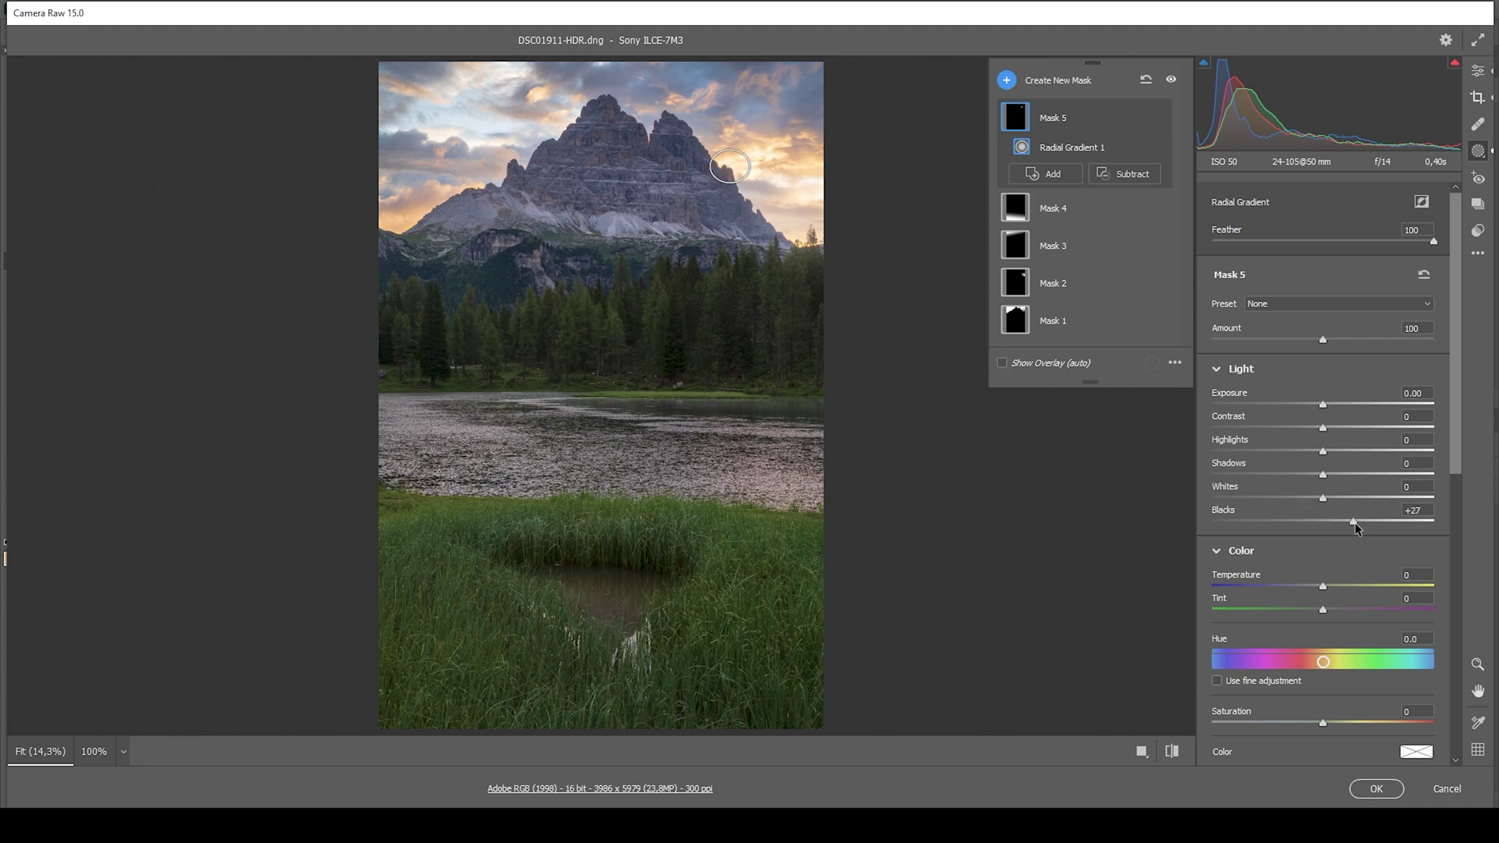
scroll(1358, 547, "down", 7)
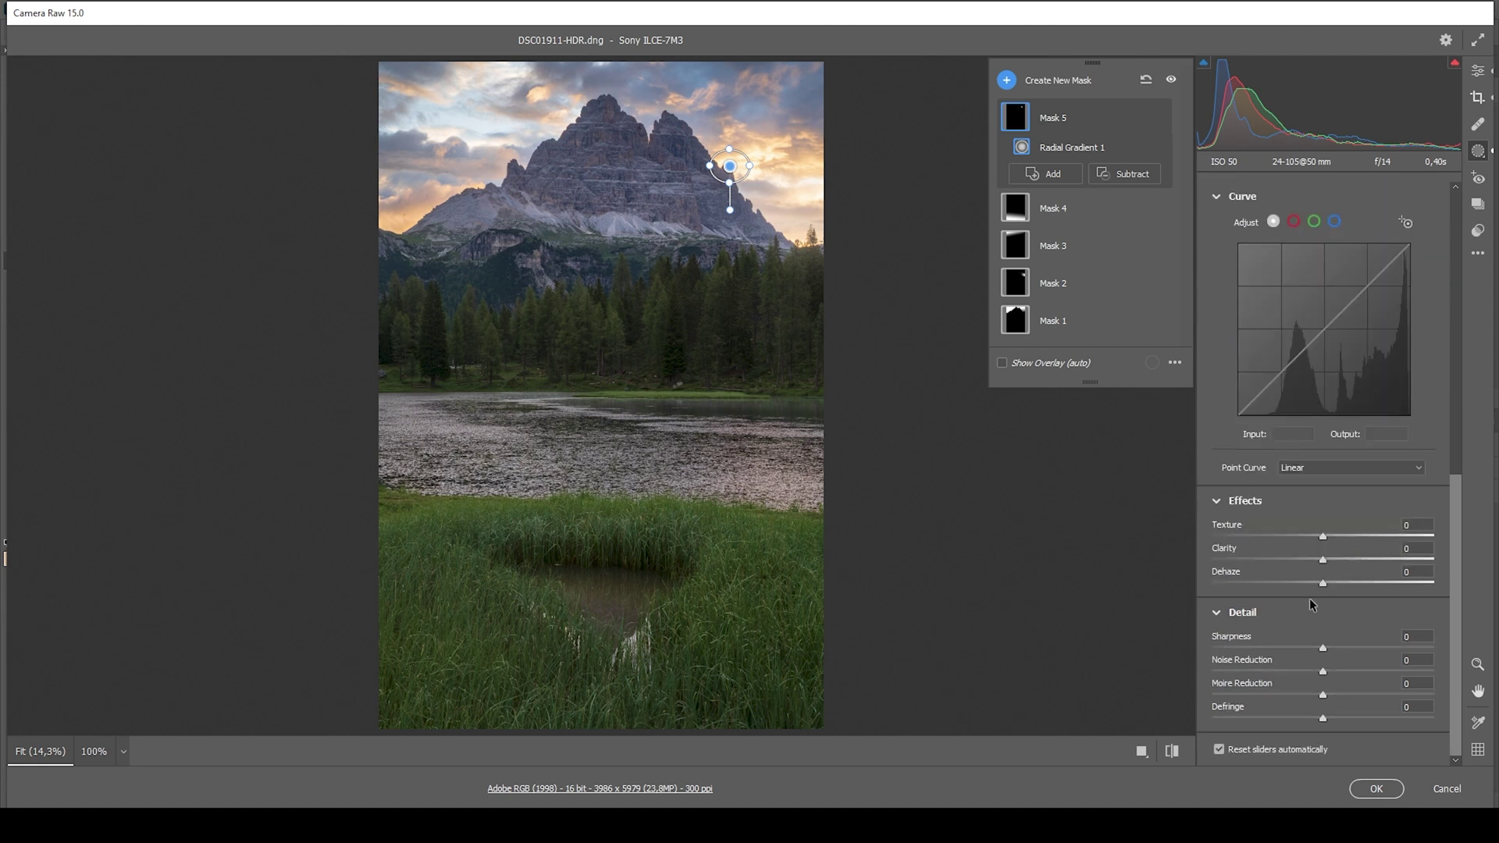
left_click_drag(1319, 589, 1308, 584)
Add a larger radial gradient mask over the glowing sky at the photo's right edge and set its Blacks to +22
left_click(1006, 81)
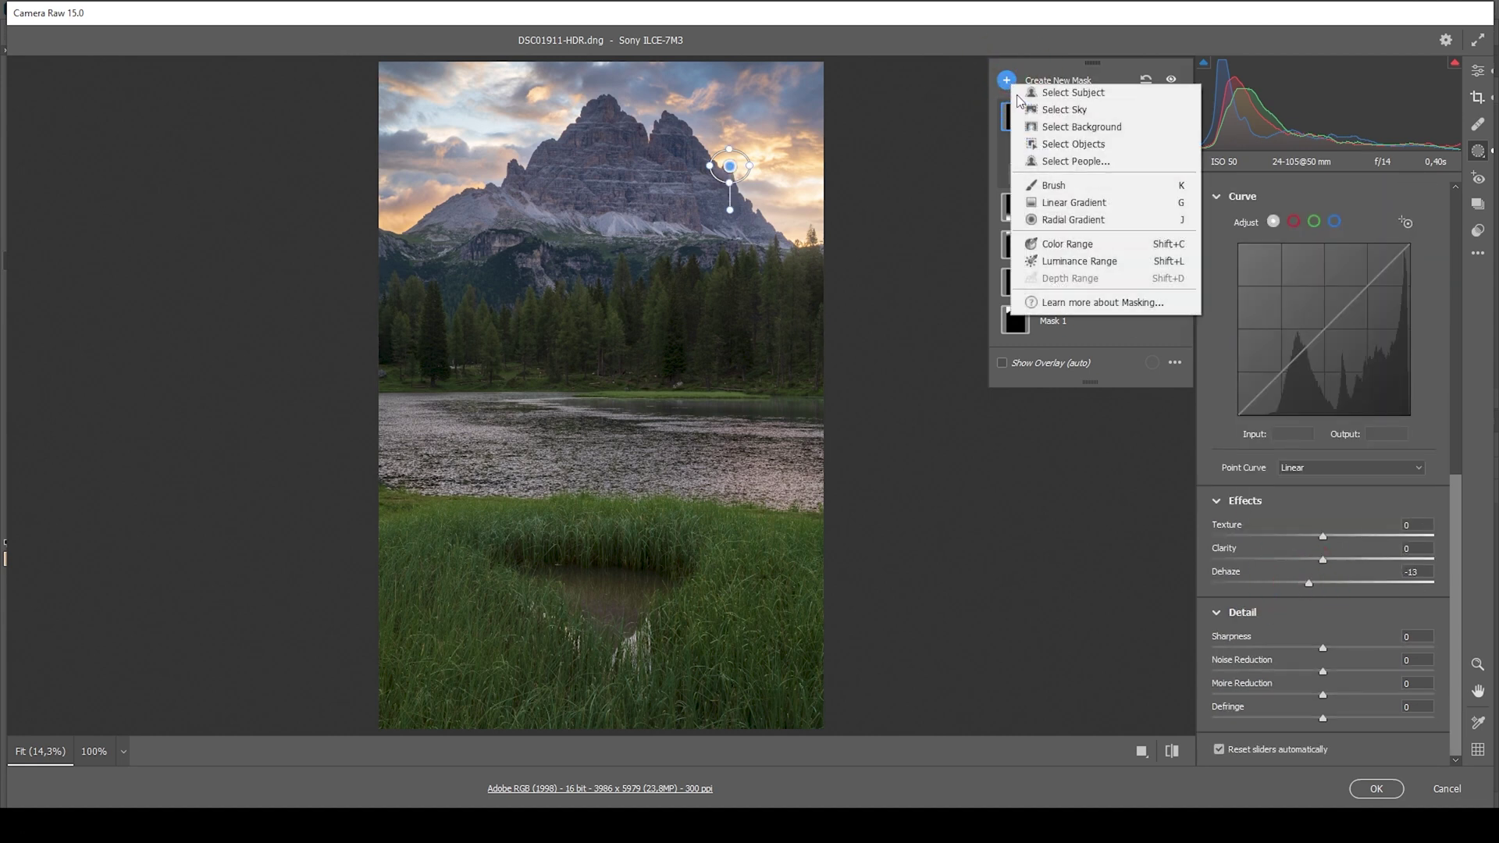
left_click(1075, 221)
left_click_drag(796, 201, 853, 242)
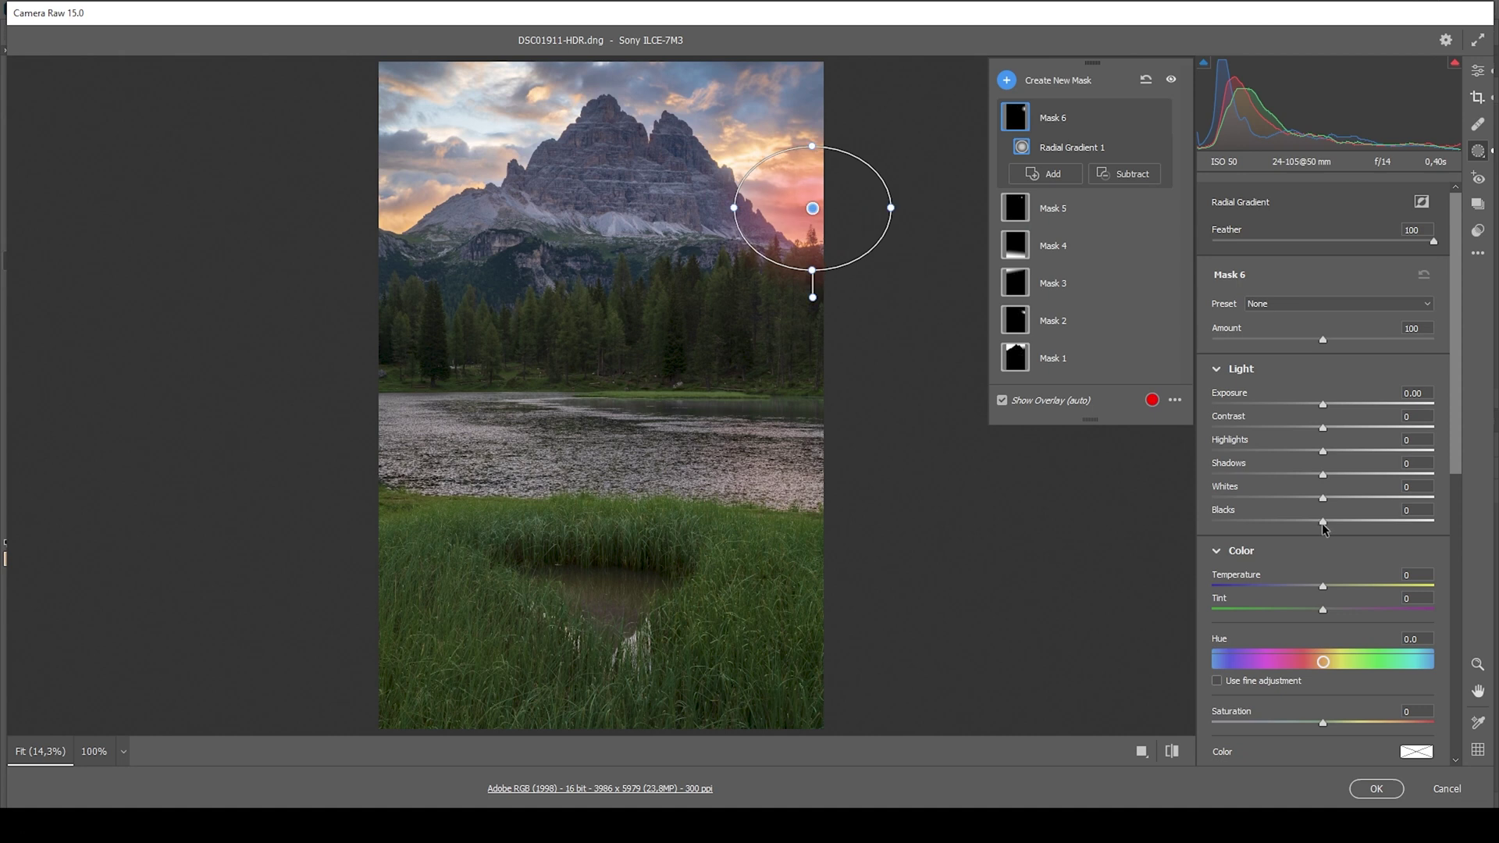
left_click_drag(1324, 522, 1347, 525)
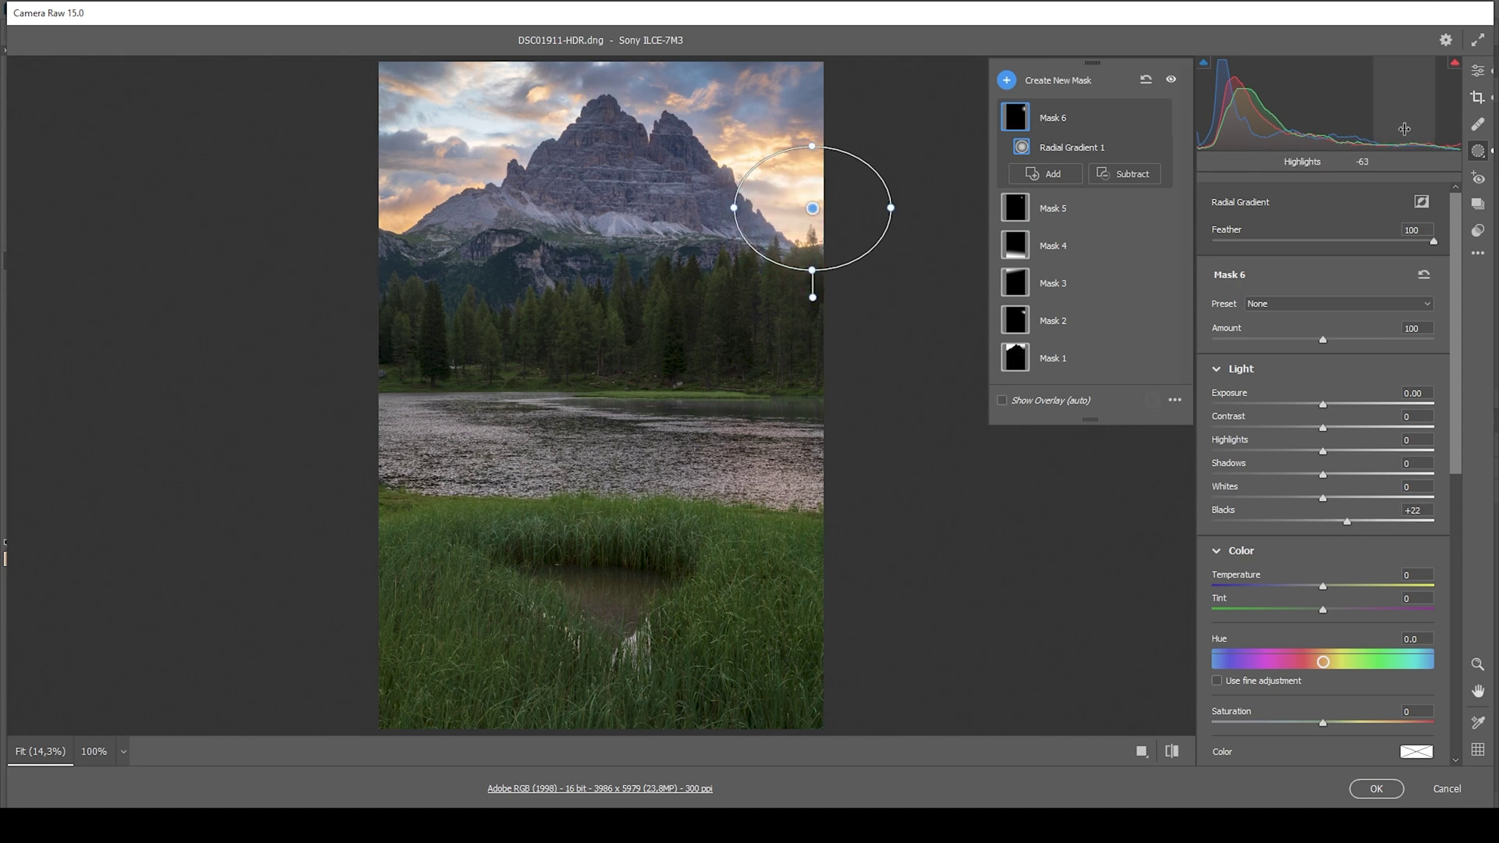
Compare the photo with and without all local masks
left_click(1171, 80)
left_click(1171, 80)
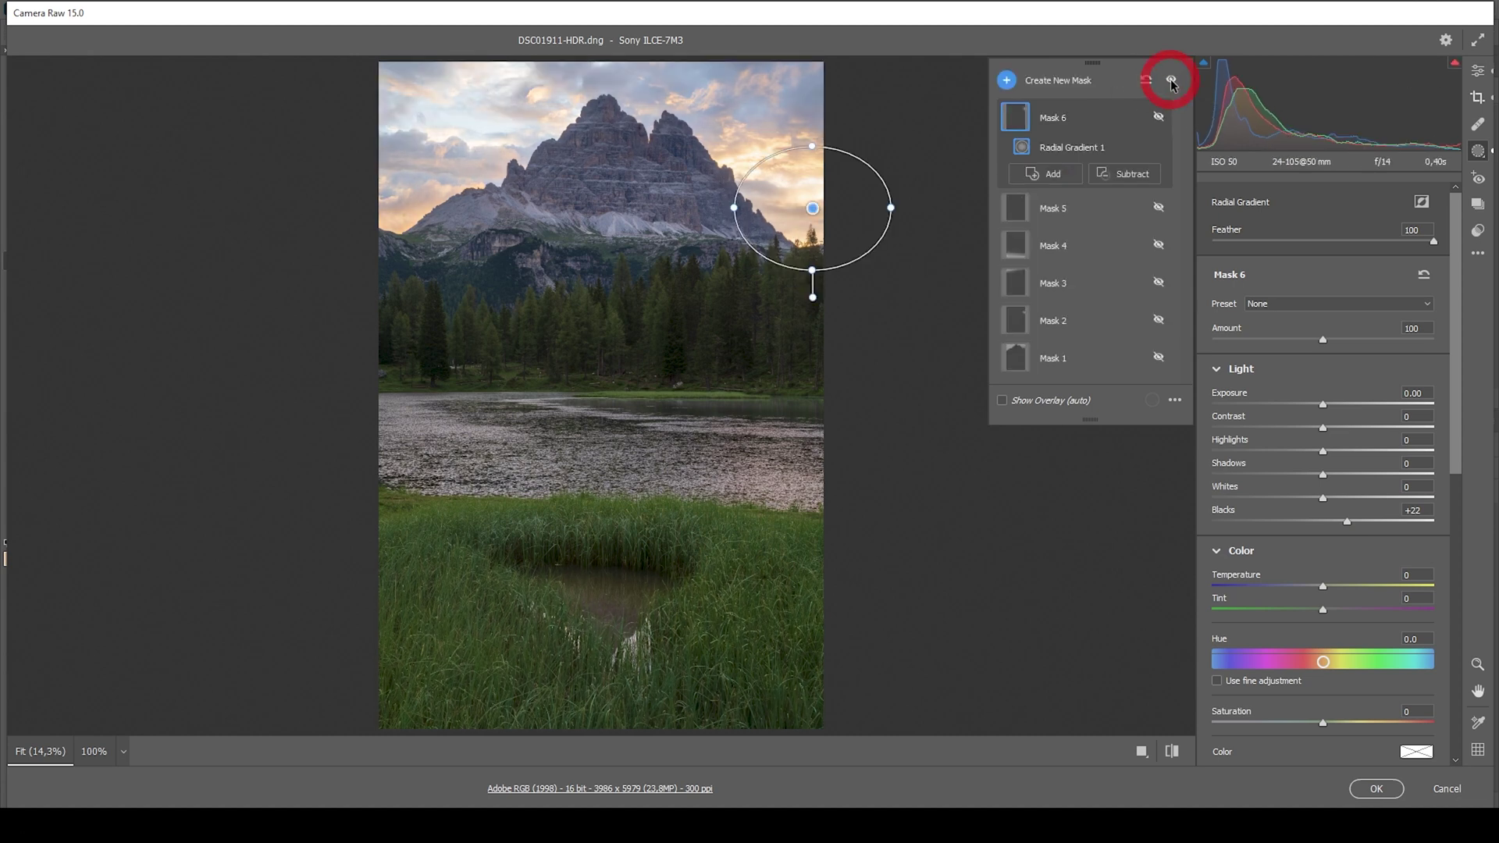
left_click(1170, 81)
left_click(1171, 80)
left_click(1171, 80)
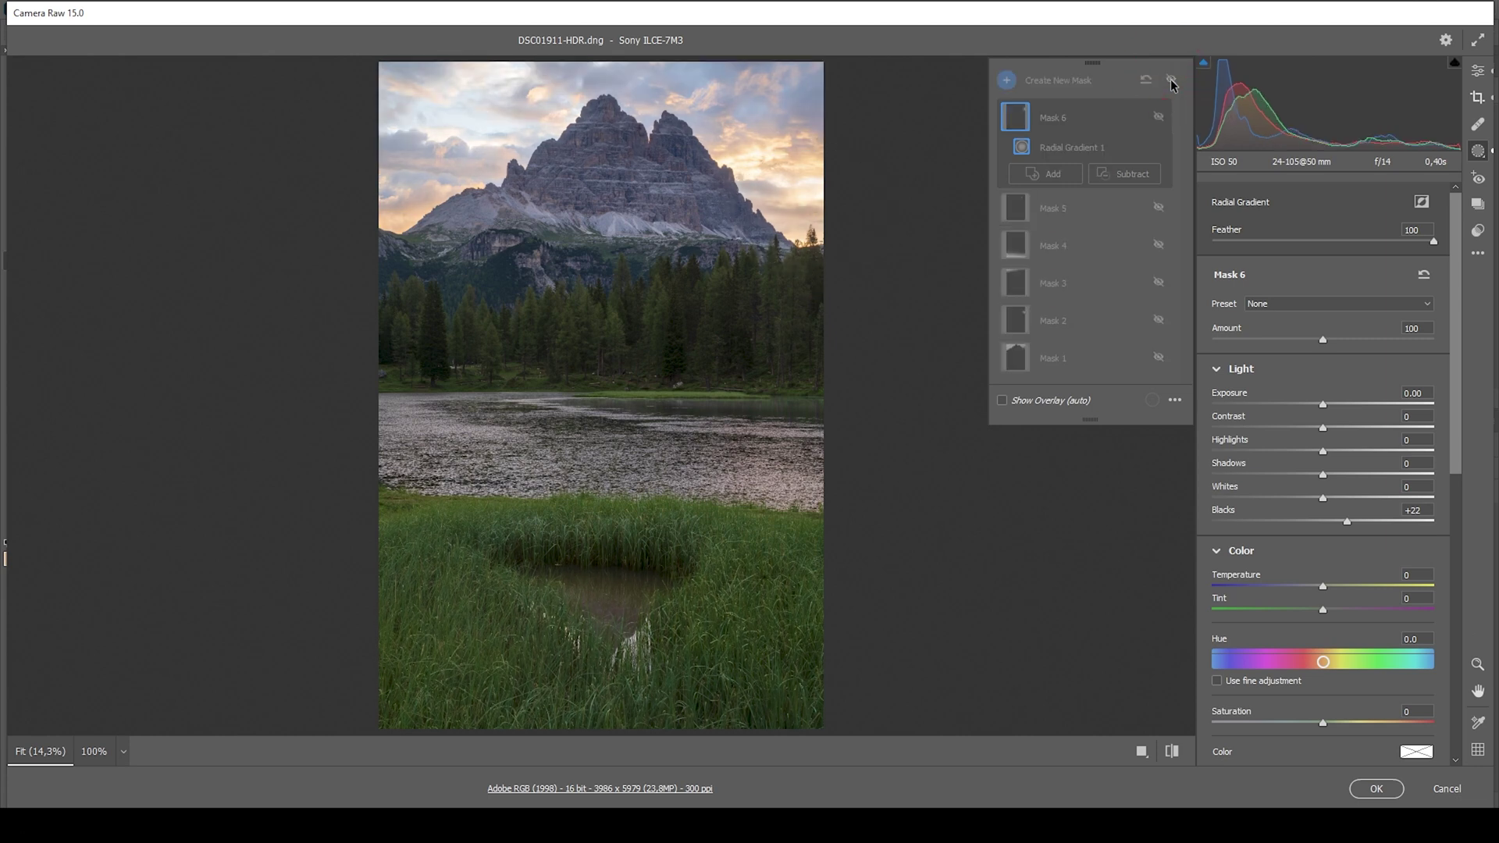
left_click(1171, 80)
left_click(1171, 82)
left_click(1169, 79)
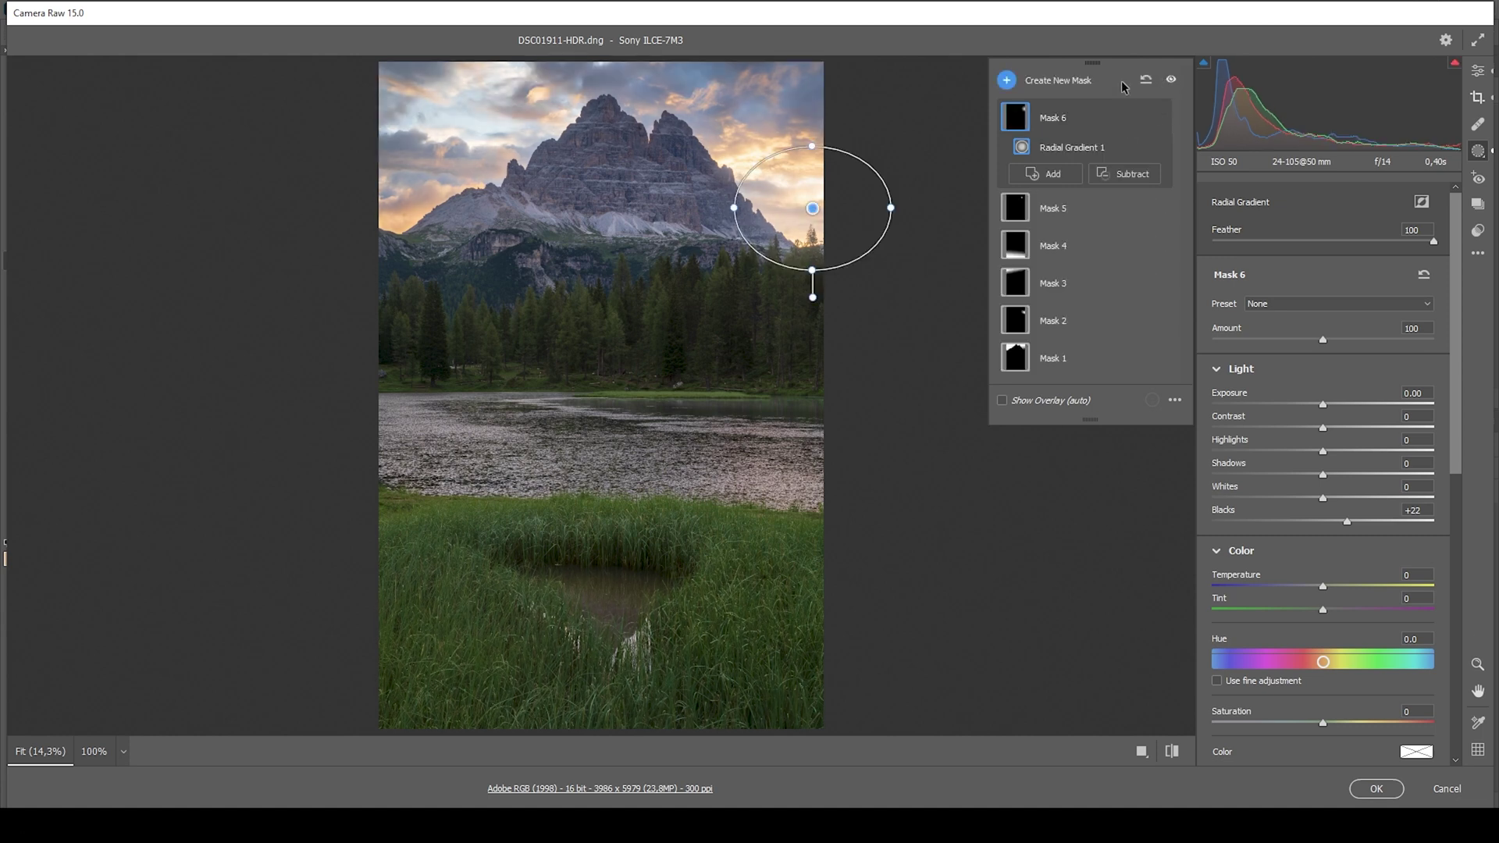
In the Color Mixer, lower the Yellows hue slightly and set saturation to -6 for Yellows and -11 for Greens
left_click(1485, 75)
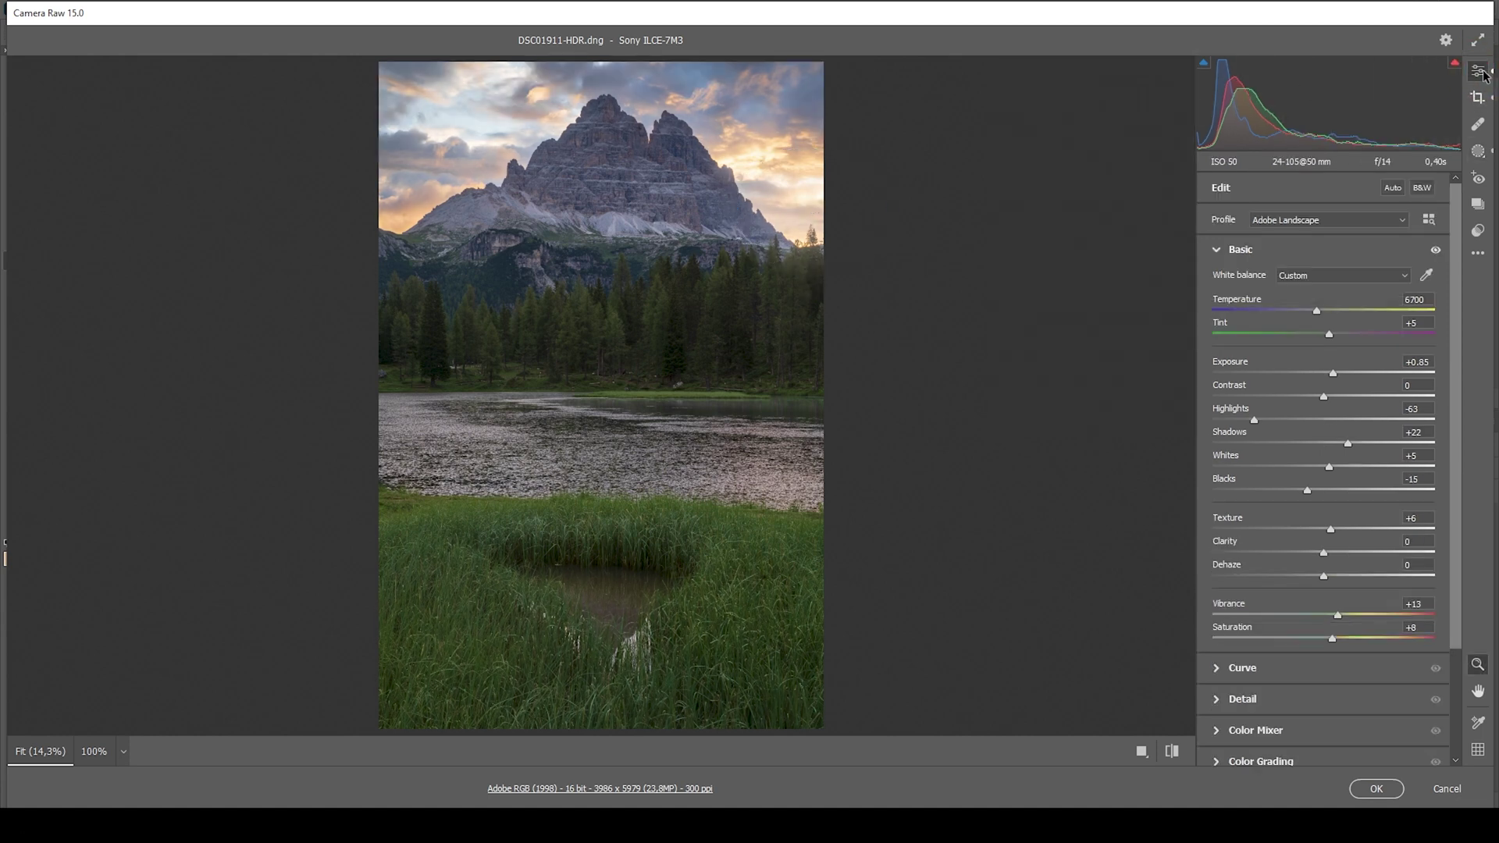
scroll(1373, 443, "down", 5)
left_click(1218, 595)
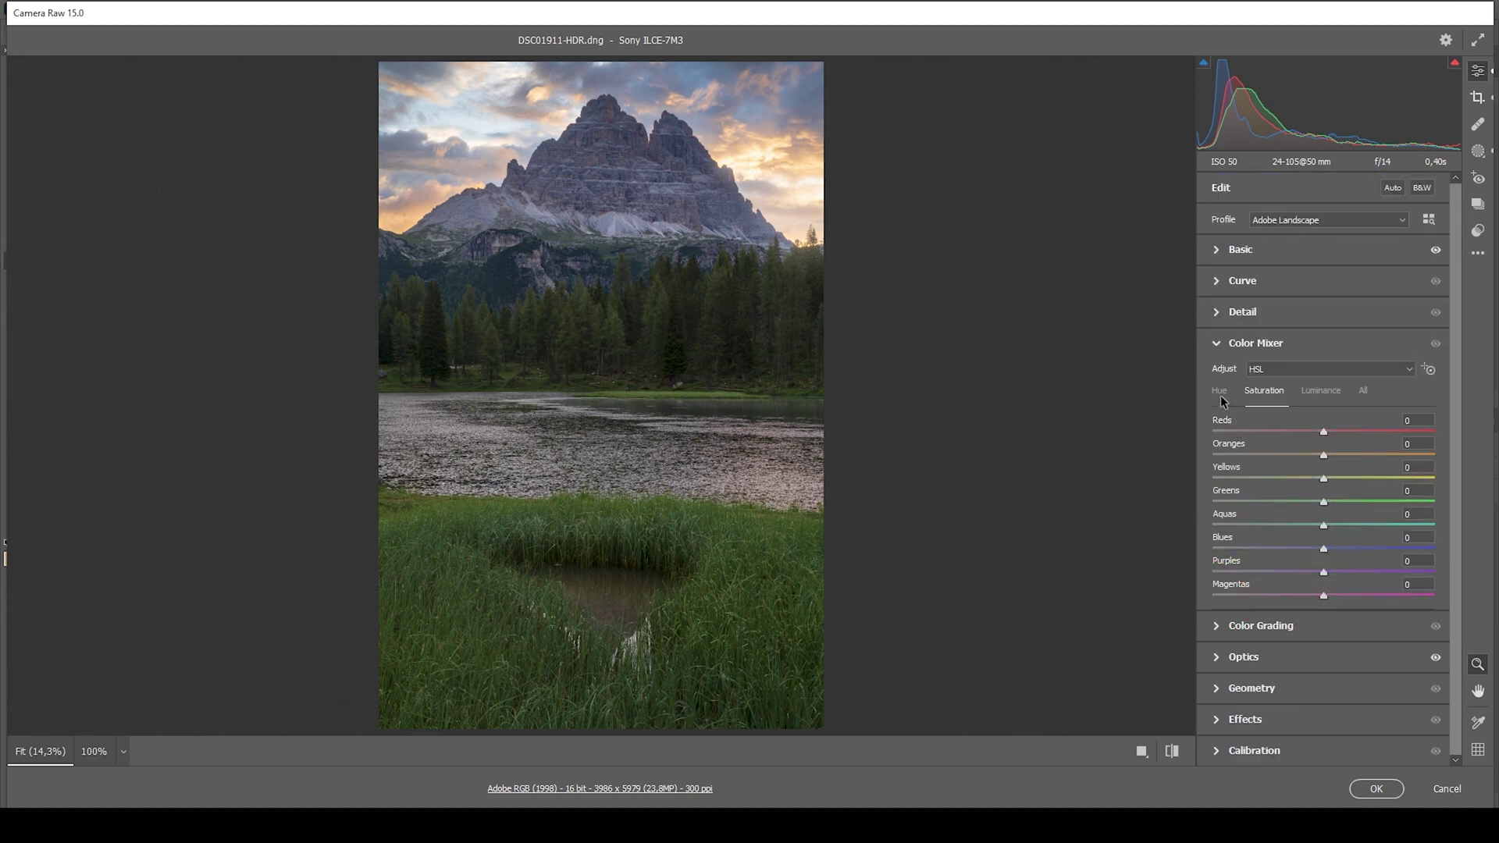
left_click(1221, 392)
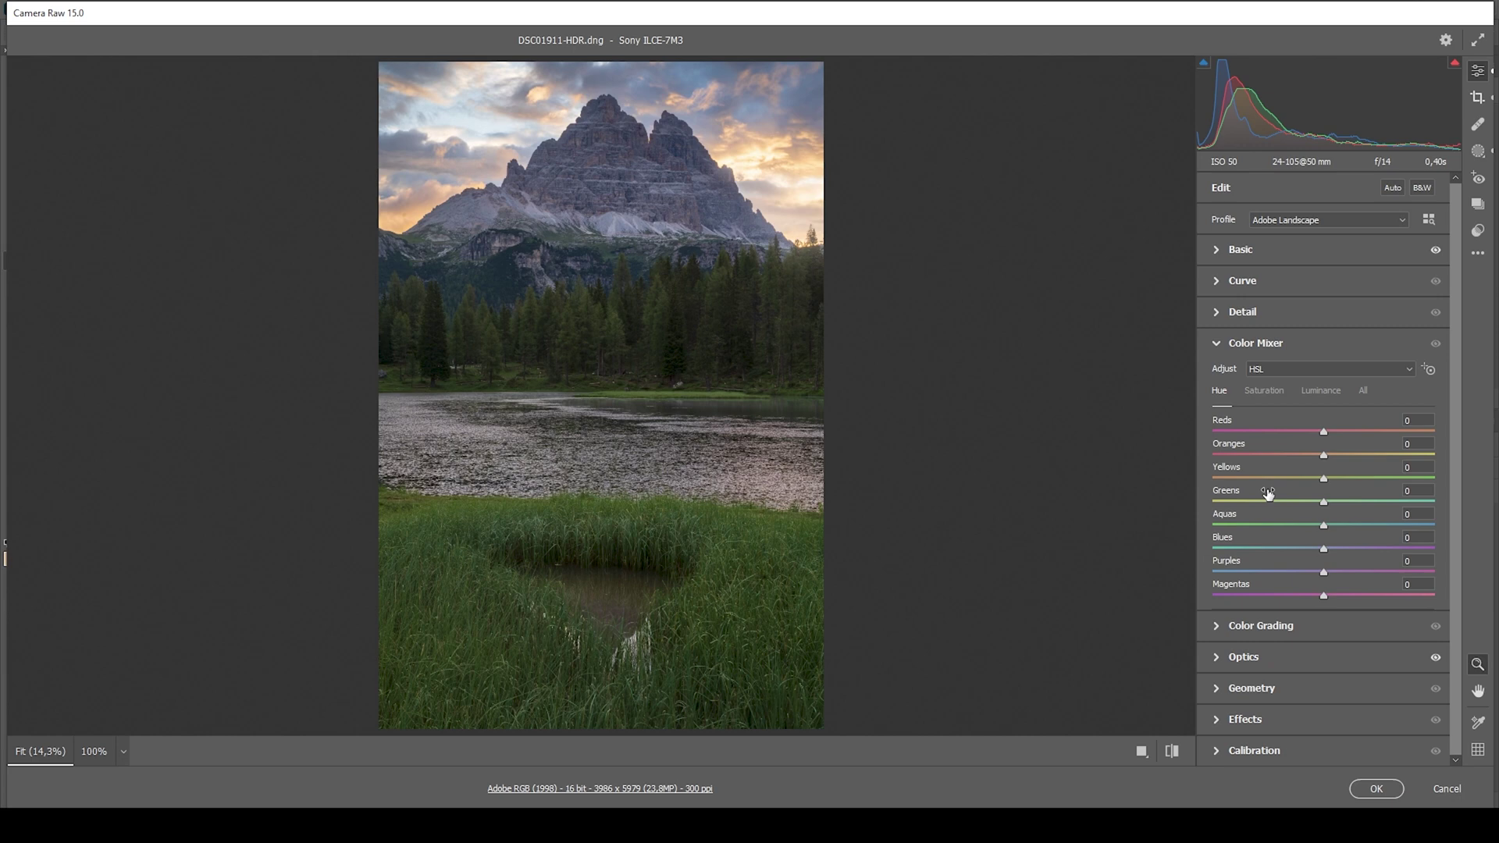
left_click_drag(1323, 479, 1316, 480)
left_click(1263, 389)
left_click_drag(1323, 502, 1310, 503)
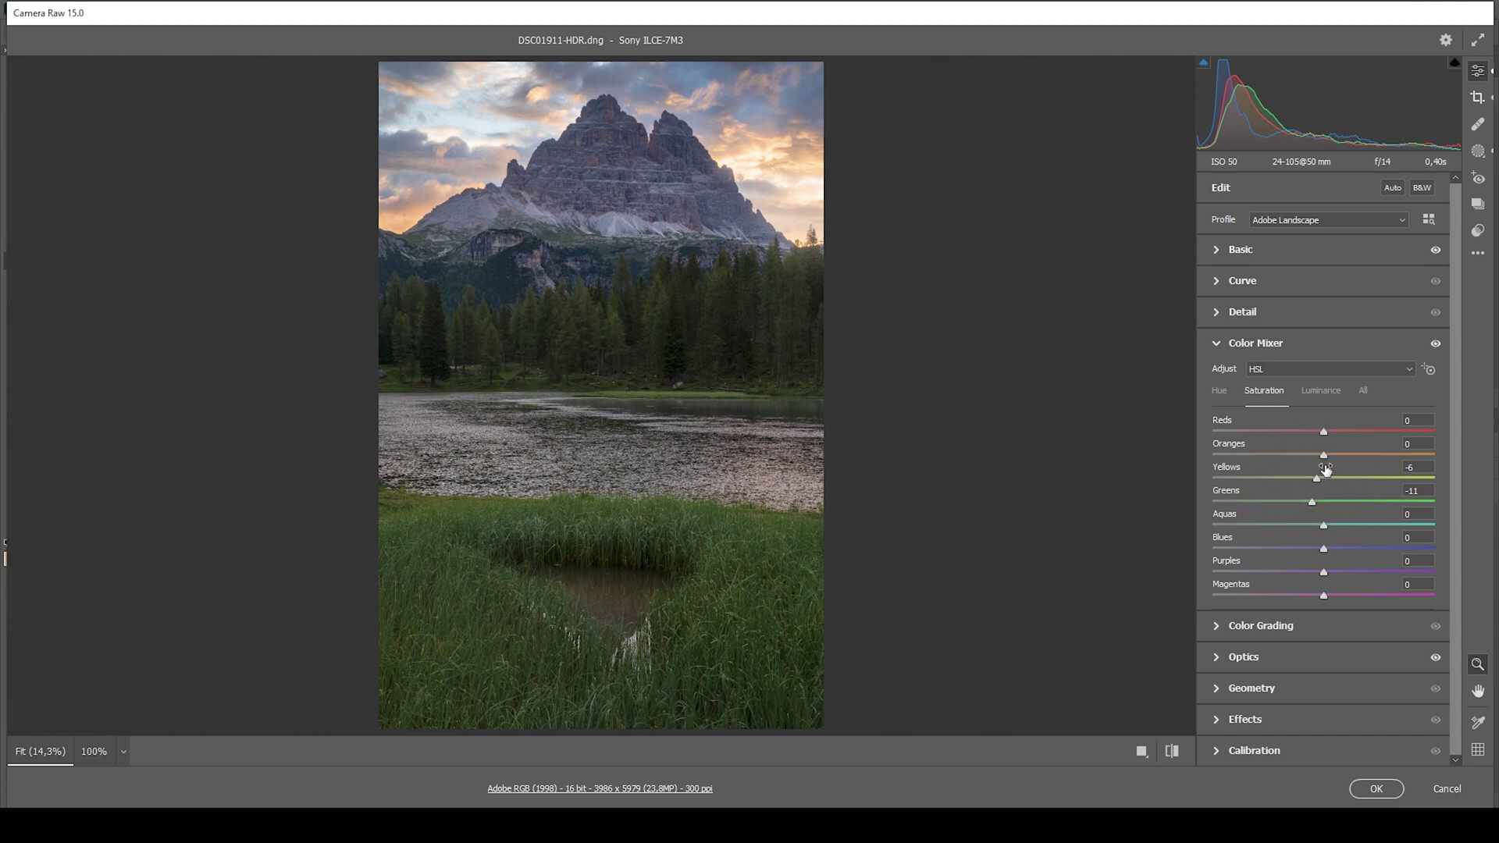
Raise the Color Mixer saturation of Oranges and, more slightly, of Blues
left_click_drag(1327, 453, 1357, 456)
left_click(1359, 458)
left_click_drag(1323, 549, 1335, 546)
left_click(1220, 344)
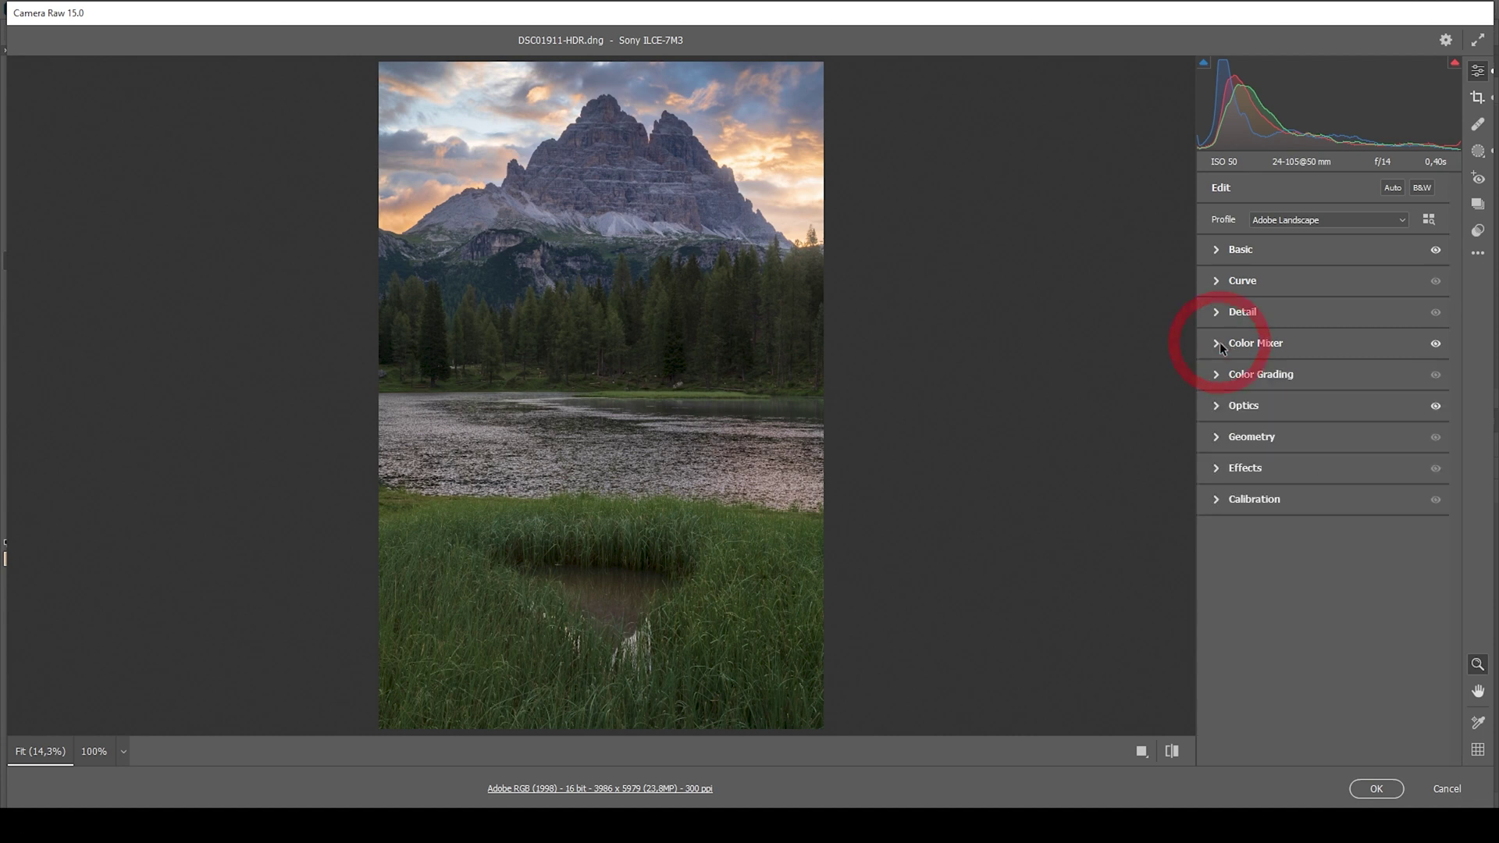
Tint the highlights orange in Color Grading with Hue 37 and a Saturation below 21
left_click(1215, 374)
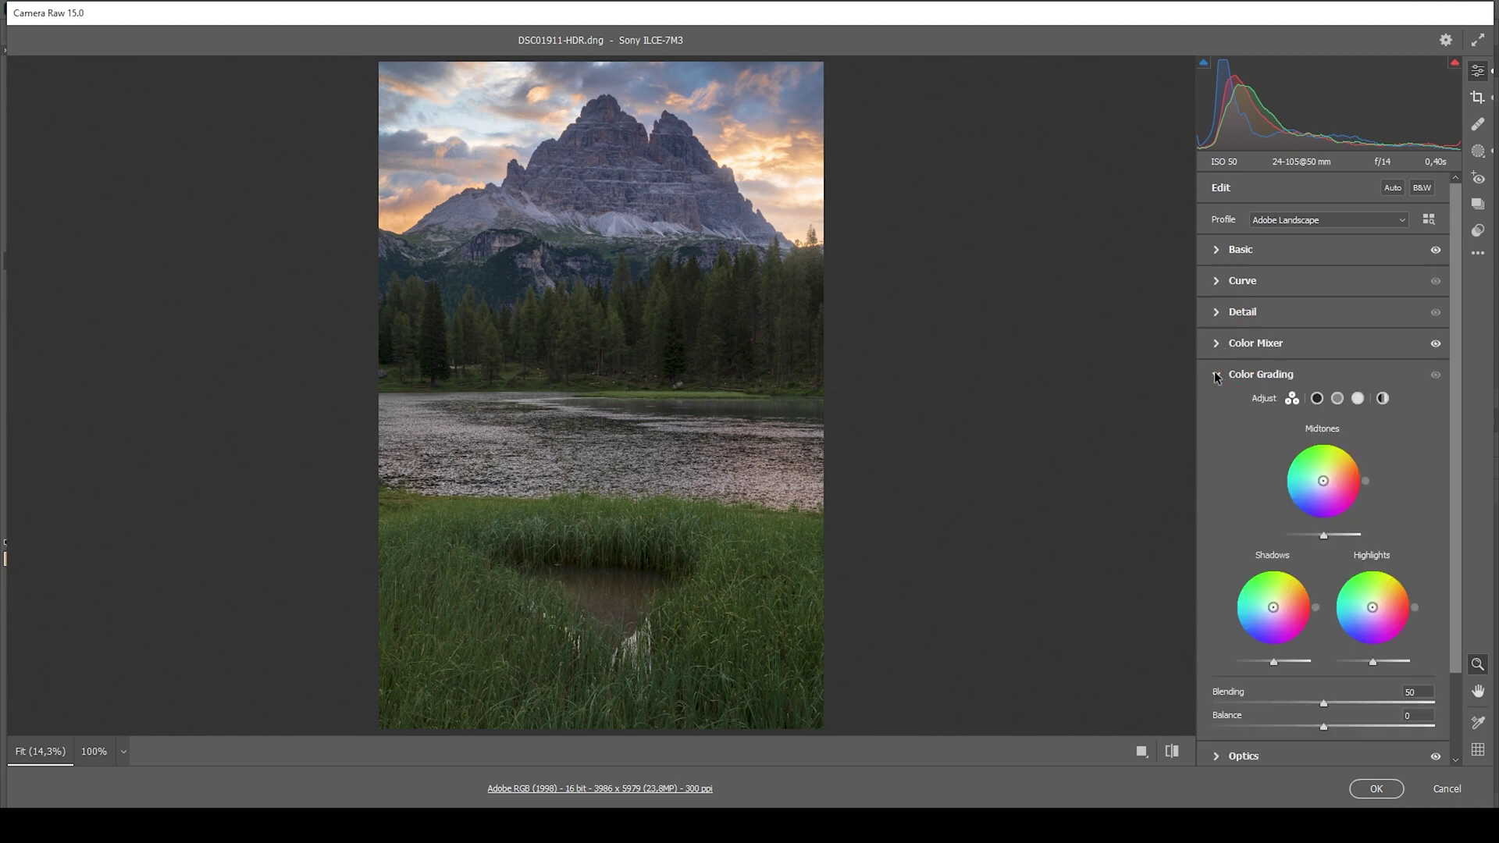
scroll(1249, 421, "down", 2)
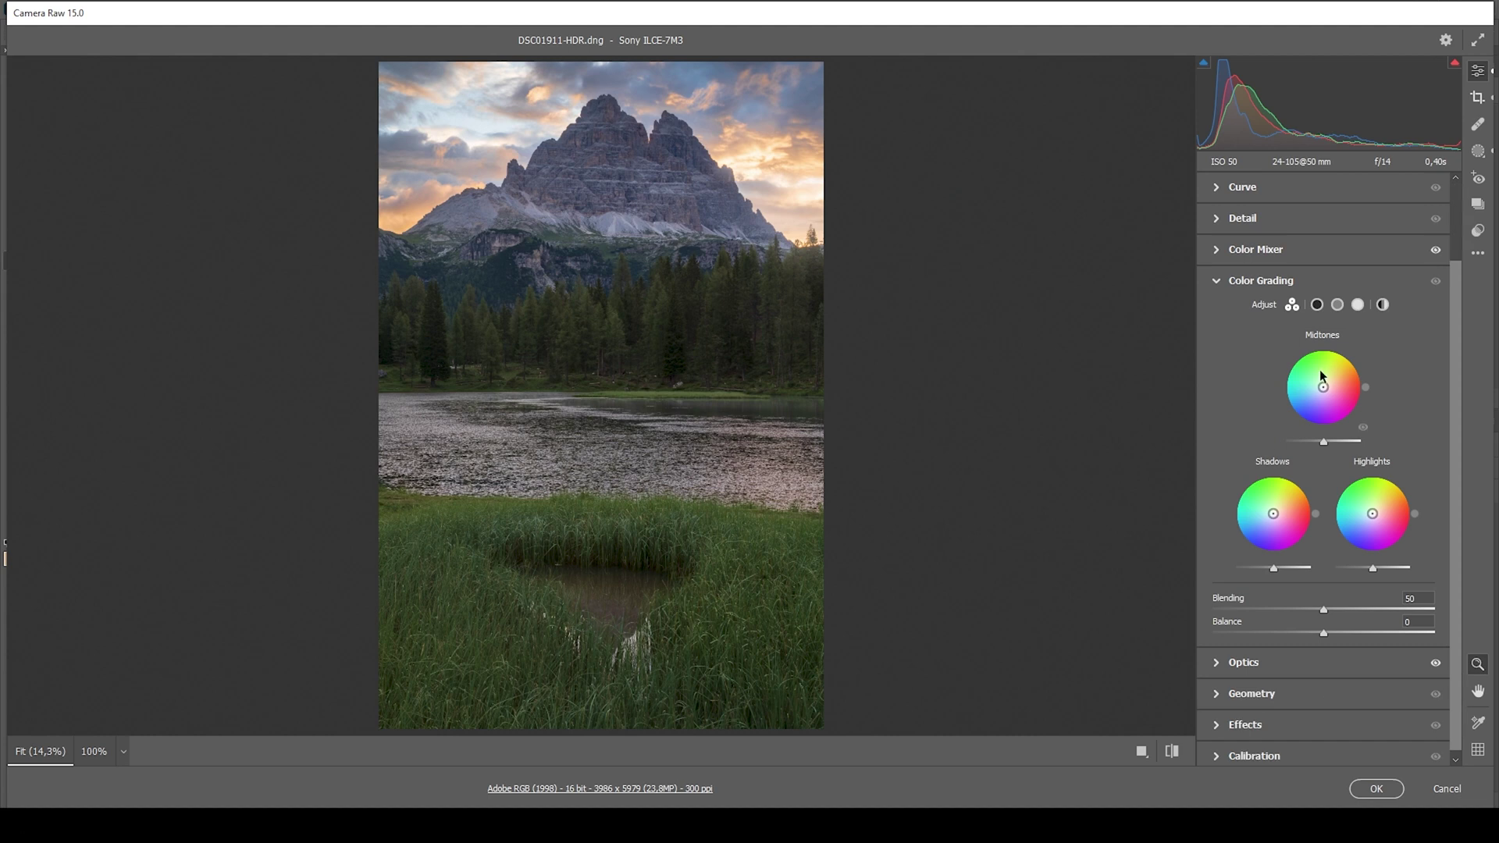
left_click(1357, 305)
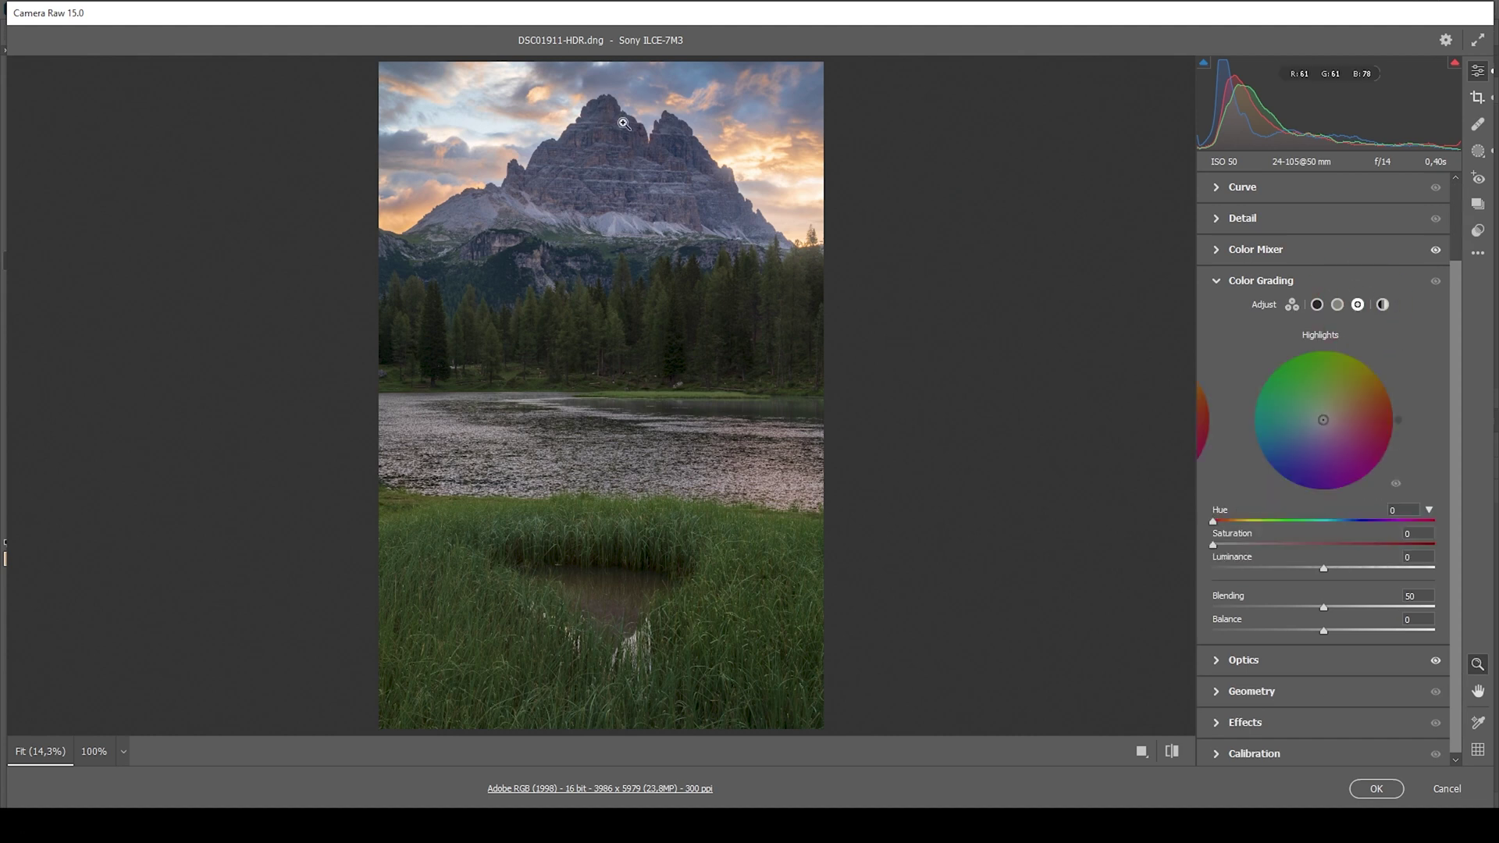
left_click(1215, 519)
mouse_move(1218, 523)
left_mouse_down()
mouse_move(1237, 526)
mouse_move(1222, 543)
mouse_move(1289, 544)
mouse_move(1262, 545)
left_mouse_up()
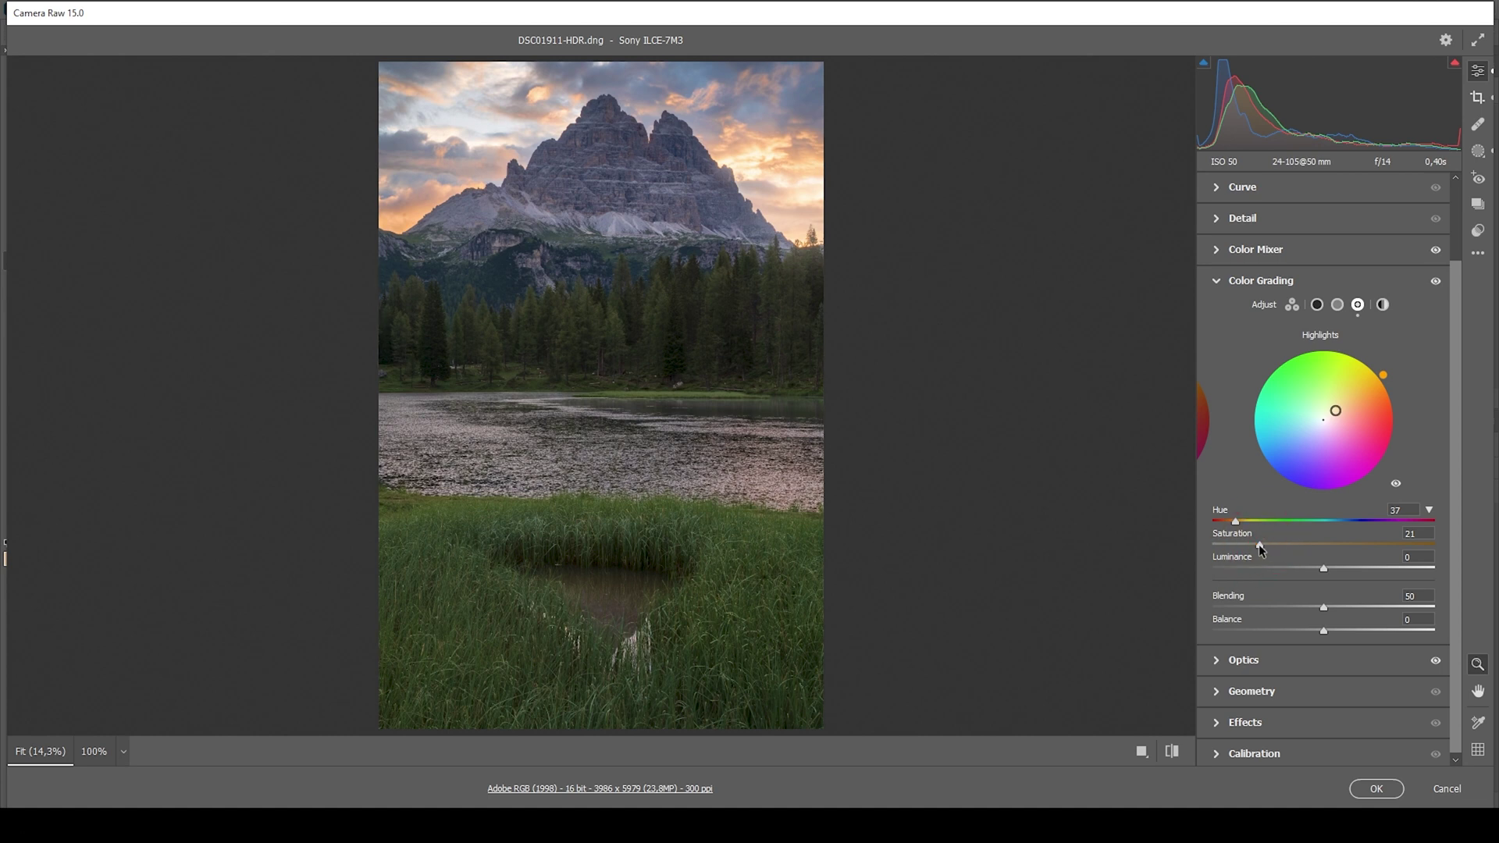
left_click_drag(1257, 545, 1238, 548)
Warm the midtones in Color Grading with Hue 30 and Saturation 4
left_click(1338, 306)
mouse_move(1216, 522)
left_mouse_down()
mouse_move(1235, 523)
mouse_move(1223, 546)
left_mouse_up()
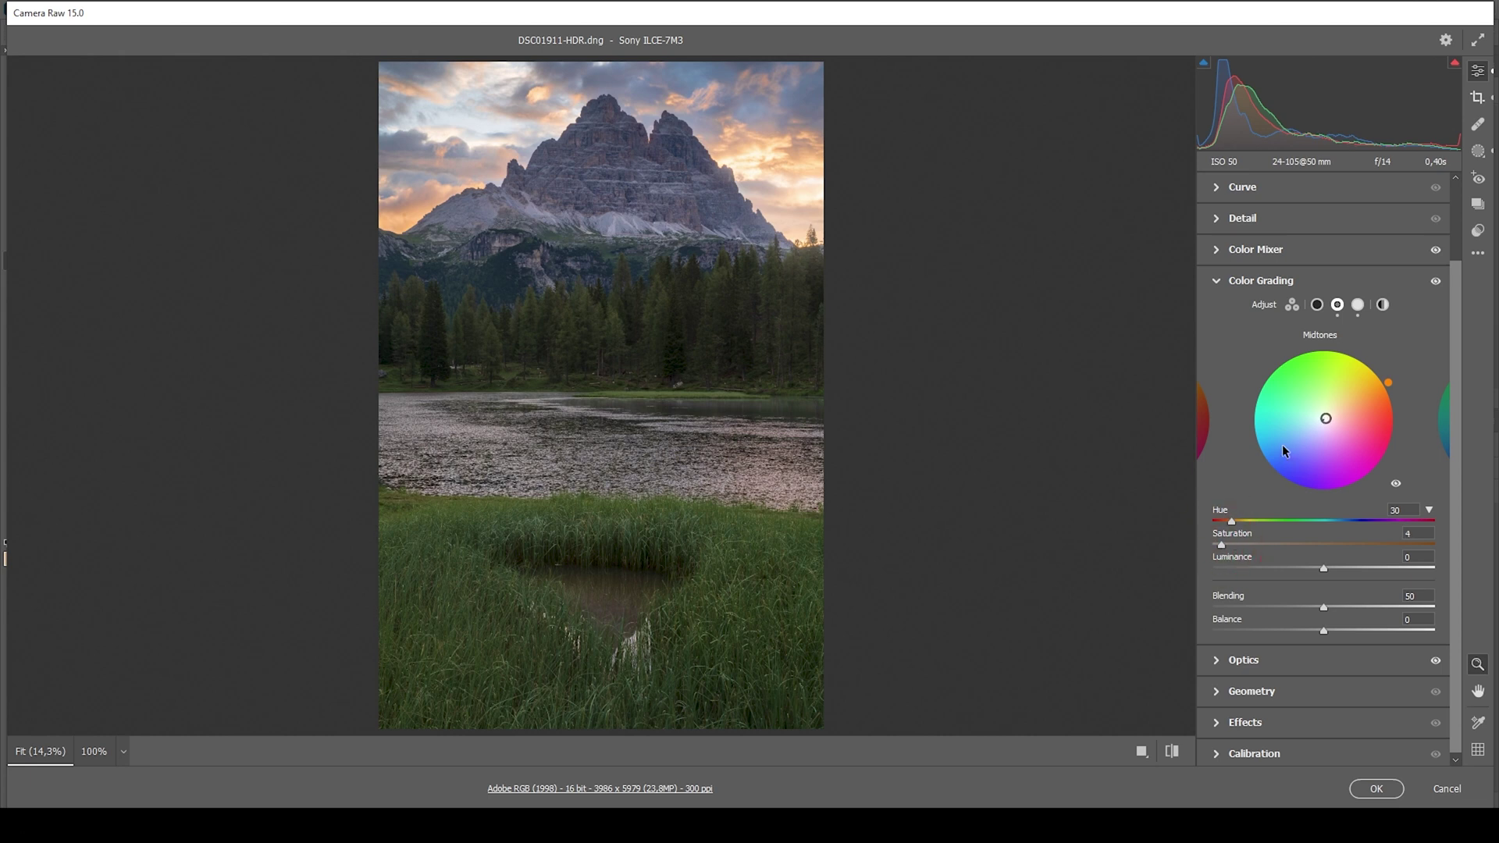
left_click(1300, 281)
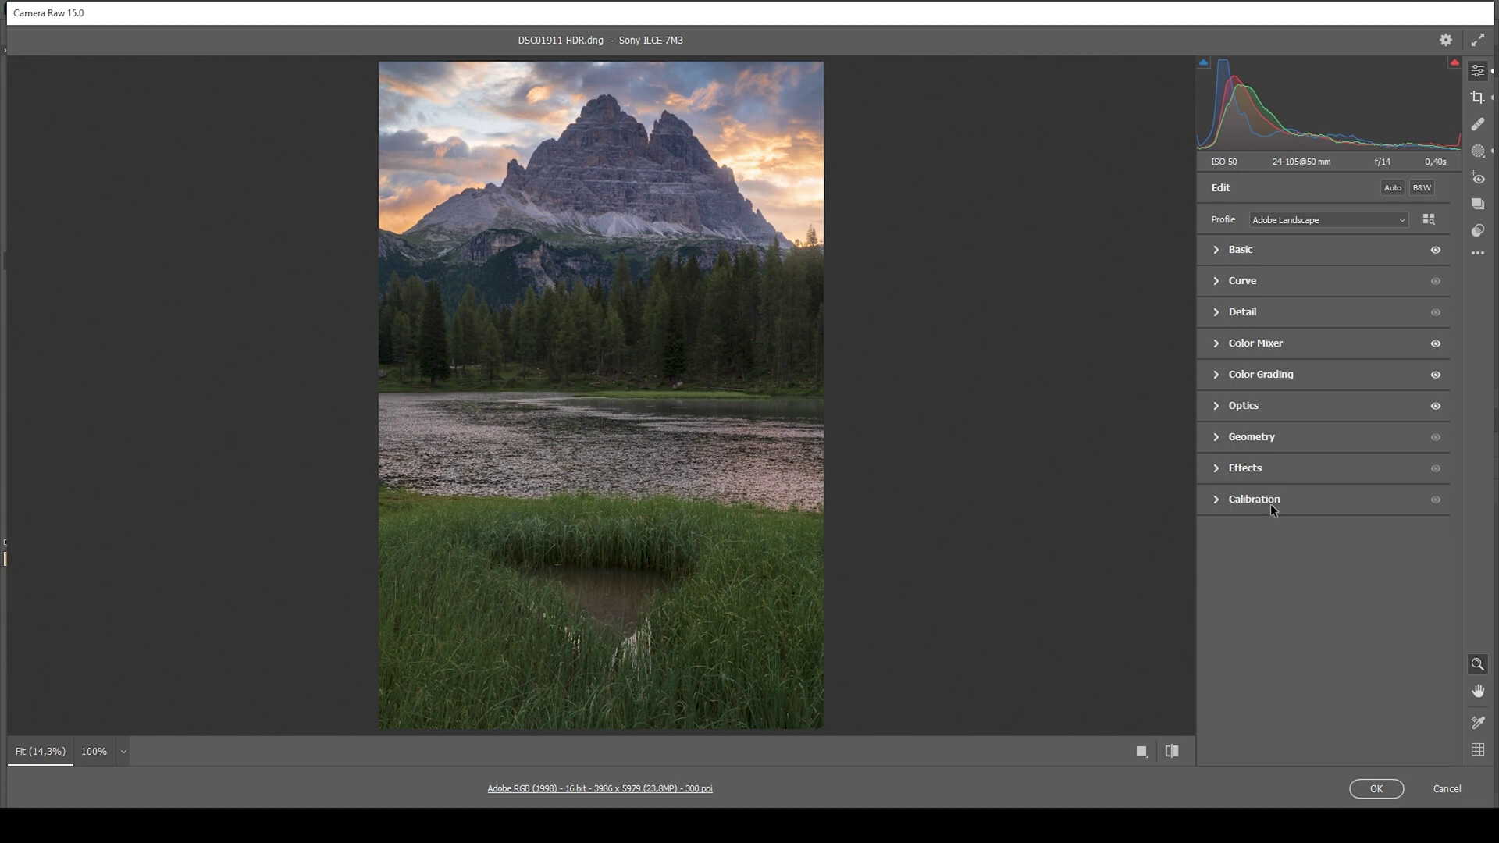
Sharpen the photo with Sharpening 90, Radius 0.5, Detail 100 and Masking 76, and apply the raw edits to open it in Photoshop
left_click(1219, 311)
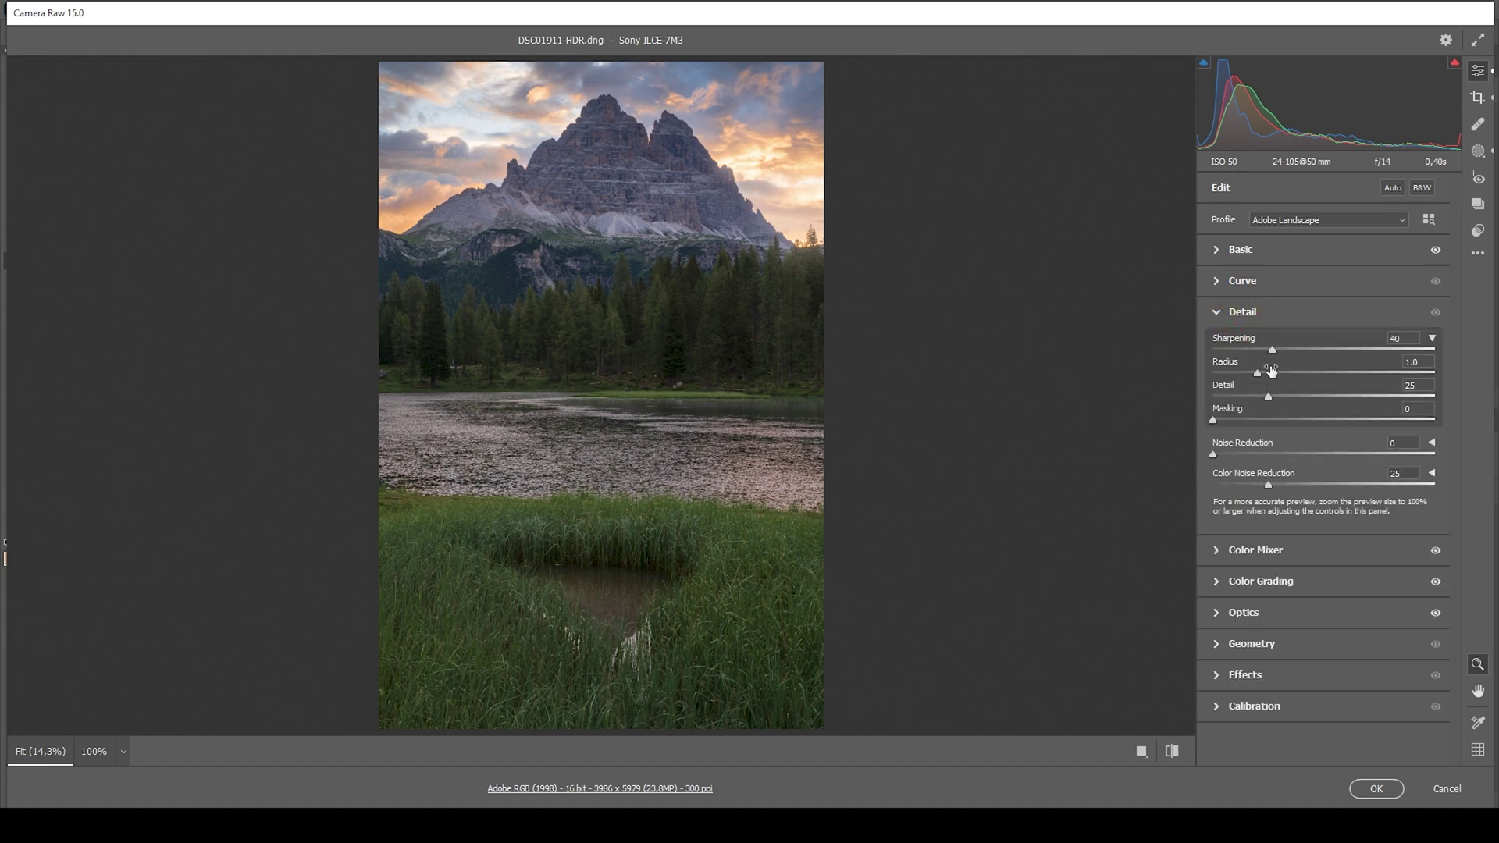
left_click_drag(1268, 397, 1494, 391)
left_click_drag(1212, 420, 1379, 419)
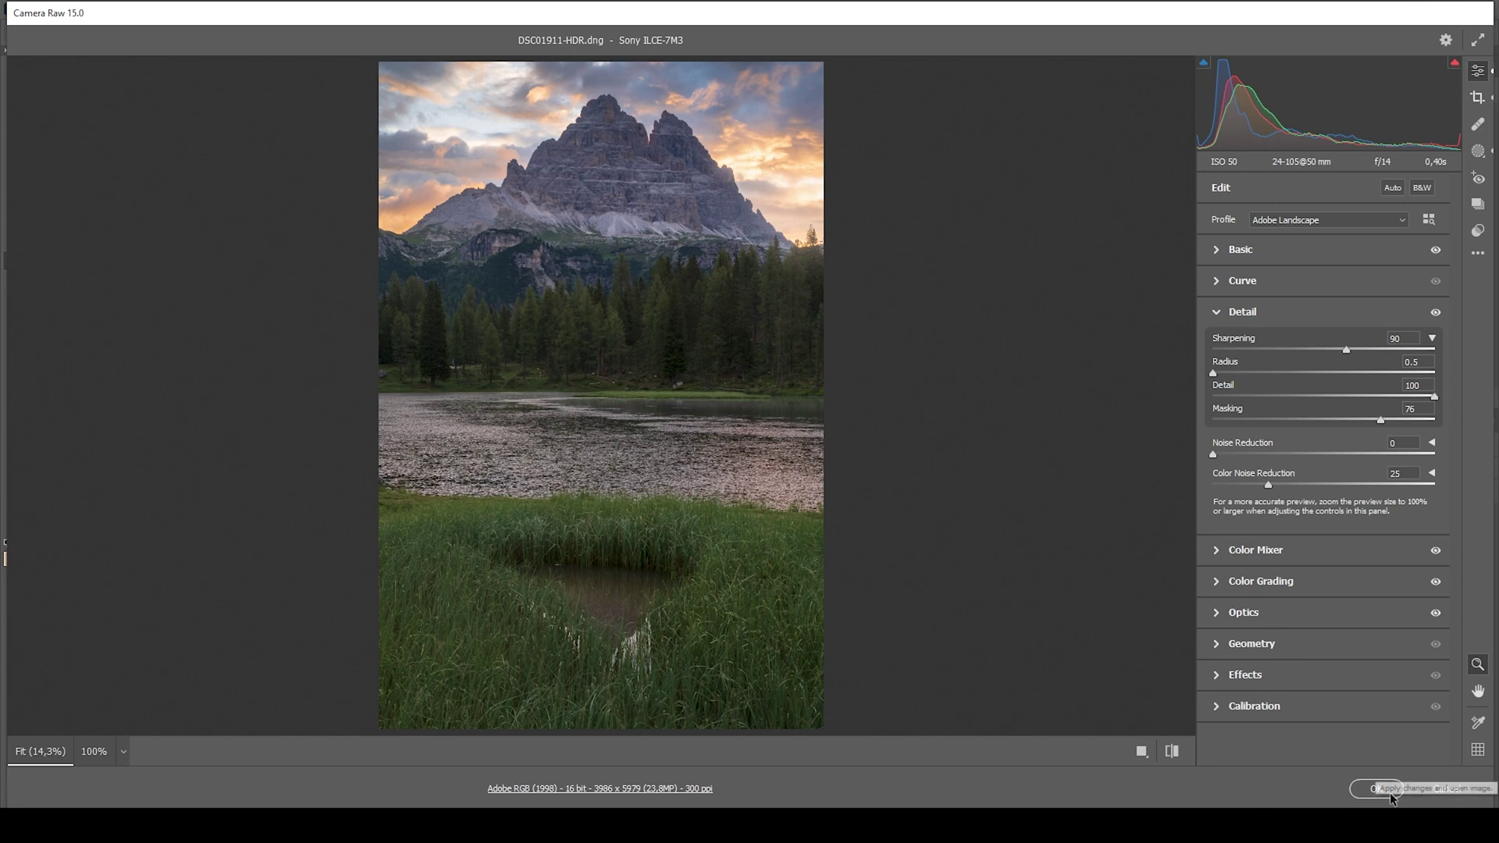
left_click(1365, 790)
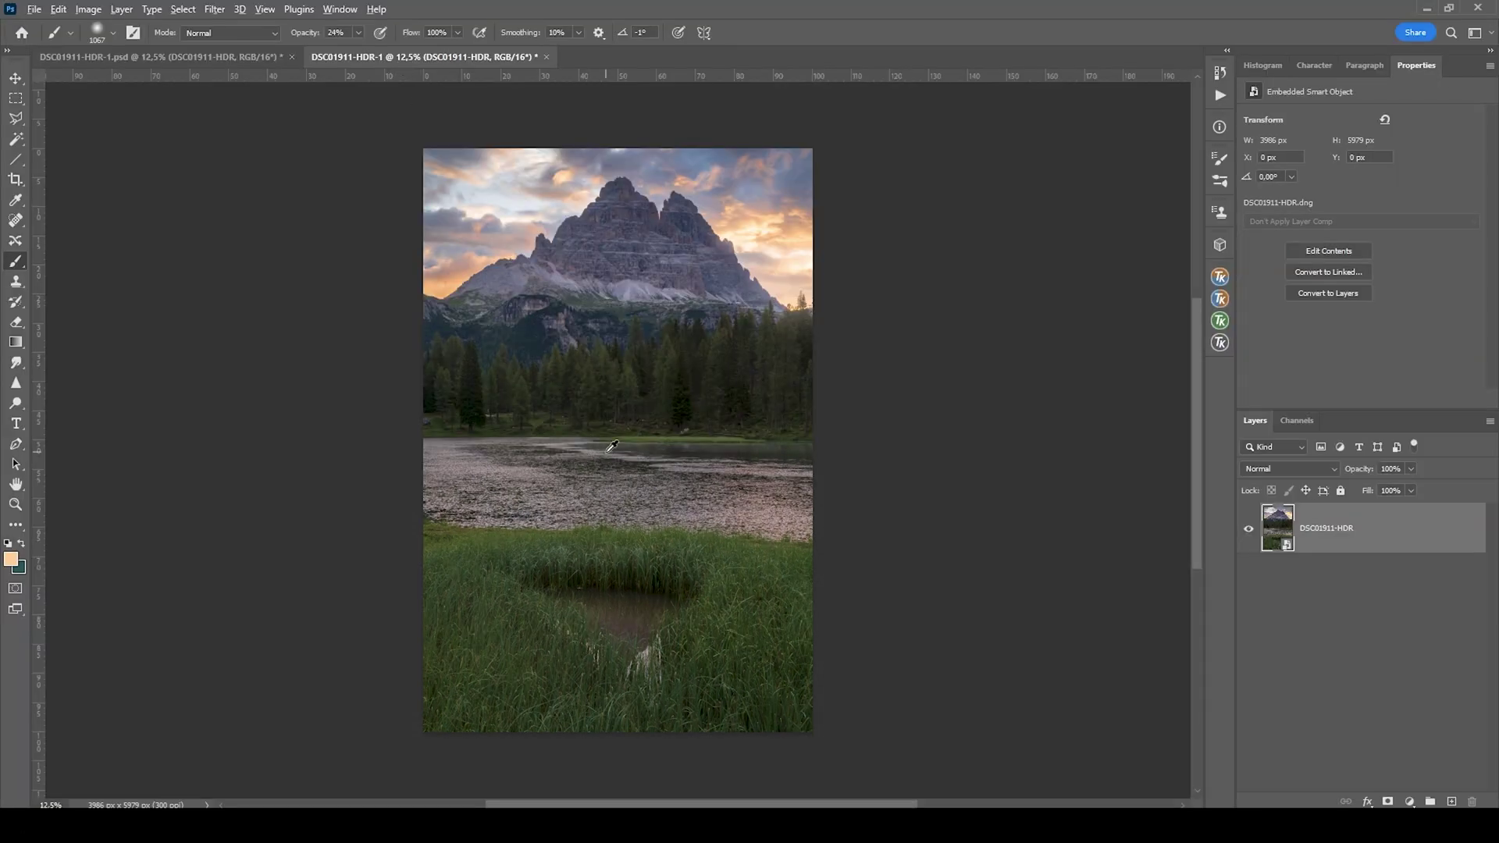
Add a Curves adjustment layer and move the blue channel's black point to Input 10, Output 0
scroll(653, 346, "up", 1)
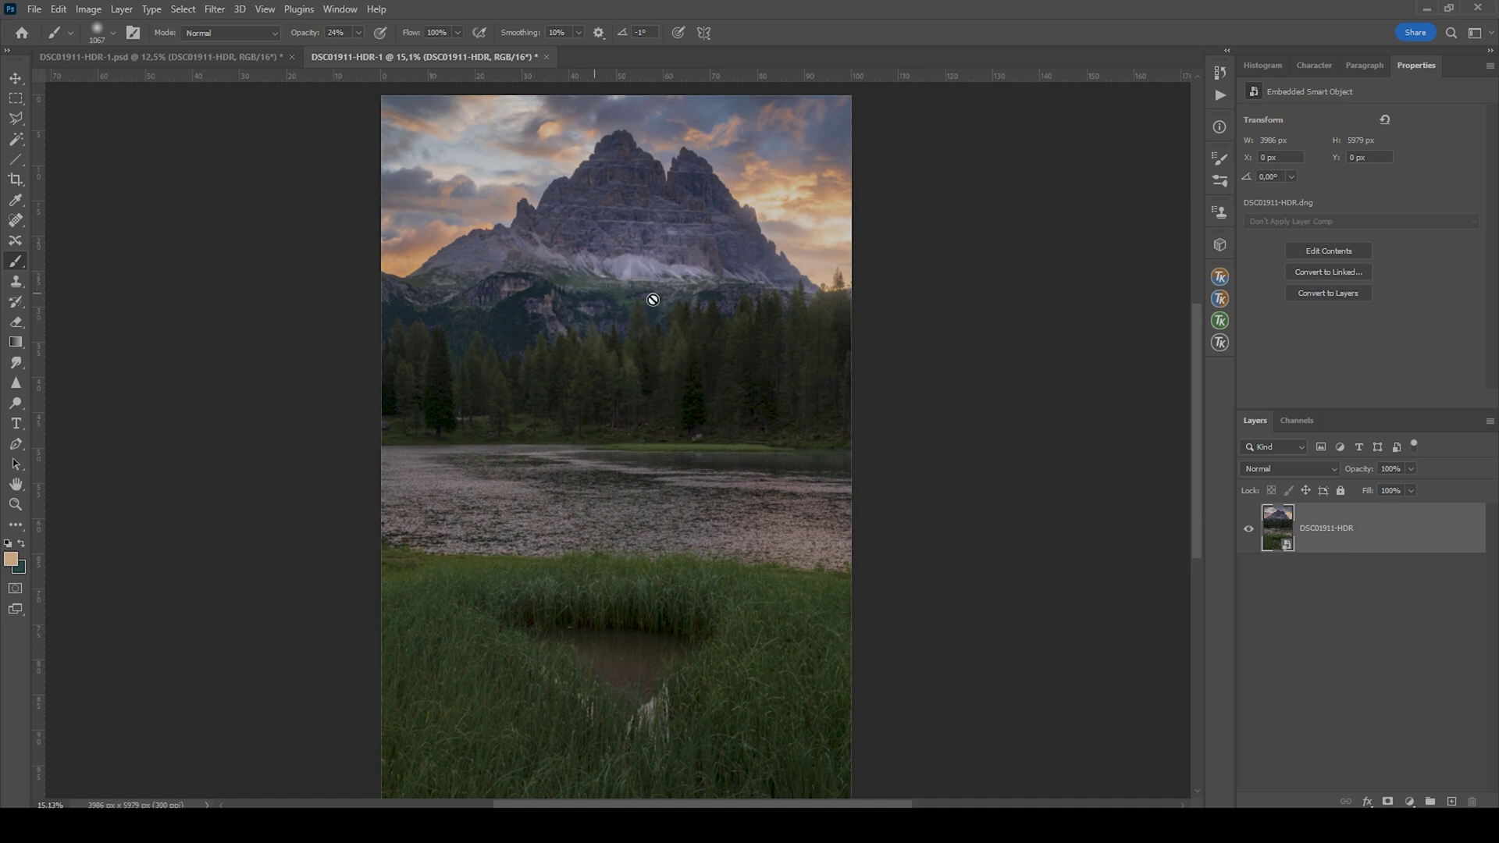
scroll(658, 246, "down", 1)
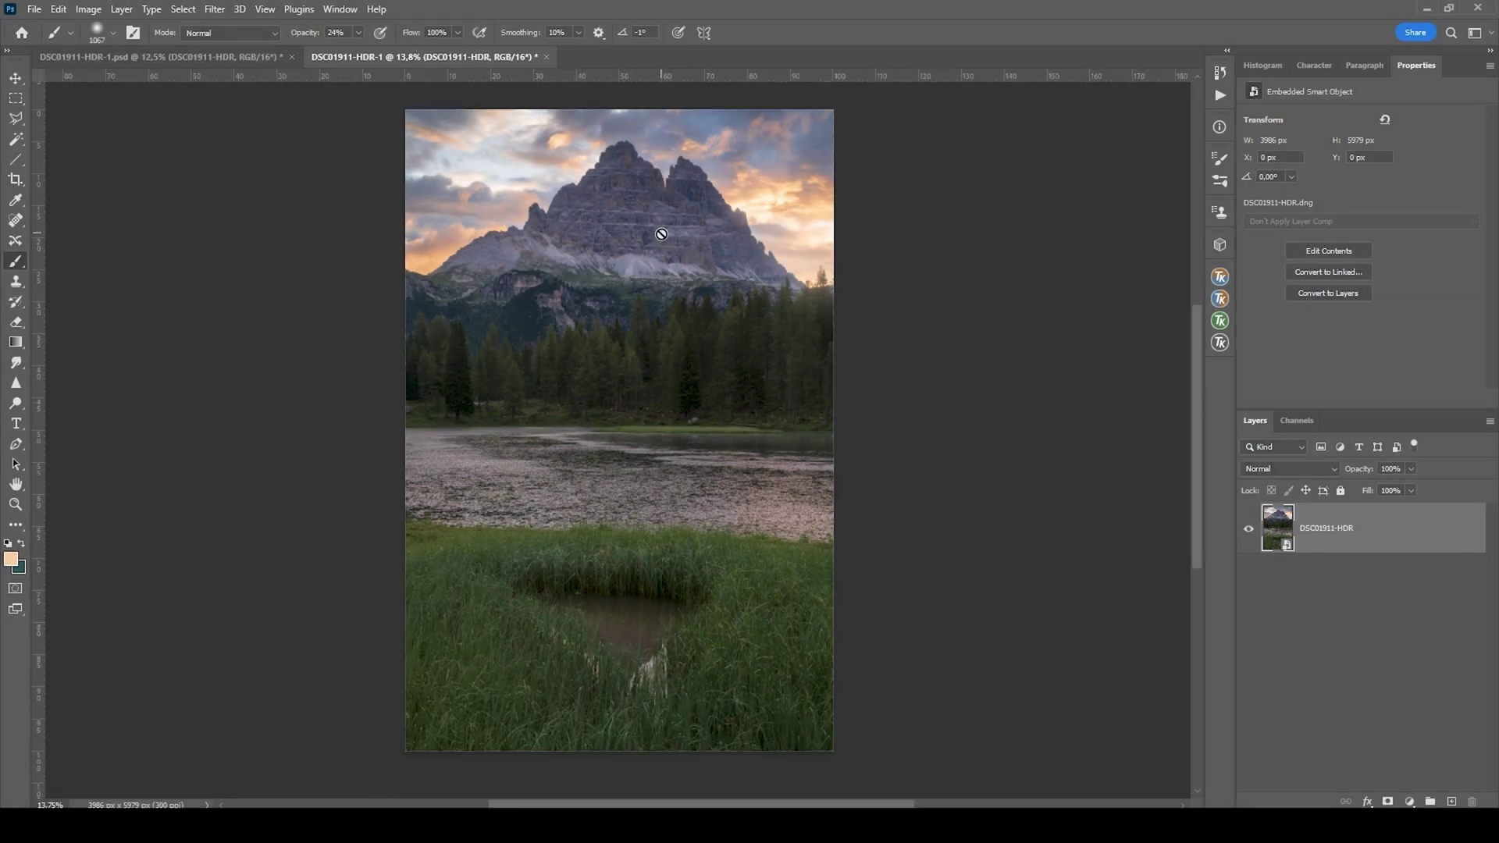
left_click(1409, 802)
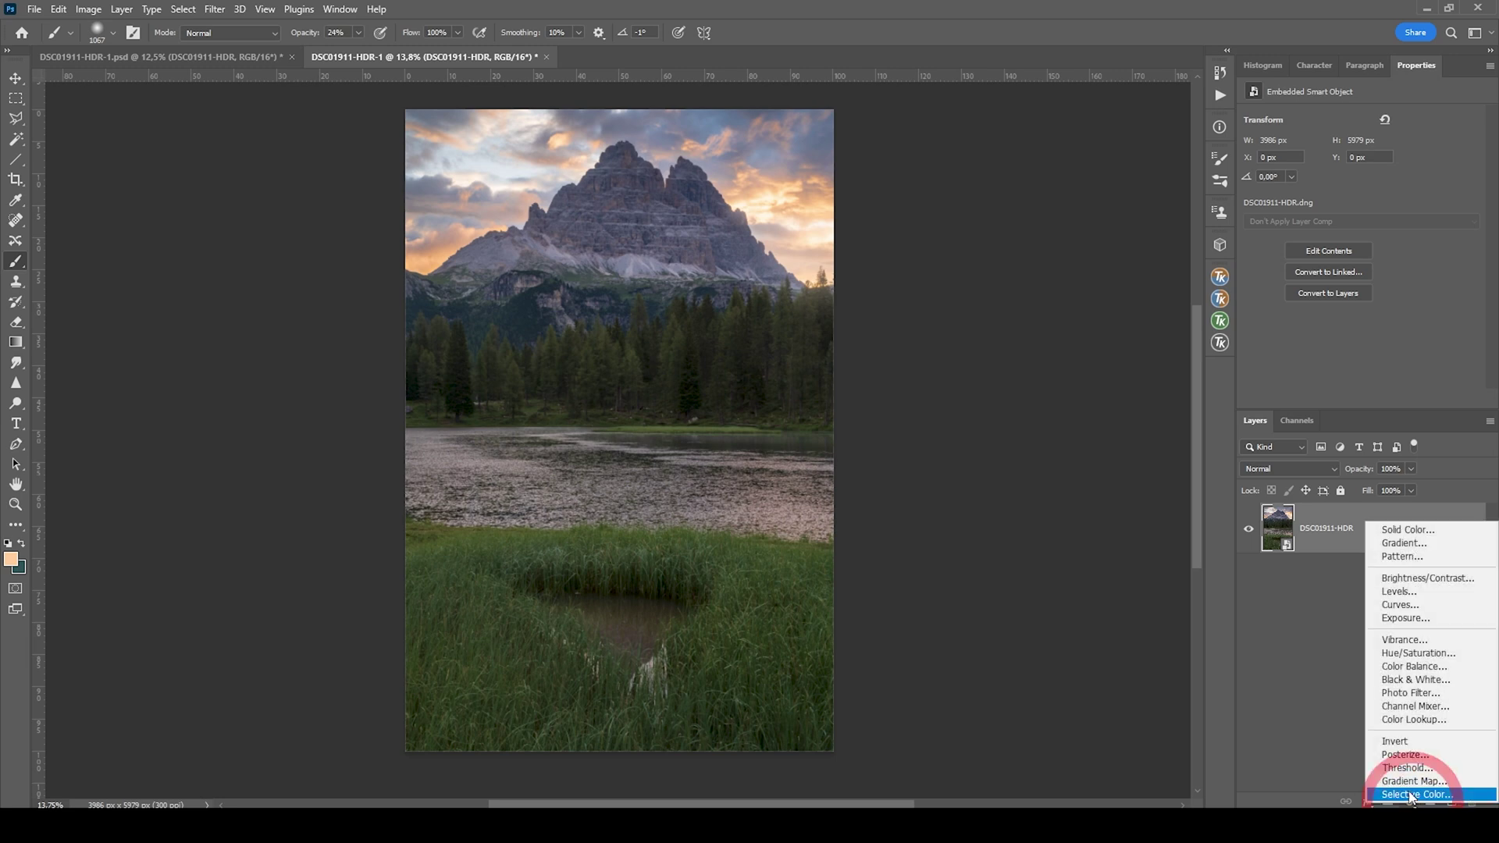
left_click(1414, 604)
left_click(1318, 137)
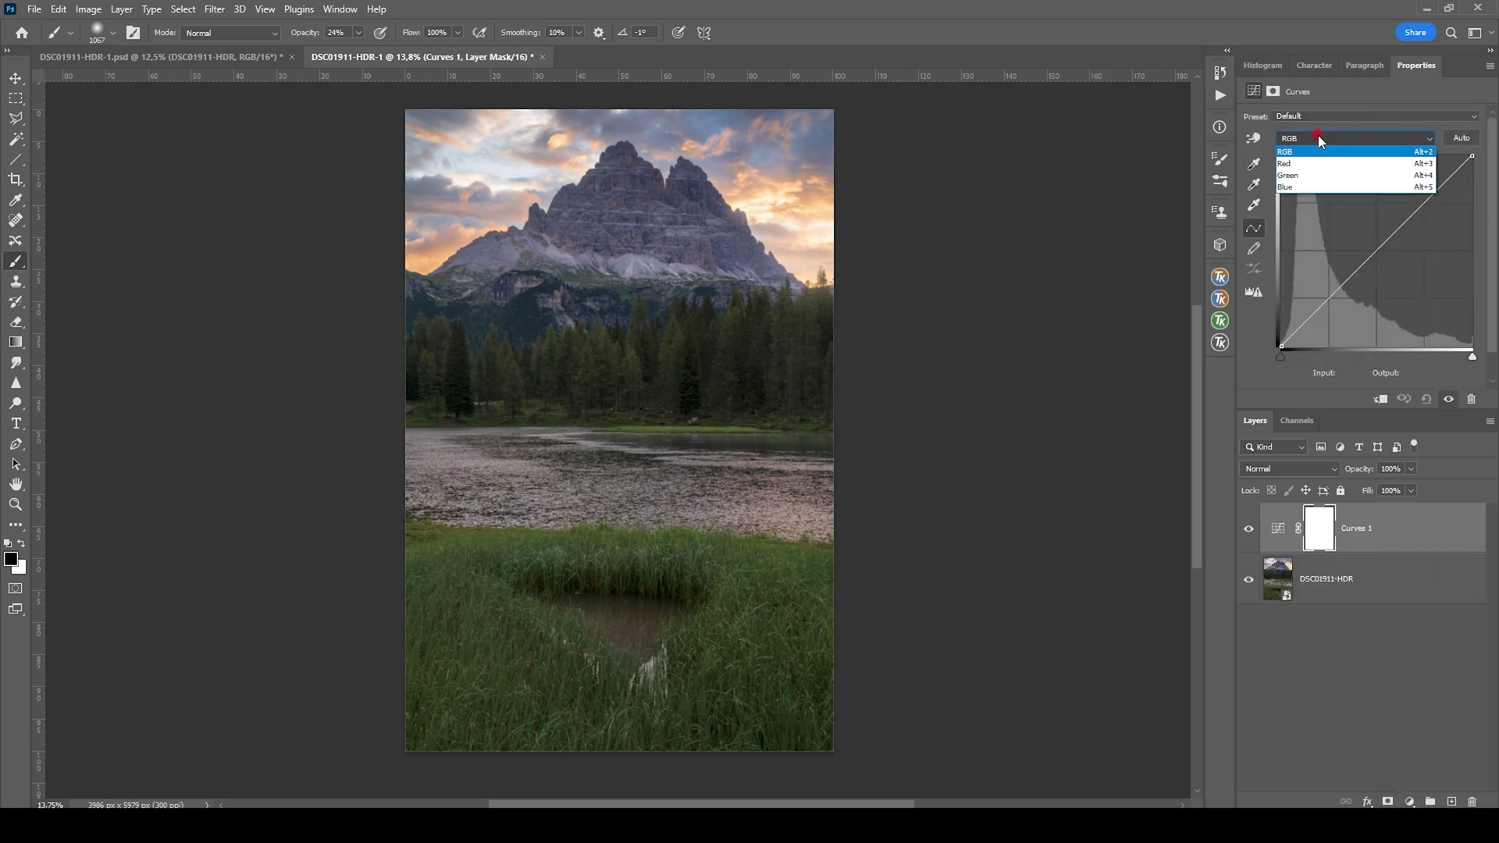
left_click(1300, 187)
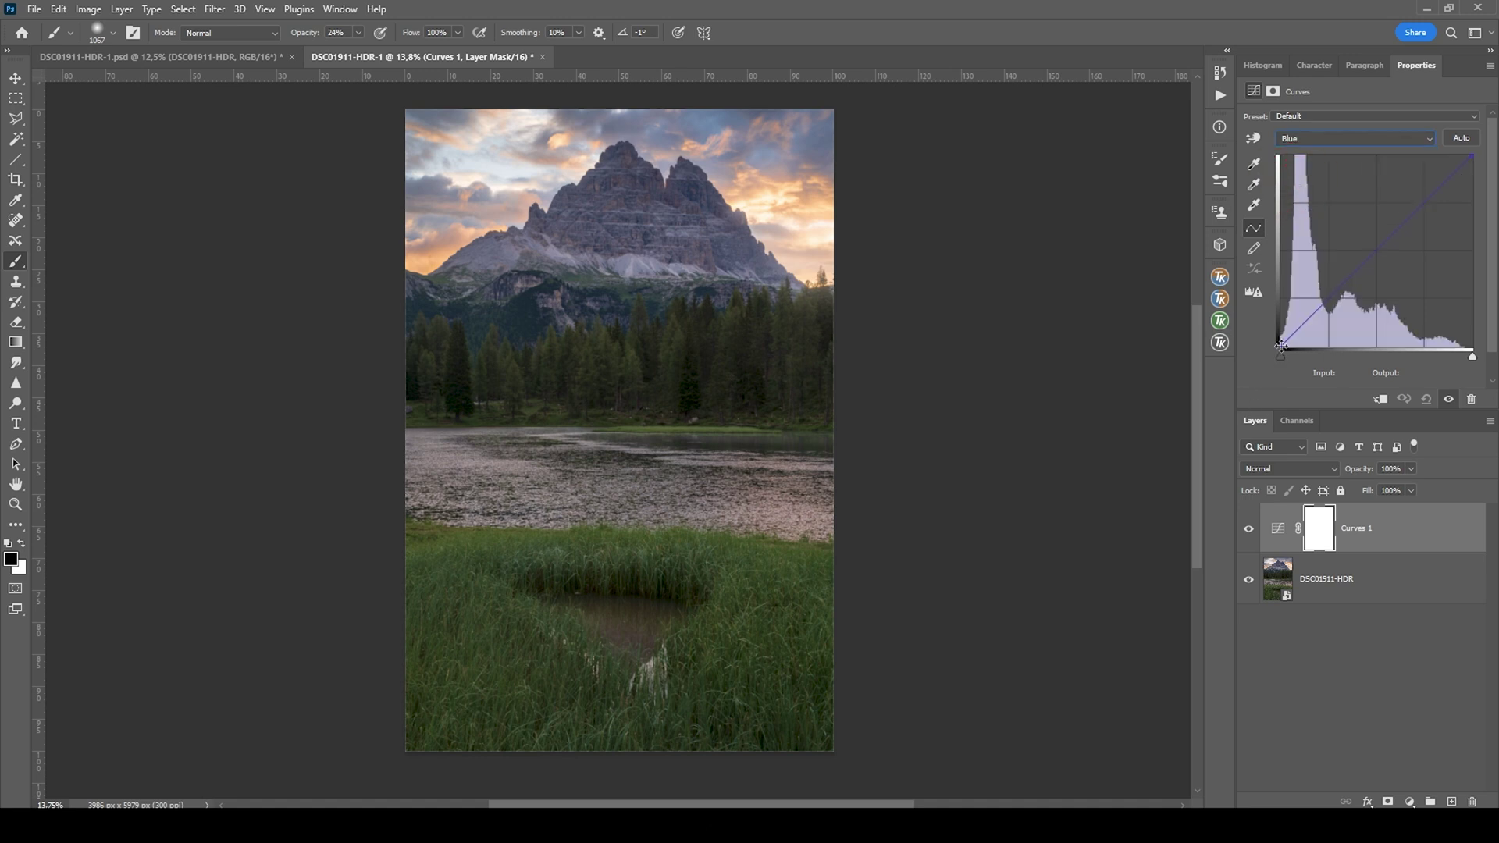
left_click_drag(1280, 345, 1291, 346)
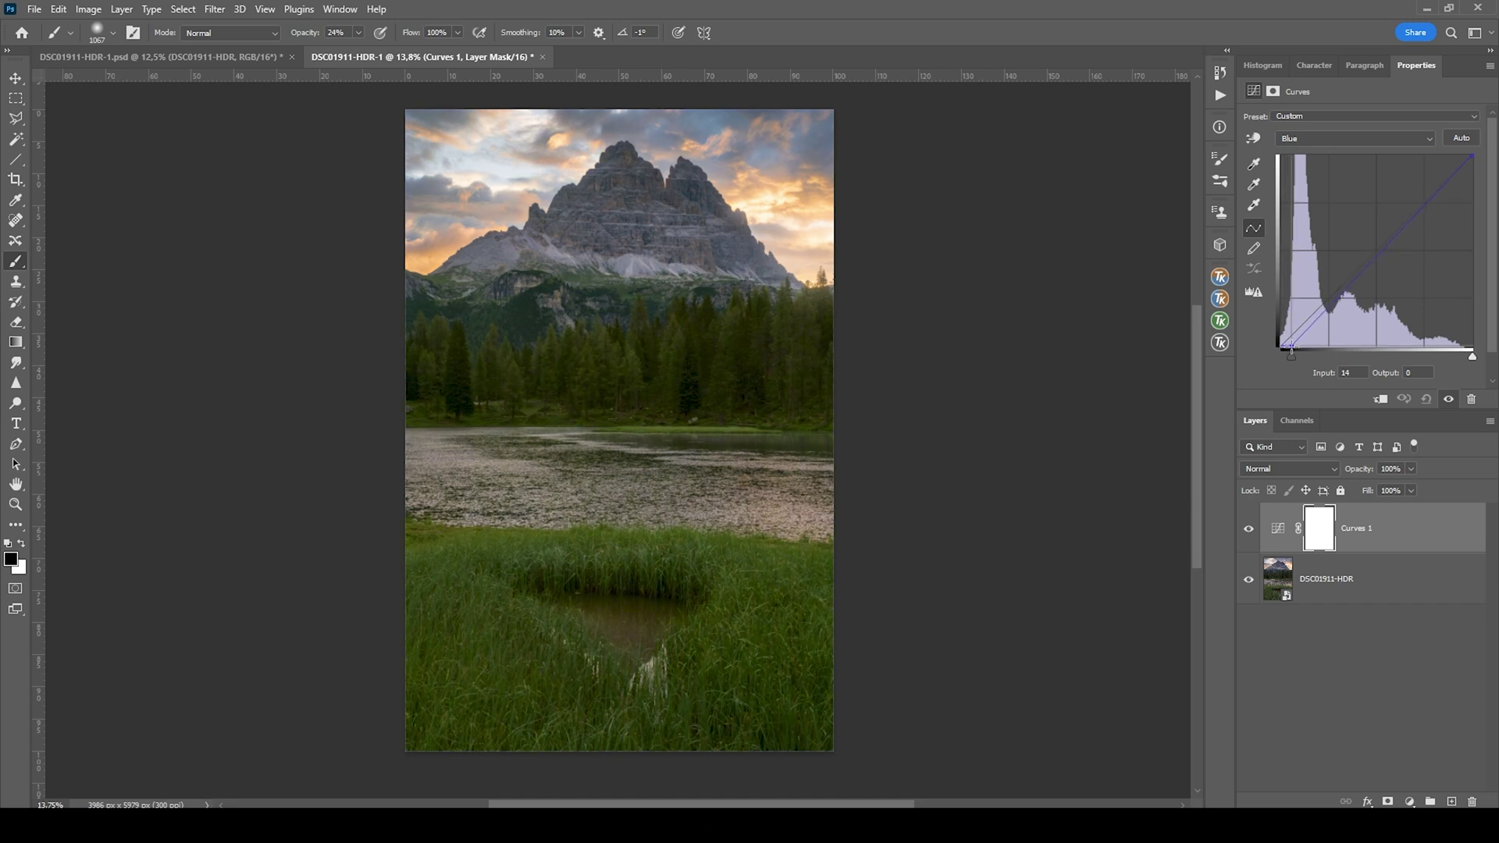
left_click_drag(1291, 345, 1288, 346)
Raise the input of the green channel's black point slightly in the Curves adjustment
left_click(1323, 138)
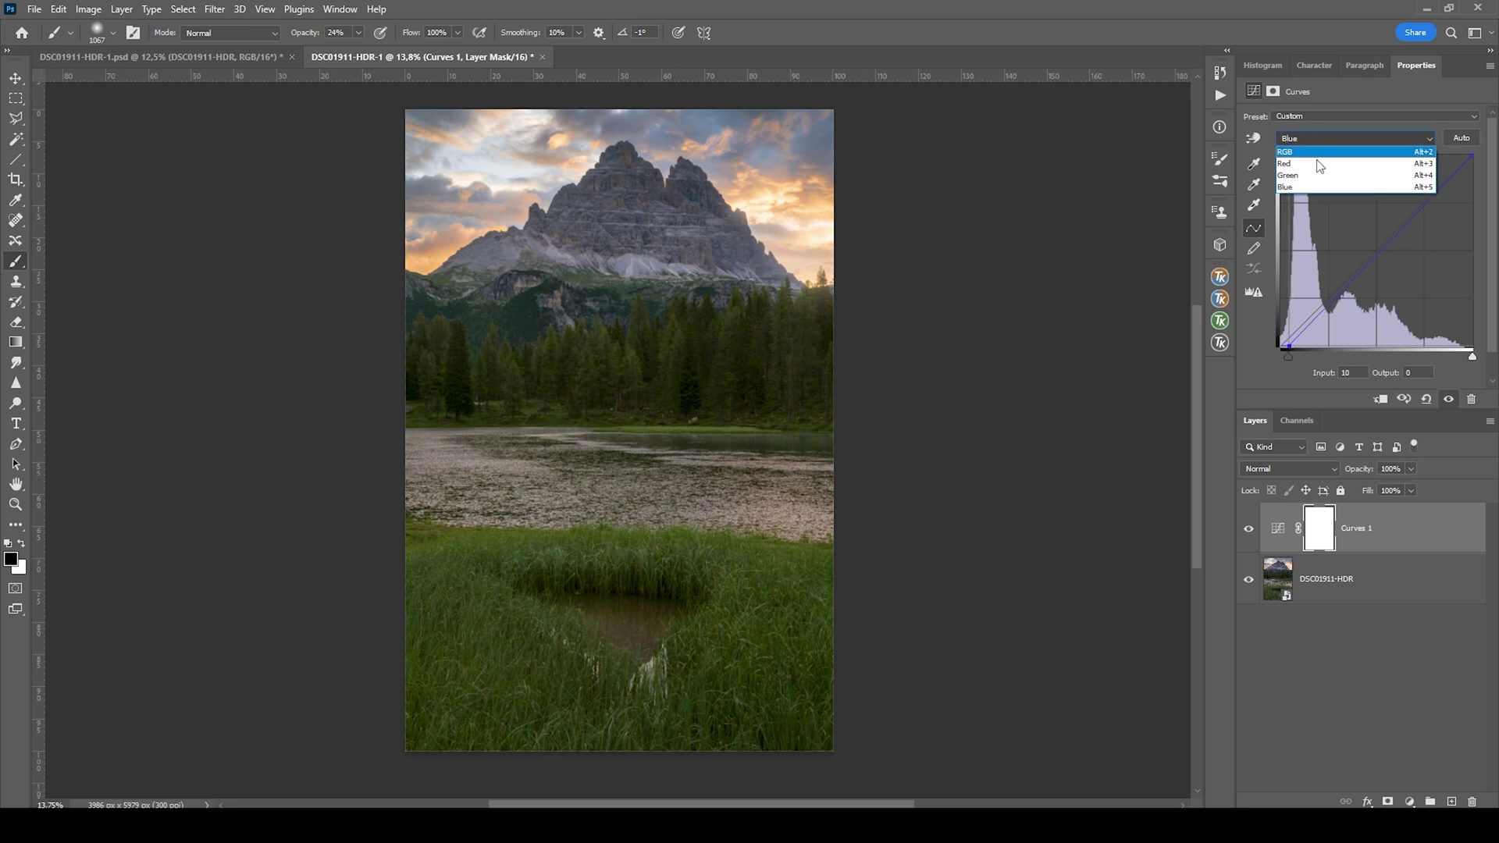
left_click(1316, 179)
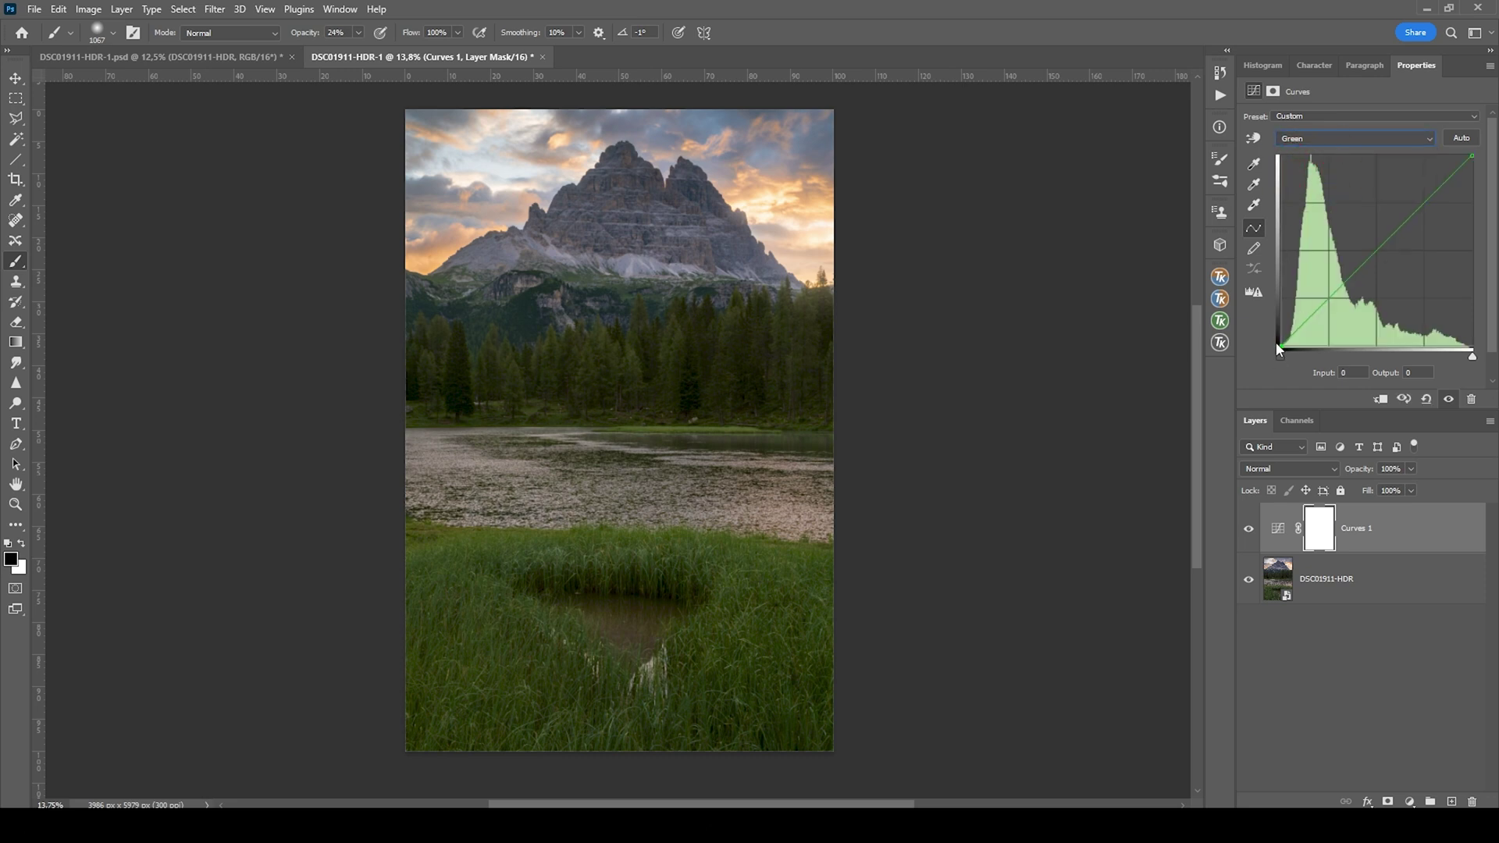
left_click_drag(1281, 346, 1282, 347)
left_click(1284, 345)
Invert the Curves layer mask and paint white over the mountain with the brush at 47% opacity
left_click(1321, 530)
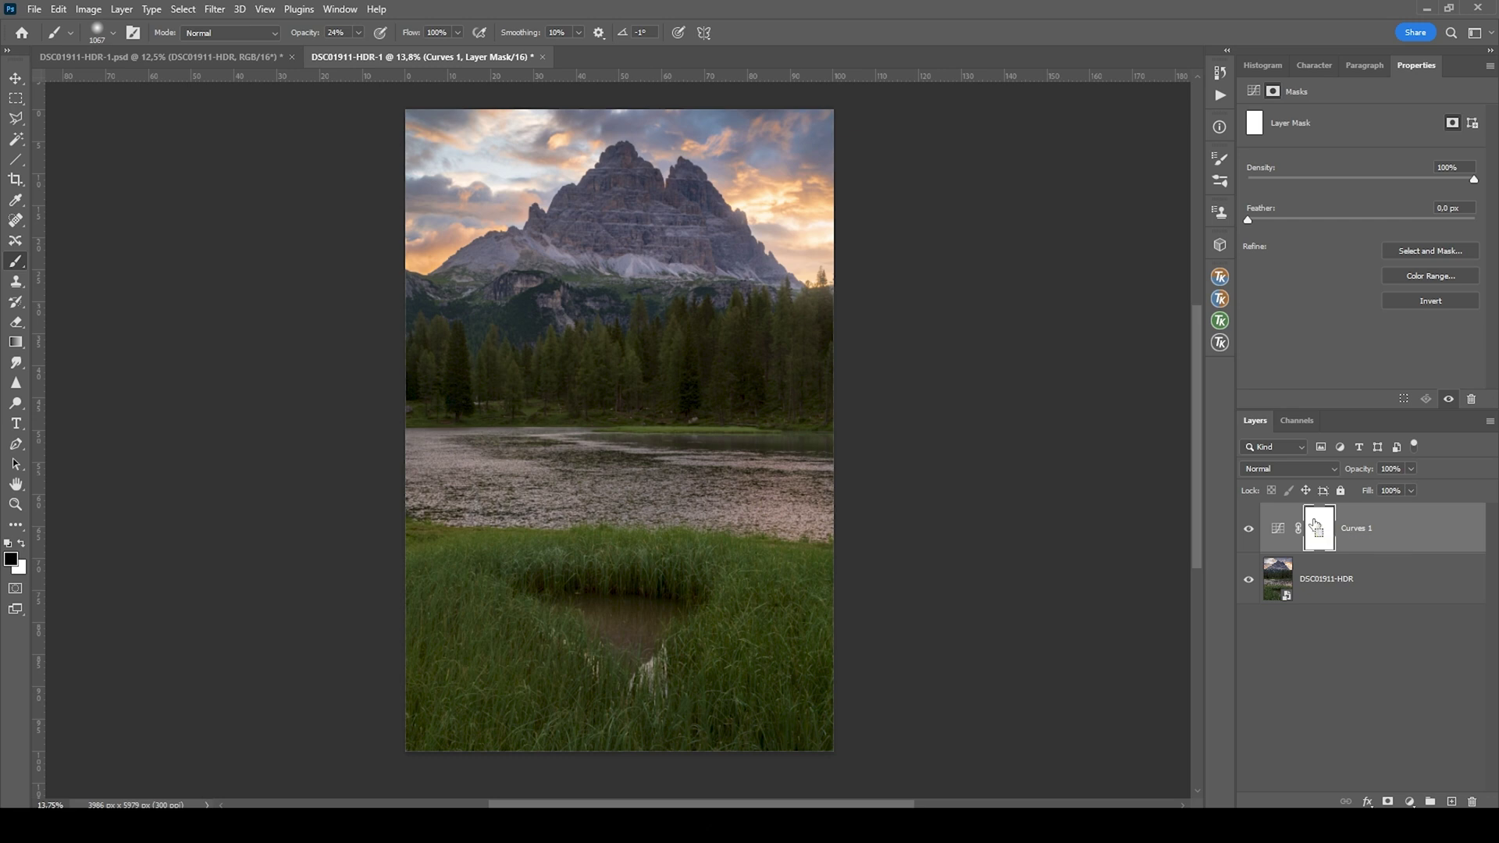
key("ctrl+i")
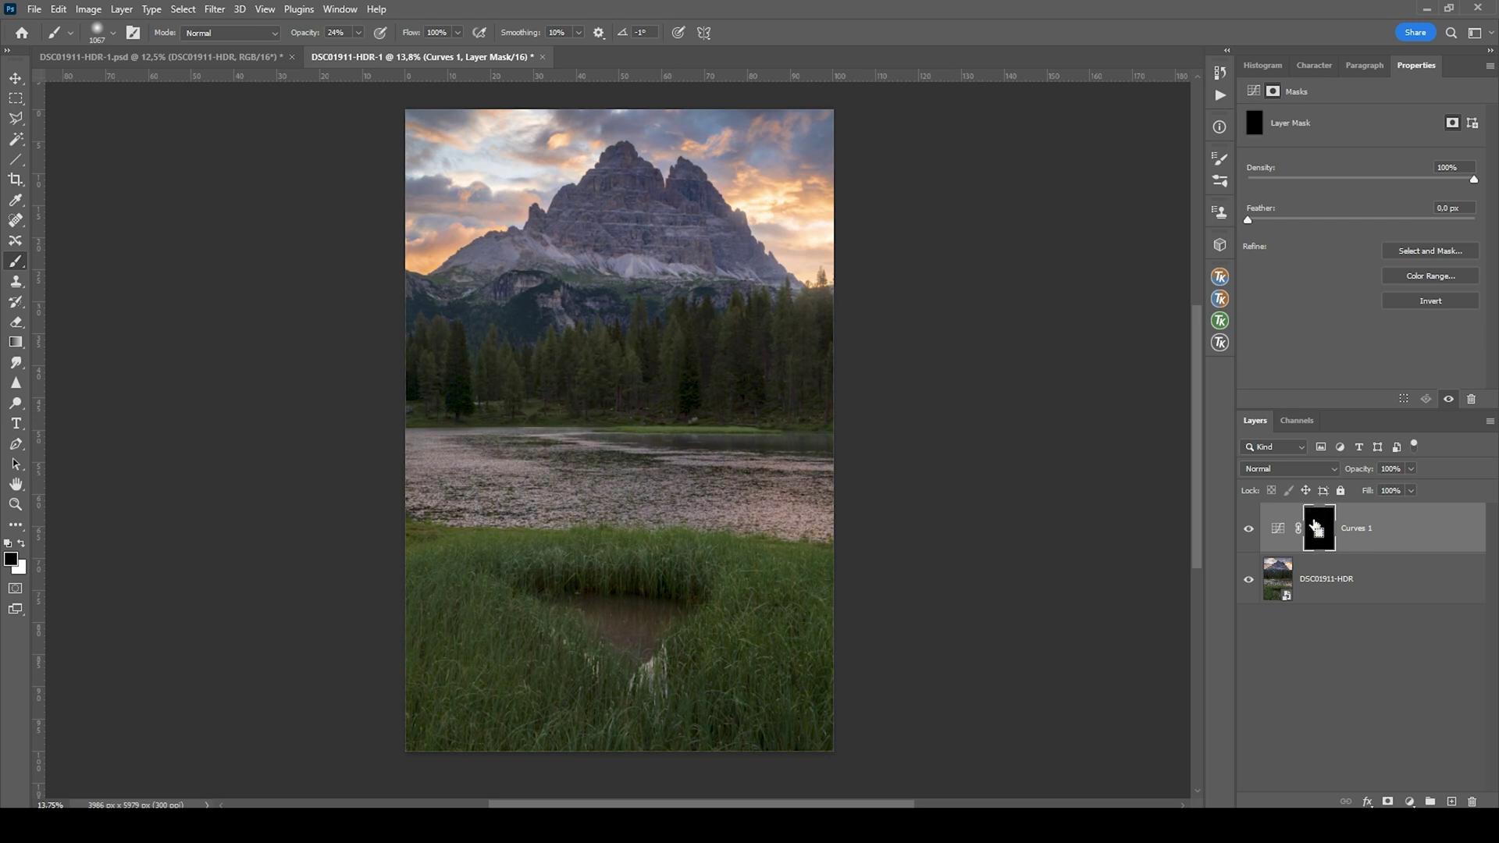
left_click(21, 544)
left_click(357, 33)
left_click_drag(360, 49, 365, 52)
left_click(481, 8)
mouse_move(584, 247)
left_mouse_down()
mouse_move(643, 239)
mouse_move(456, 294)
mouse_move(579, 275)
mouse_move(620, 216)
mouse_move(684, 234)
mouse_move(701, 258)
mouse_move(648, 266)
mouse_move(743, 294)
left_mouse_up()
mouse_move(689, 237)
left_mouse_down()
mouse_move(682, 251)
mouse_move(747, 281)
left_mouse_up()
Compare the photo with and without the masked Curves adjustment
left_click(1250, 531)
left_click(1250, 531)
left_click(1249, 532)
left_click(1250, 532)
left_click(1250, 532)
left_click(1251, 533)
left_click(1251, 533)
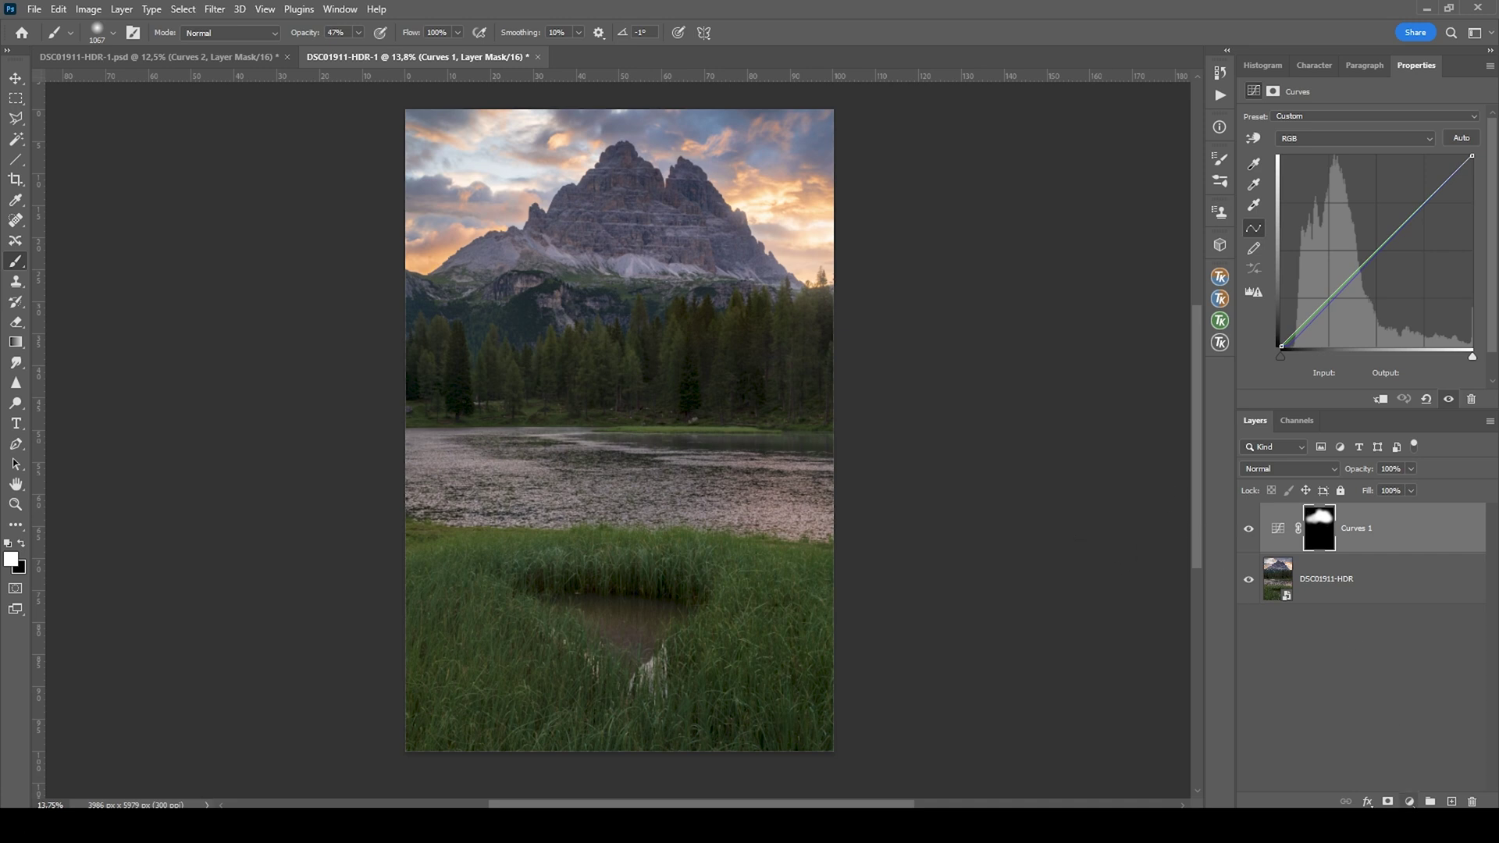
Add a second Curves adjustment with points at Input 134, Output 158 and Input 52, Output 56, and compare the photo with and without it
left_click(1409, 802)
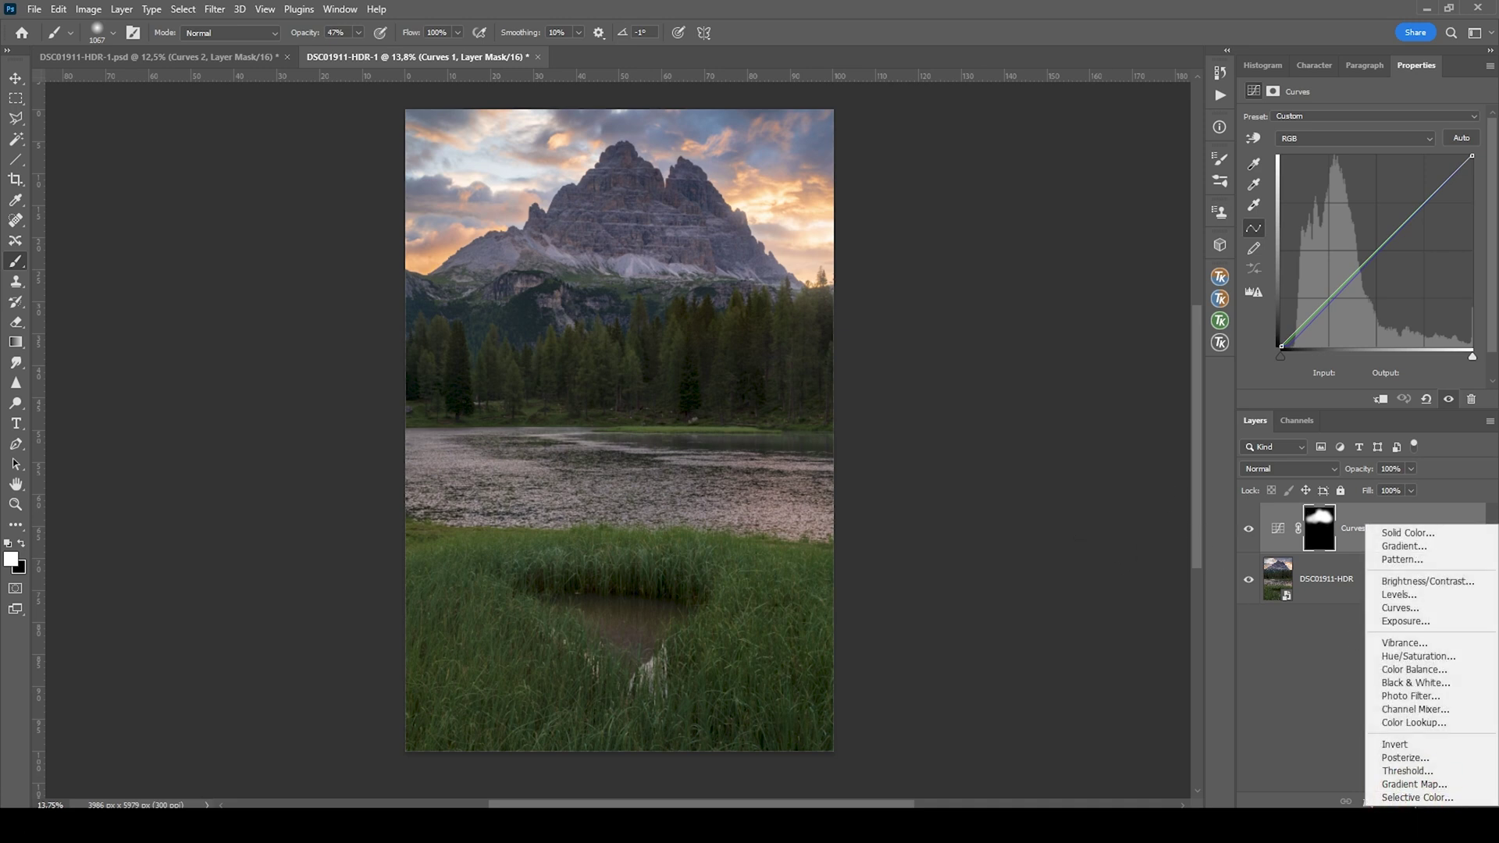
left_click(1403, 612)
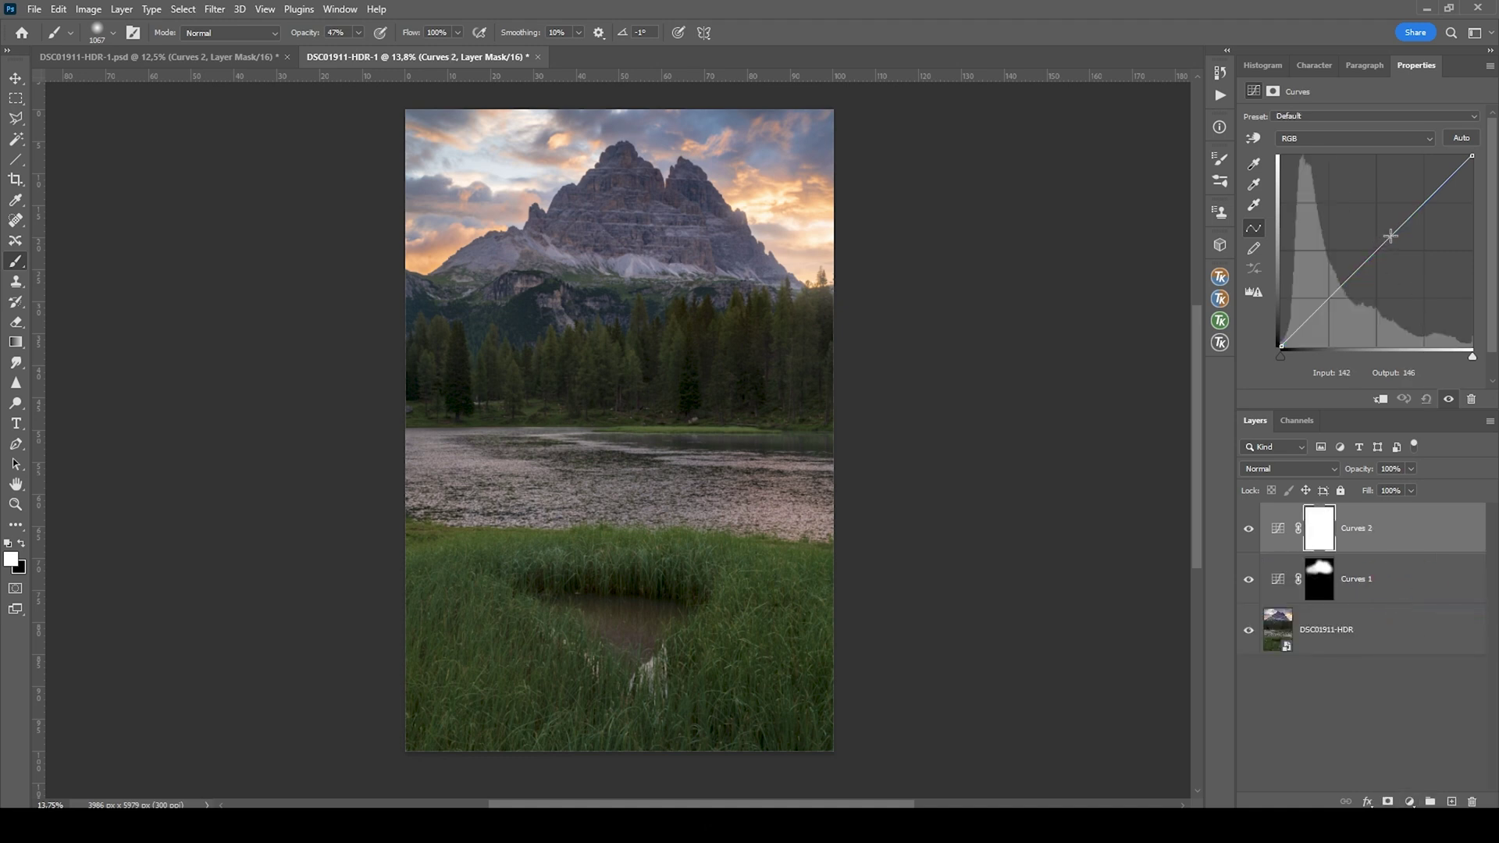
left_click_drag(1387, 238, 1382, 228)
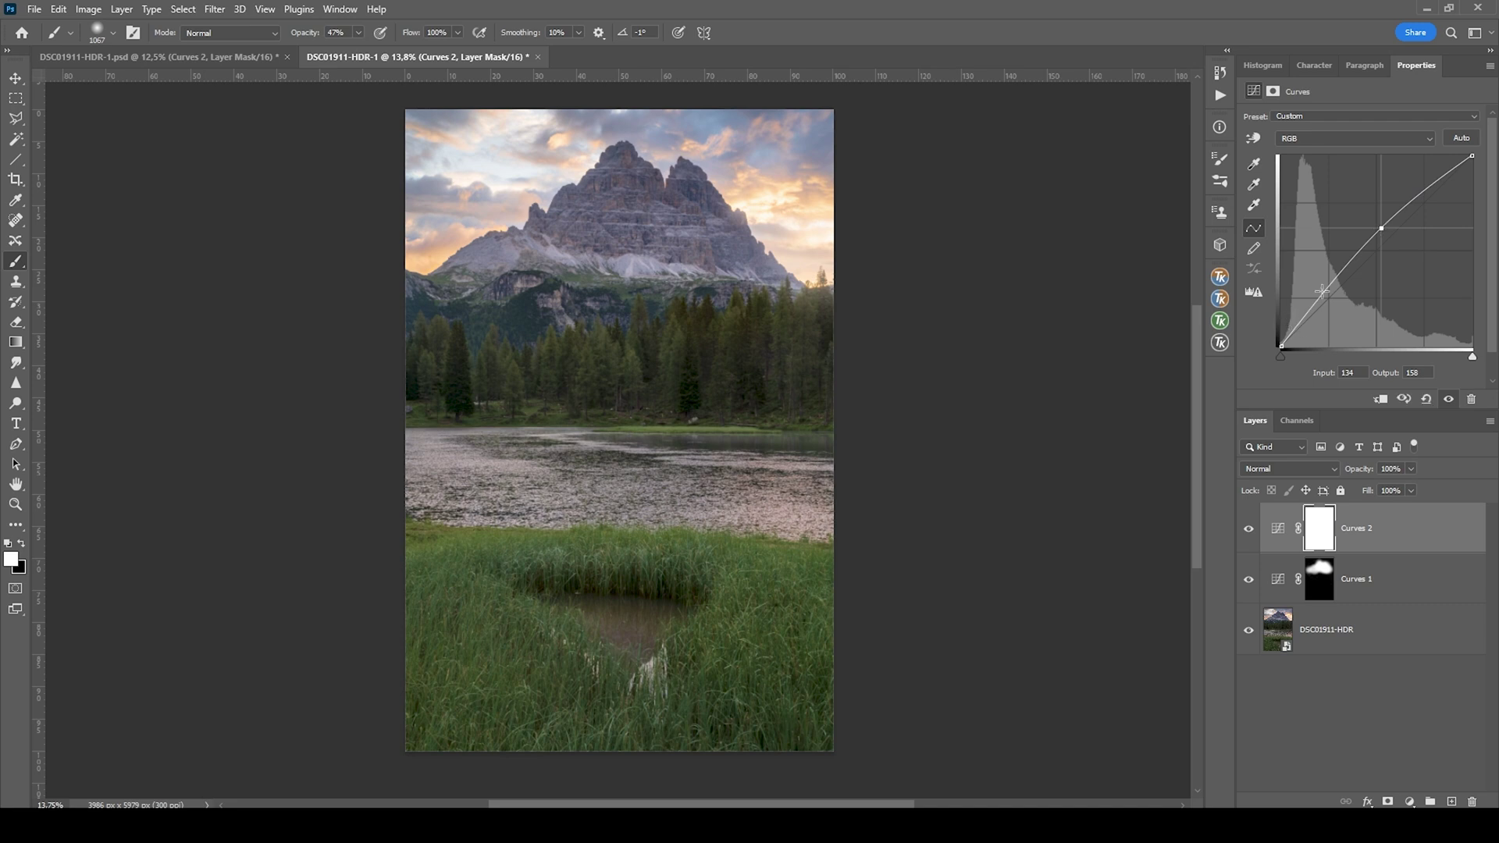
left_click_drag(1320, 294, 1320, 304)
left_click(1249, 530)
left_click(1249, 531)
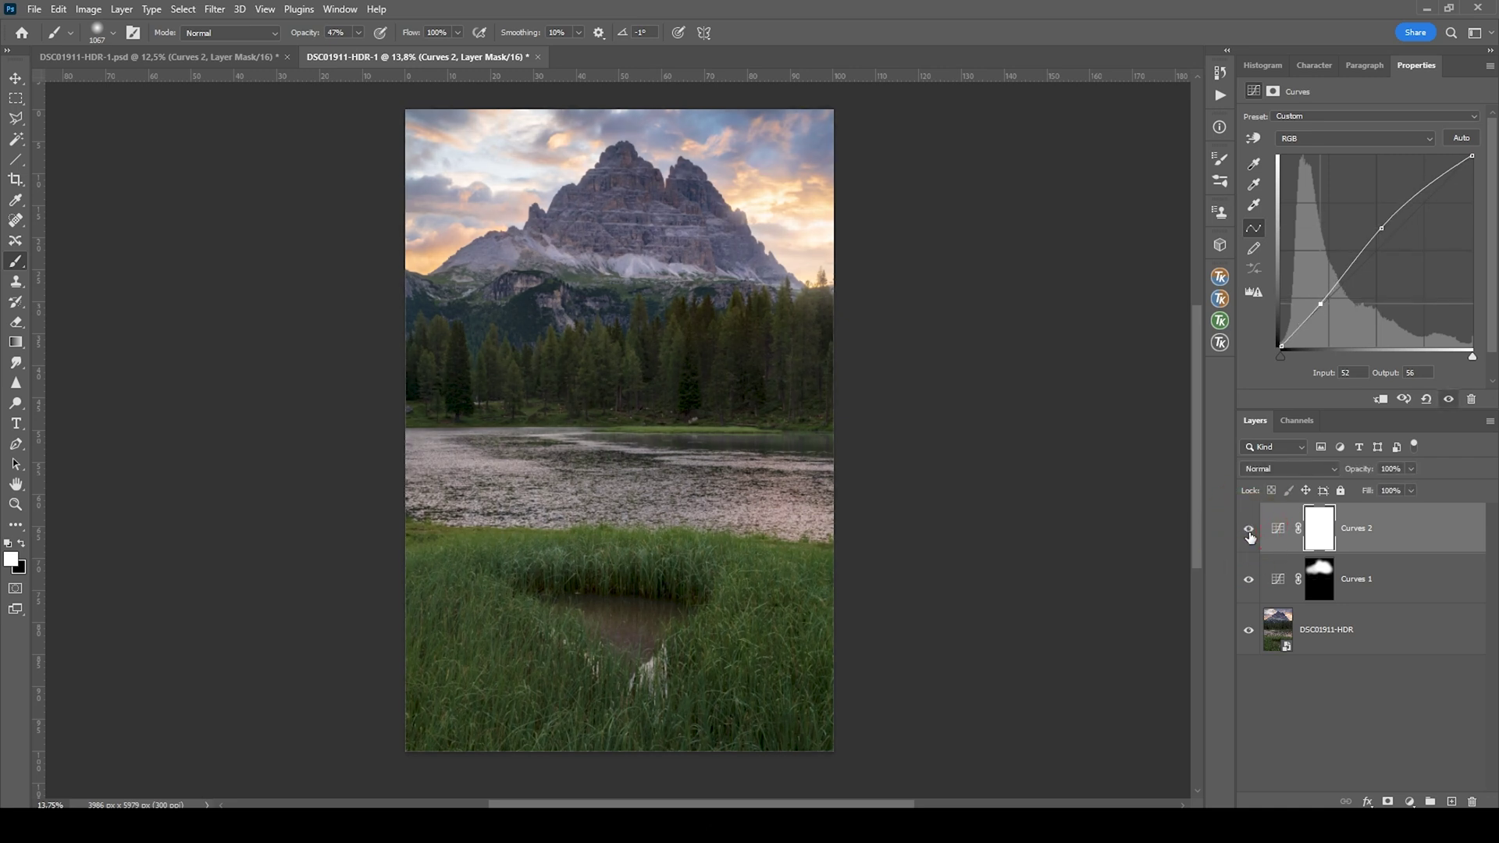
left_click(1249, 532)
left_click(1249, 532)
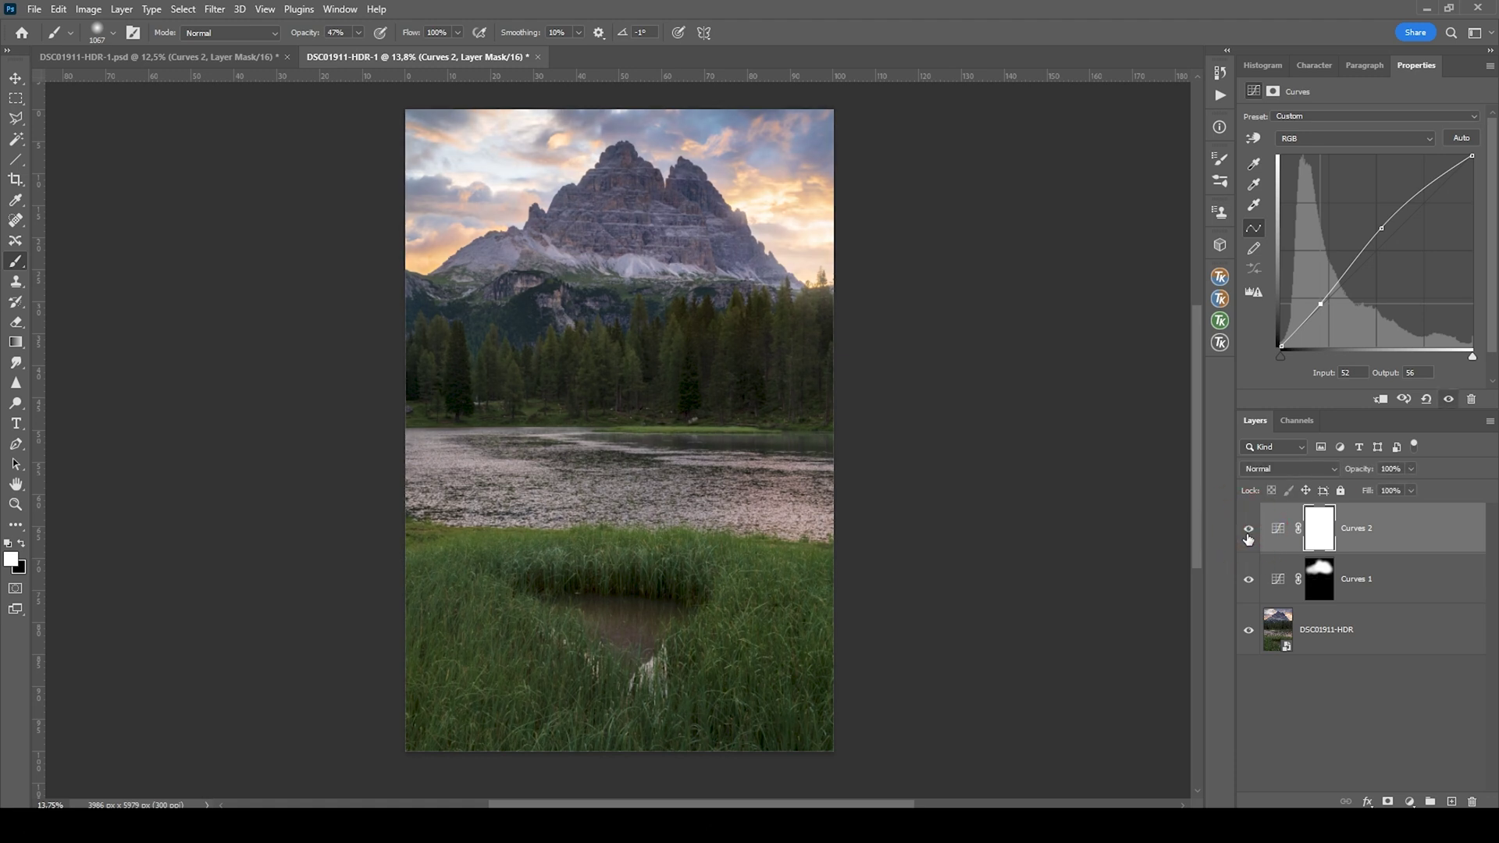
Paint black over the sky and mountain on the Curves 2 layer mask with a large brush at 75% opacity
left_click(1321, 517)
key("x")
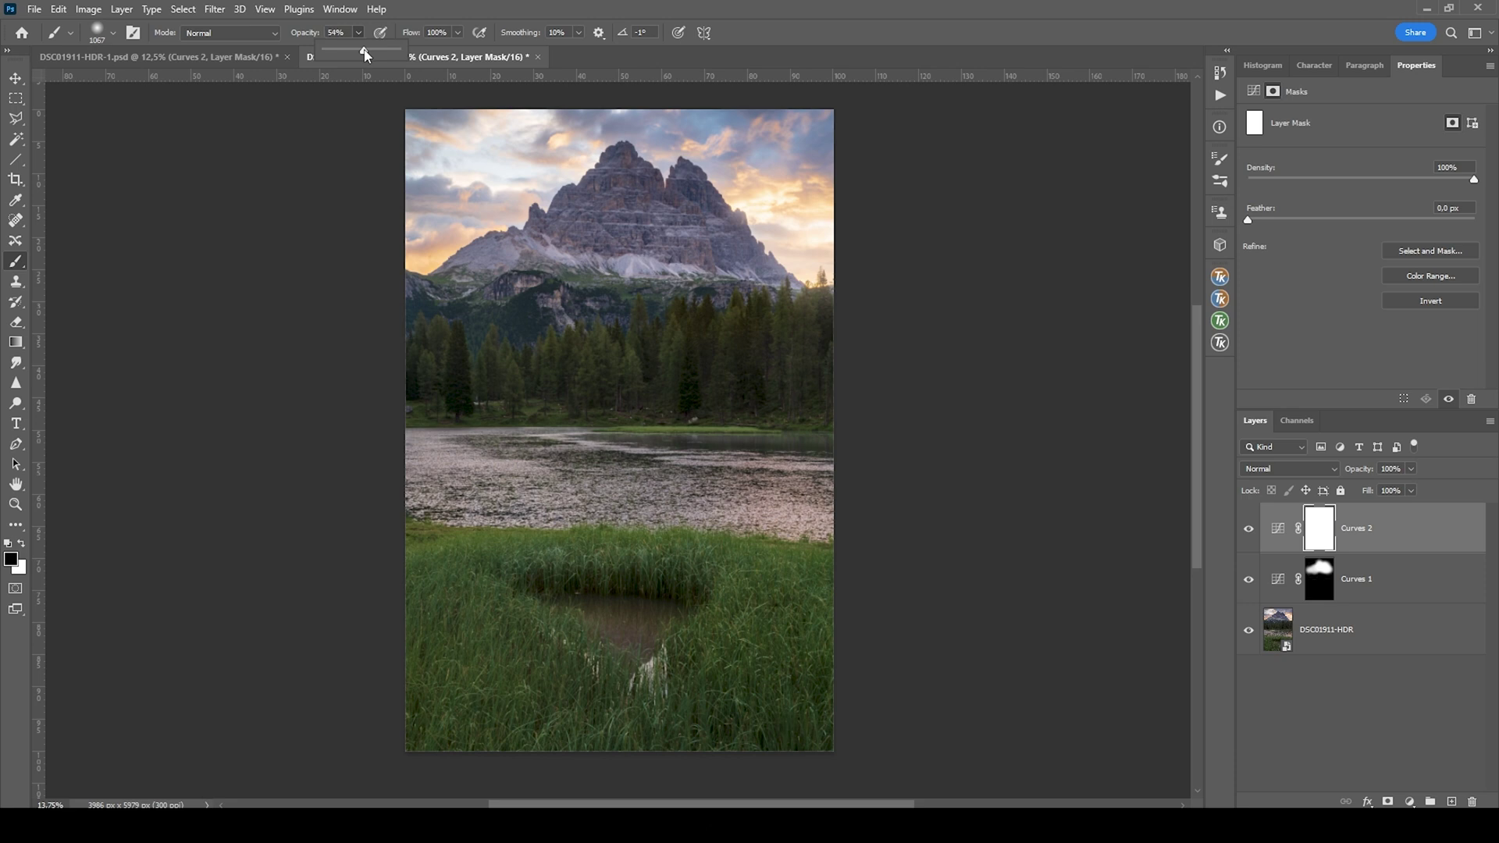
left_click_drag(373, 49, 379, 52)
right_click(563, 311, "alt")
mouse_move(447, 209)
left_mouse_down()
mouse_move(500, 162)
mouse_move(476, 162)
left_mouse_up()
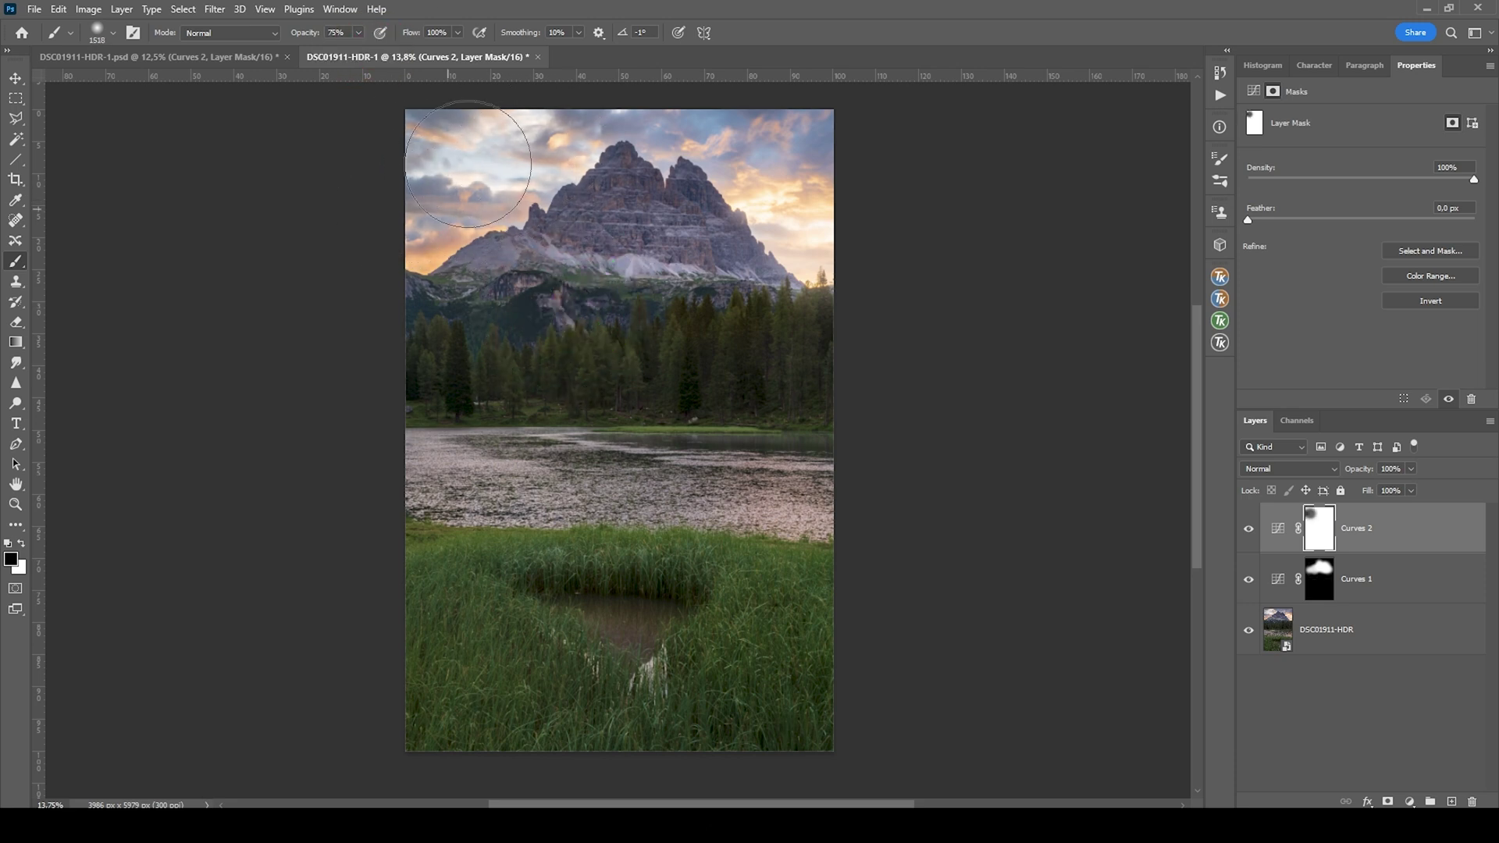
left_click(825, 224)
mouse_move(812, 216)
left_mouse_down()
mouse_move(823, 180)
mouse_move(827, 226)
mouse_move(807, 142)
mouse_move(719, 121)
left_mouse_up()
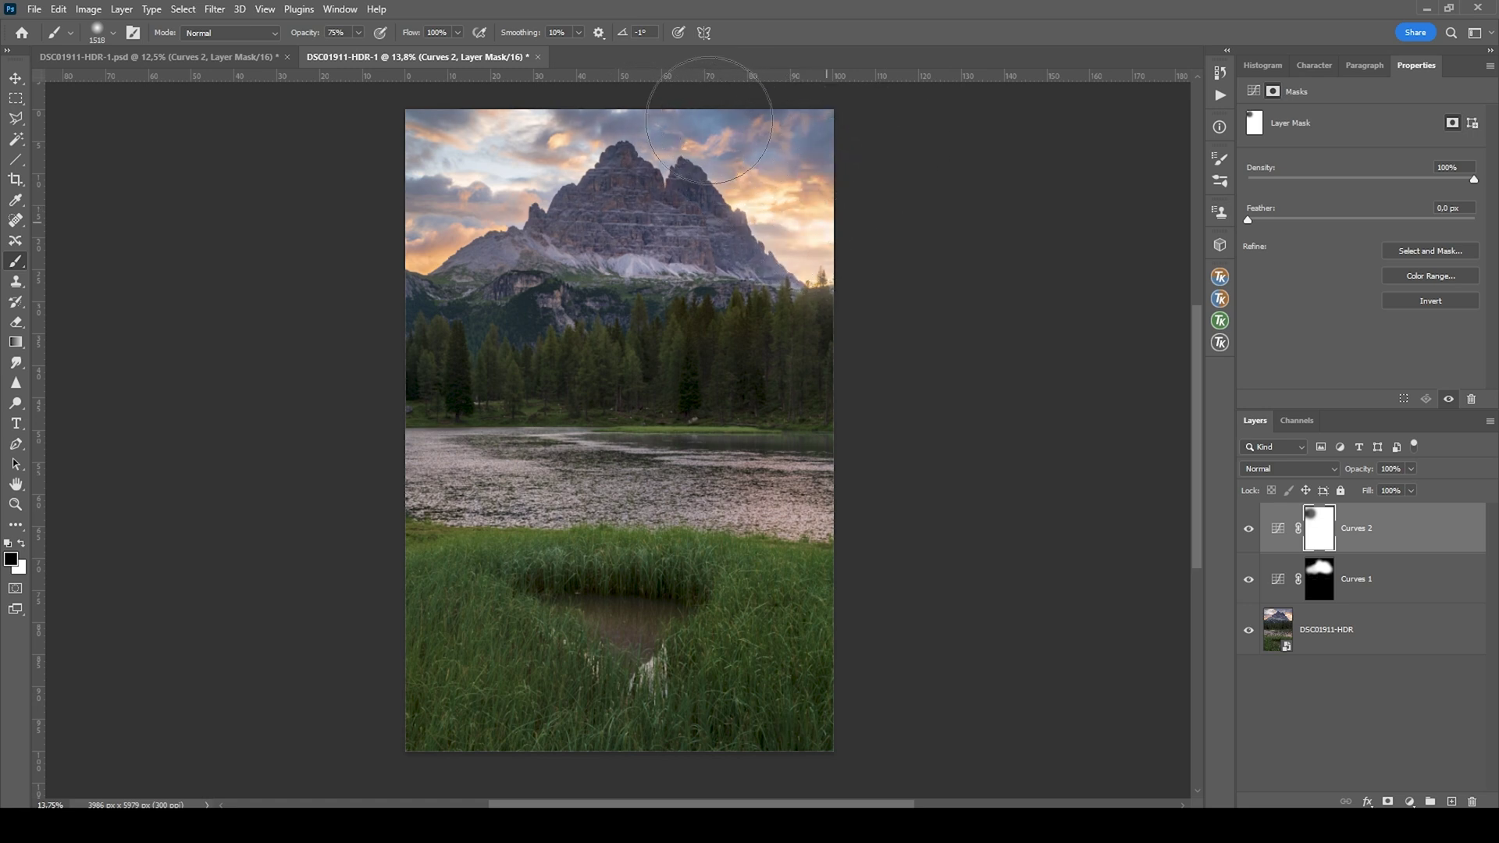
mouse_move(529, 147)
left_mouse_down()
mouse_move(659, 121)
mouse_move(819, 167)
mouse_move(836, 218)
mouse_move(666, 169)
mouse_move(636, 222)
left_mouse_up()
Paint black on the Curves 2 mask over the lower corners of the grass and across the lake
mouse_move(401, 589)
left_mouse_down()
mouse_move(396, 630)
mouse_move(418, 682)
mouse_move(481, 717)
left_mouse_up()
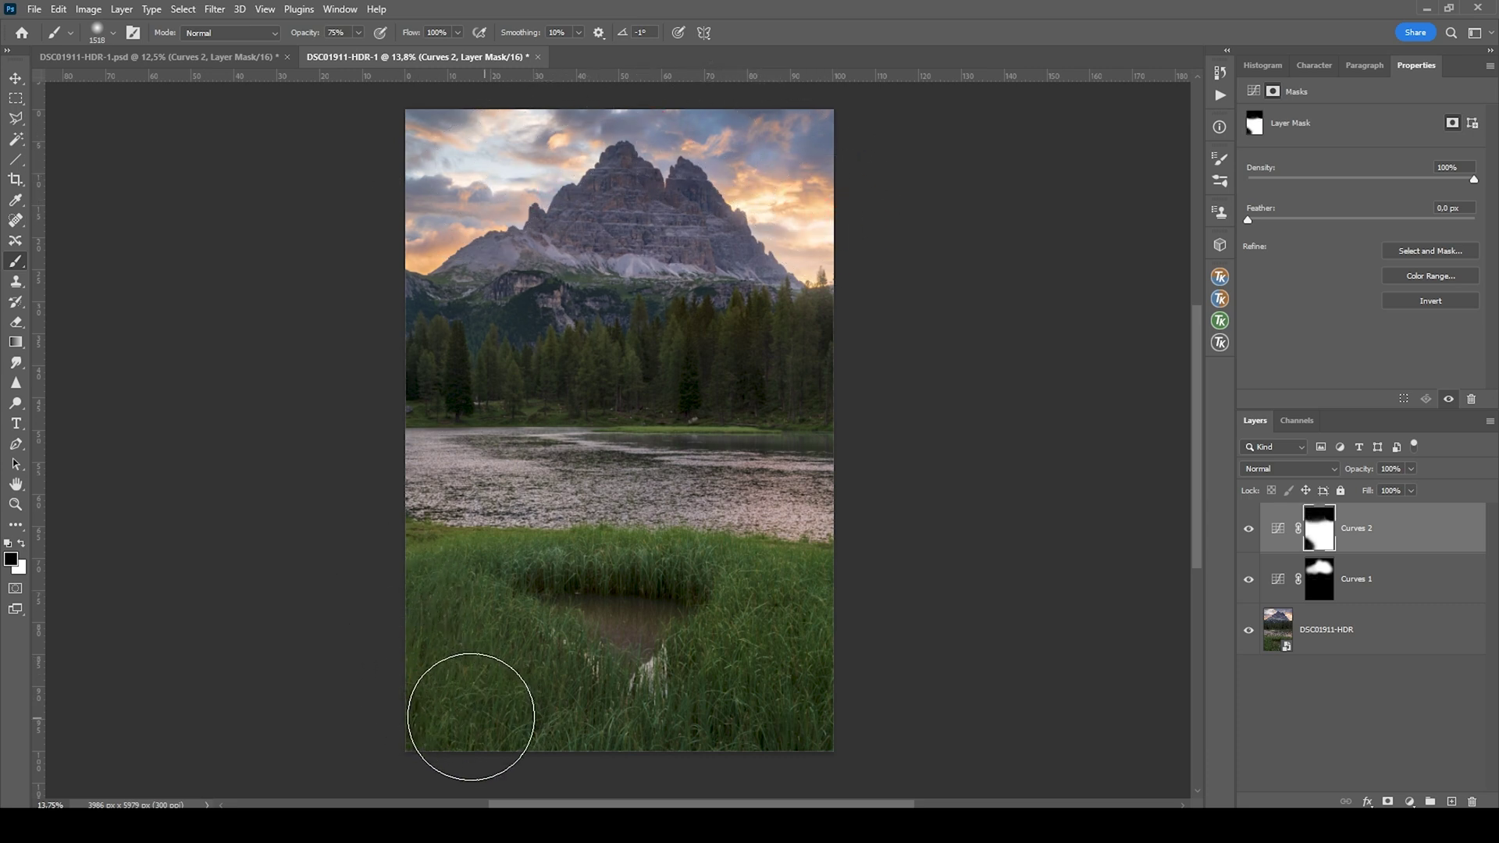
mouse_move(723, 718)
left_mouse_down()
mouse_move(826, 625)
mouse_move(763, 734)
left_mouse_up()
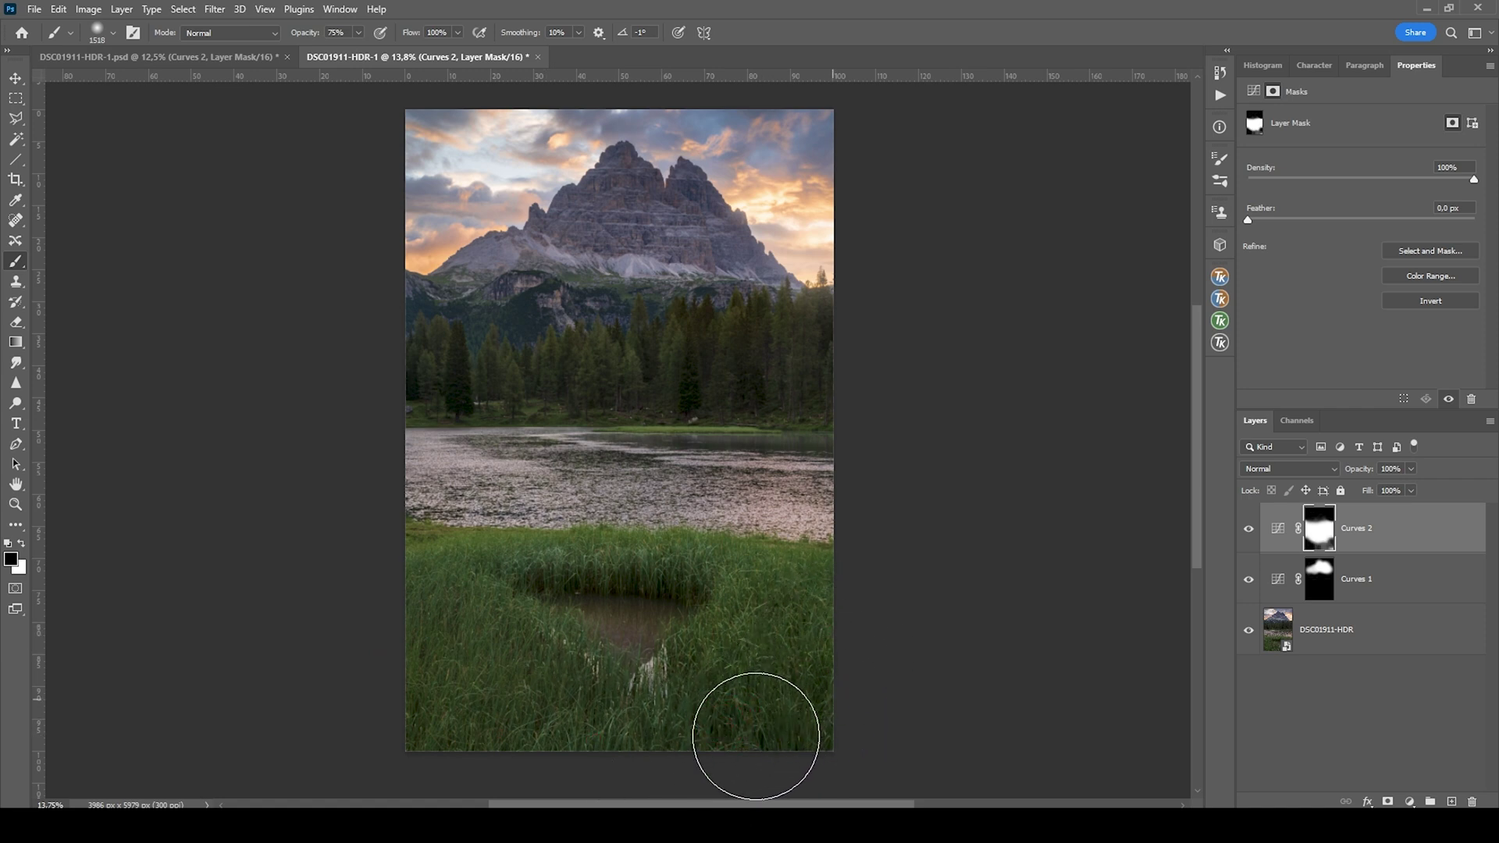
mouse_move(476, 513)
left_mouse_down()
mouse_move(457, 525)
mouse_move(417, 484)
left_mouse_up()
mouse_move(413, 477)
left_mouse_down()
mouse_move(696, 479)
mouse_move(612, 468)
mouse_move(886, 508)
left_mouse_up()
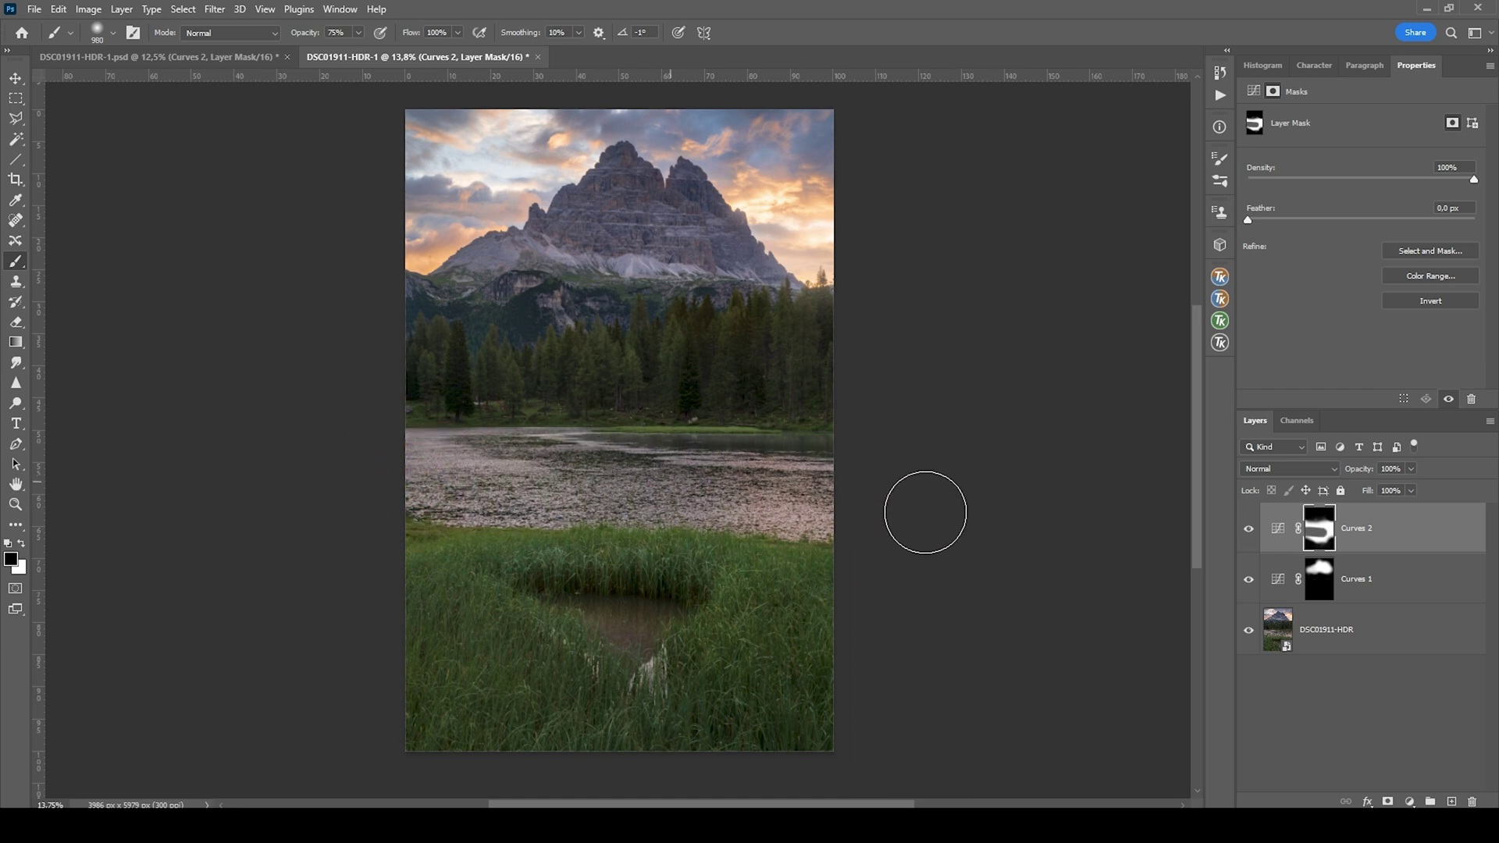
Raise the upper part of the Curves 2 curve, add a deep-shadow point, and compare the photo with and without the layer
left_click(1278, 528)
left_click(1248, 530)
left_click(1249, 529)
key("ctrl+minus")
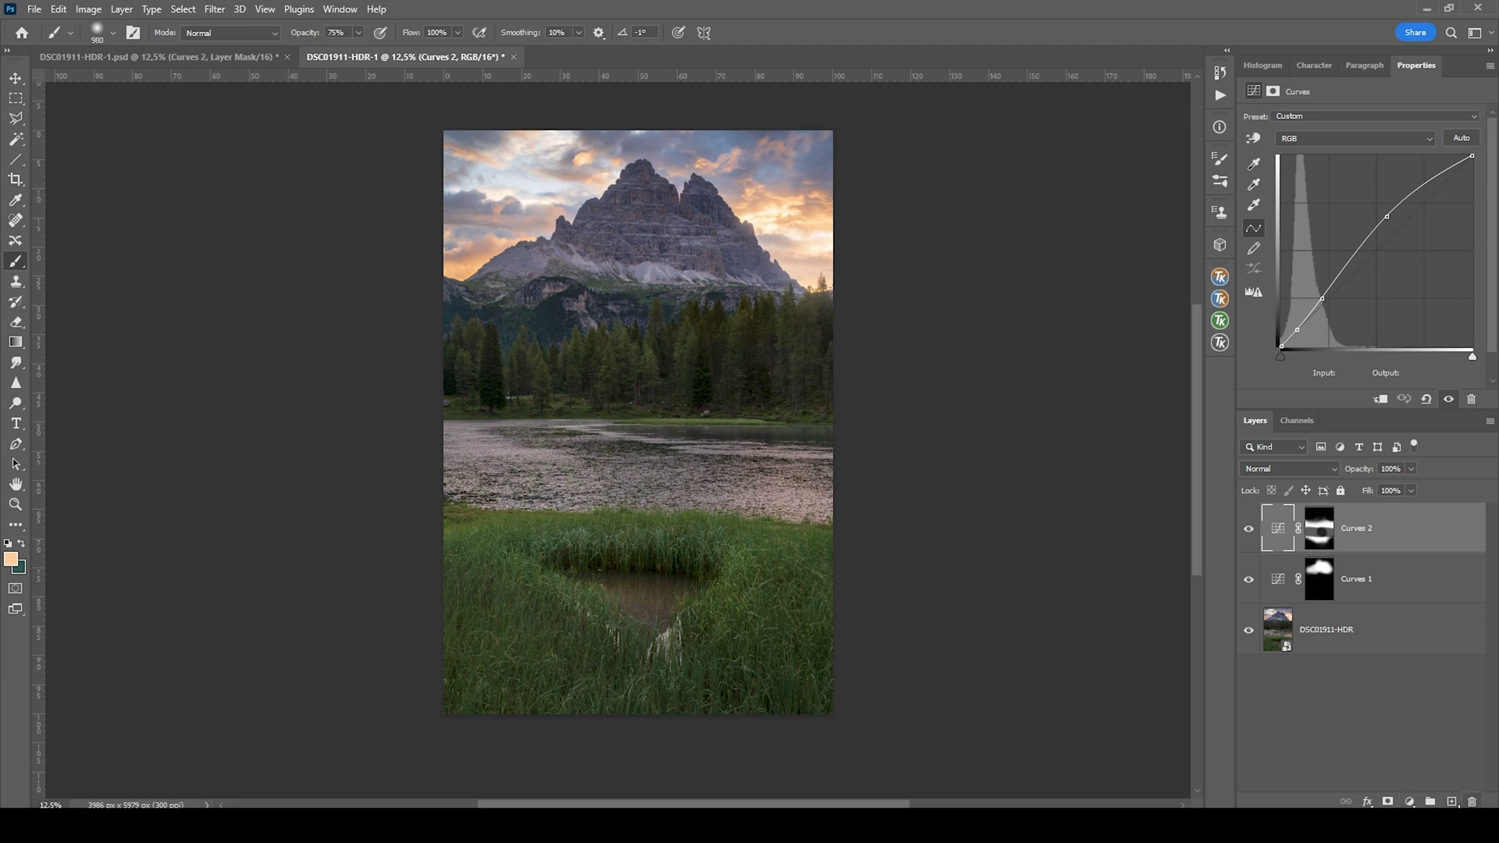
Add a new layer in Hard Light mode and confirm the warm foreground colour f2cb97
left_click(1451, 802)
left_click(1290, 468)
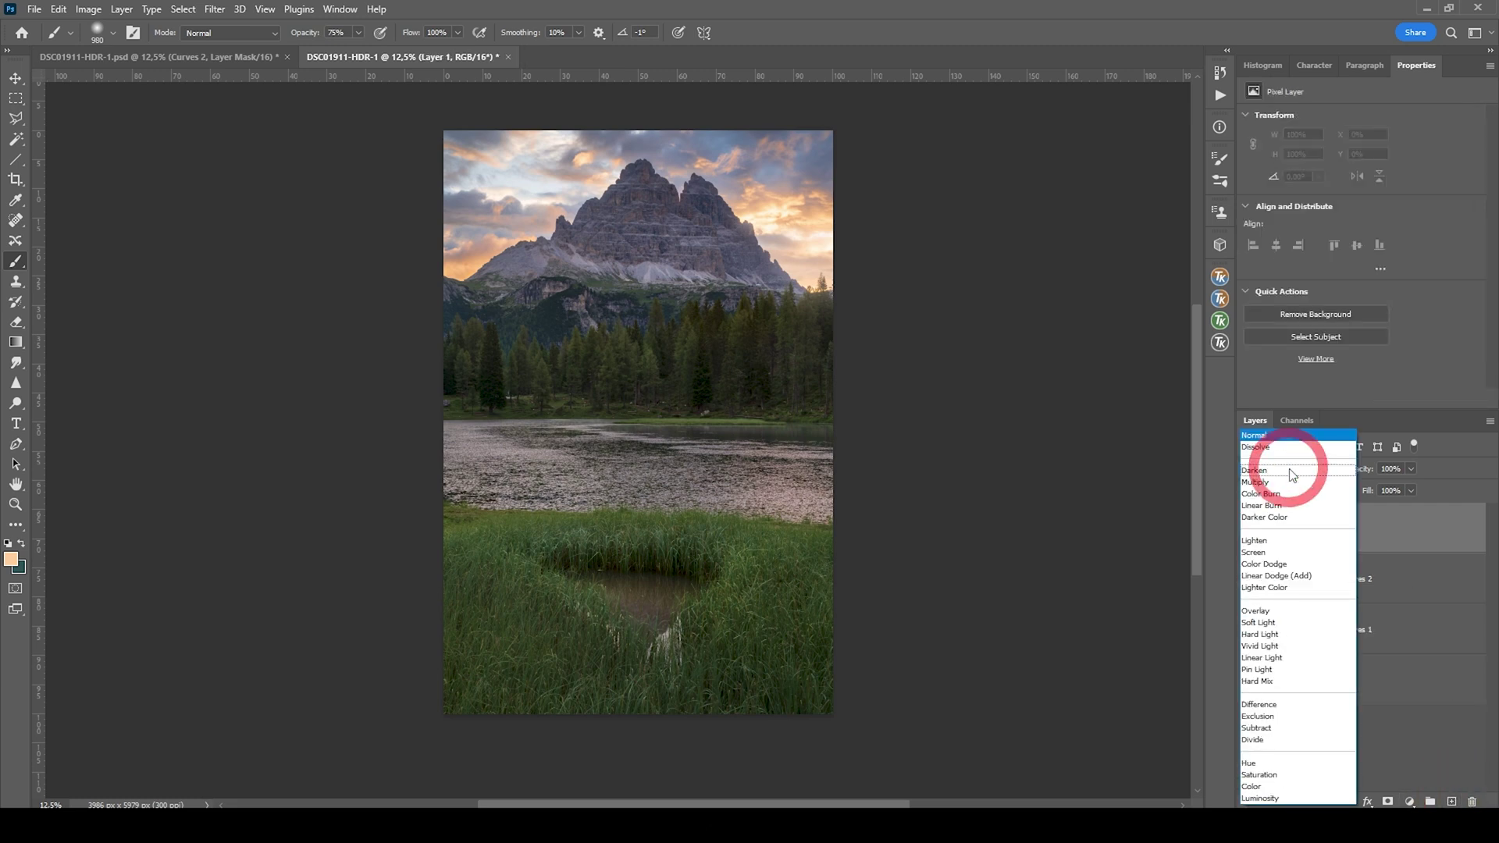
left_click(1273, 634)
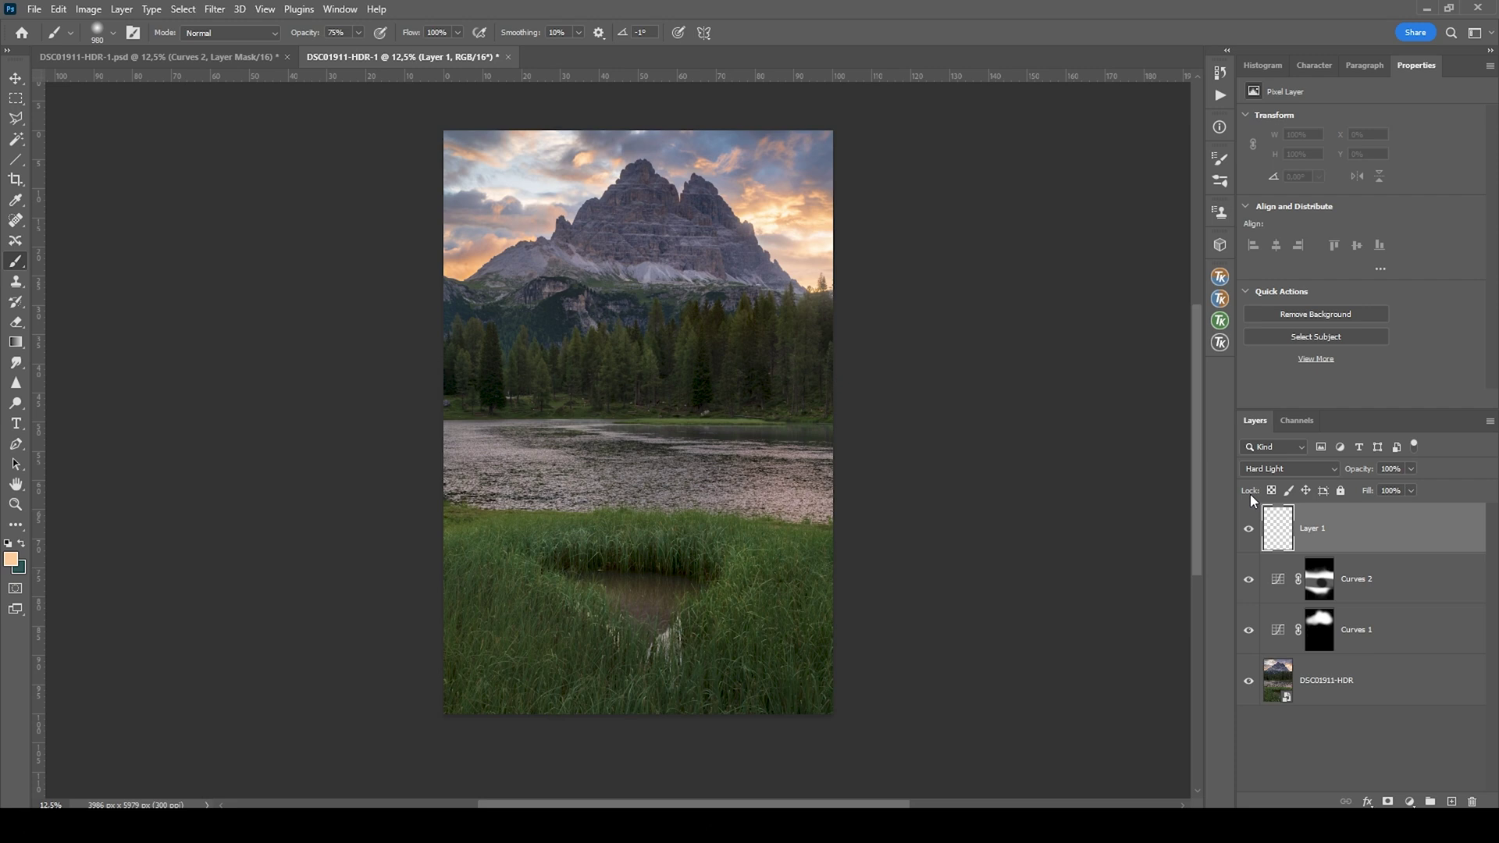
left_click(1273, 533)
left_click(10, 558)
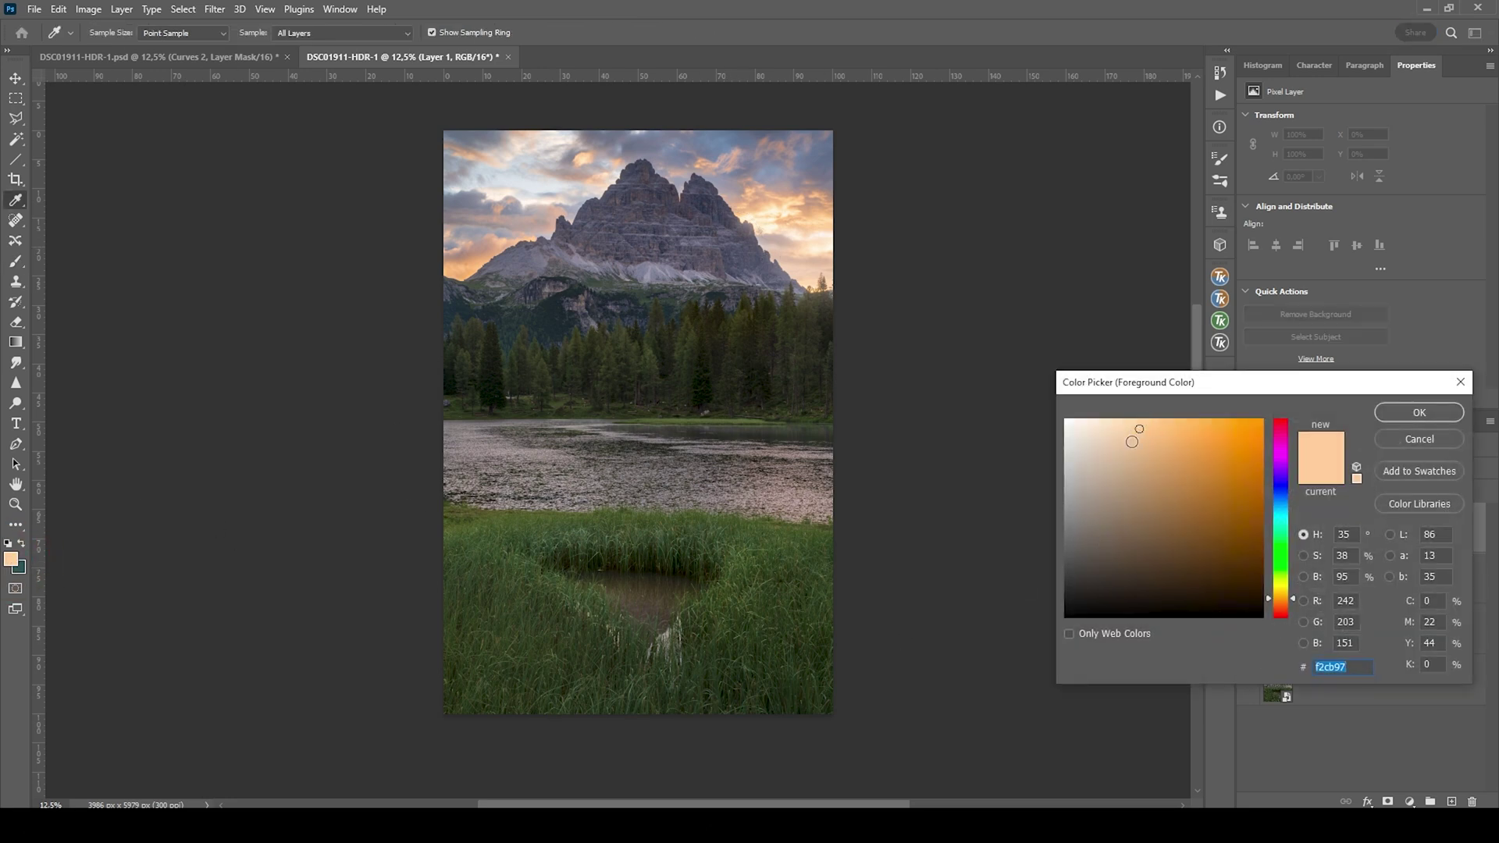
left_click(1406, 410)
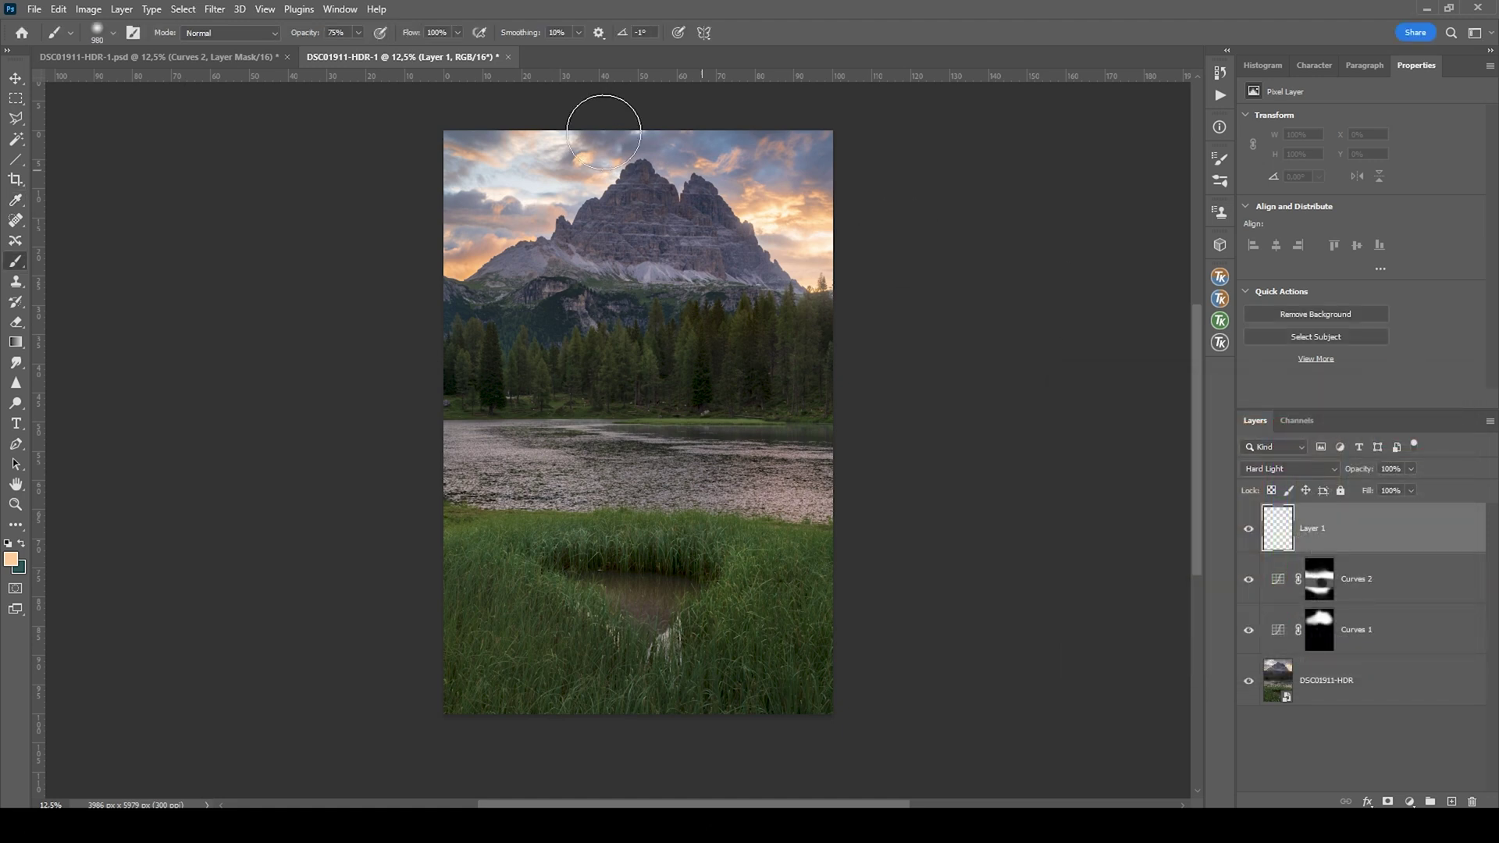
Set the brush opacity to 13% and paint the warm colour along the mountain's right slope with a small soft brush
left_click(357, 32)
left_click(529, 8)
right_click(802, 273, "alt")
right_click(751, 255, "alt")
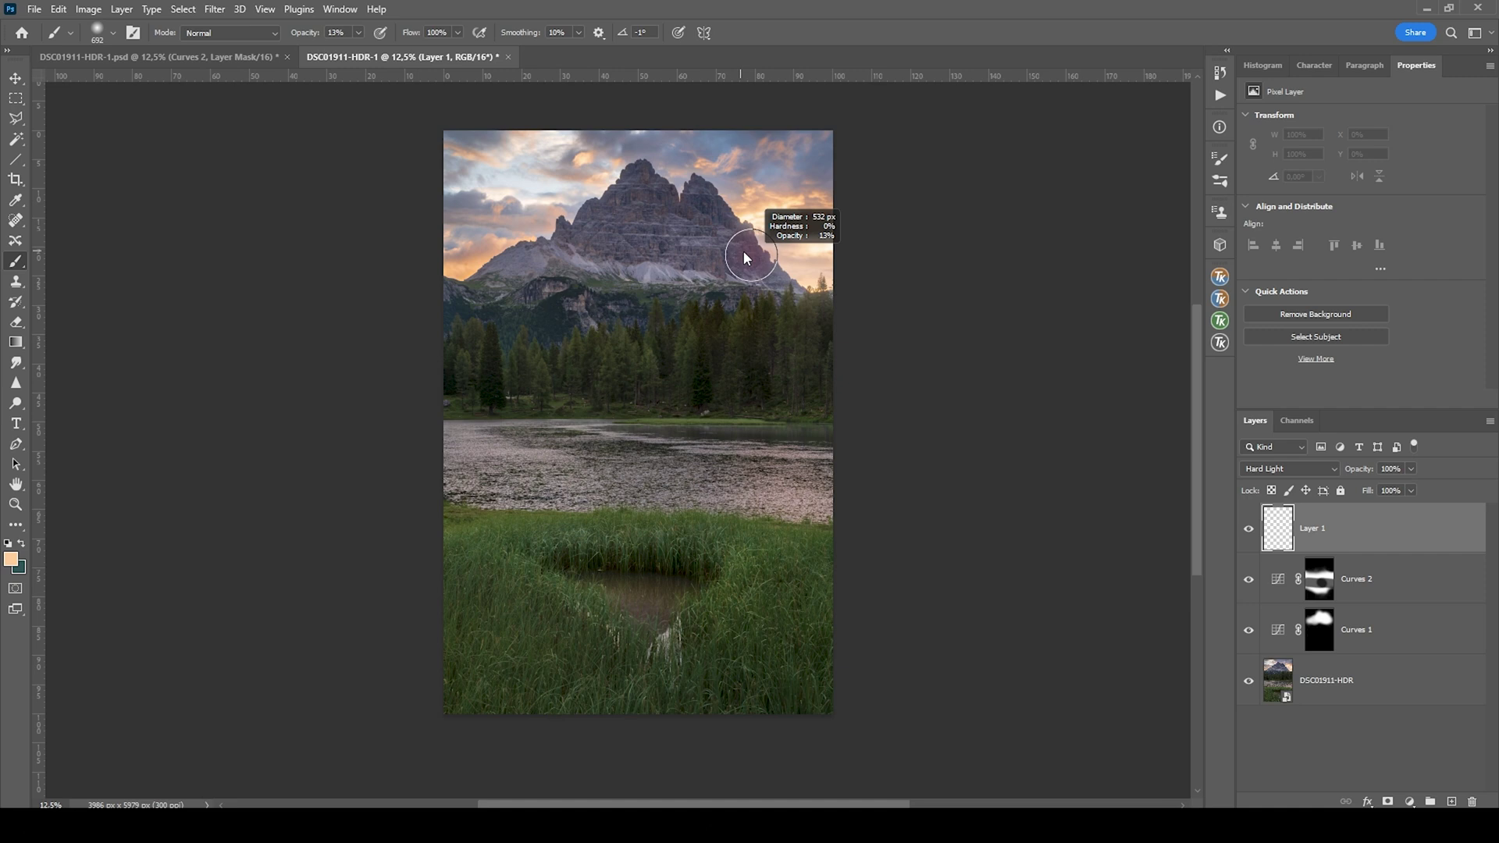
left_click(796, 283)
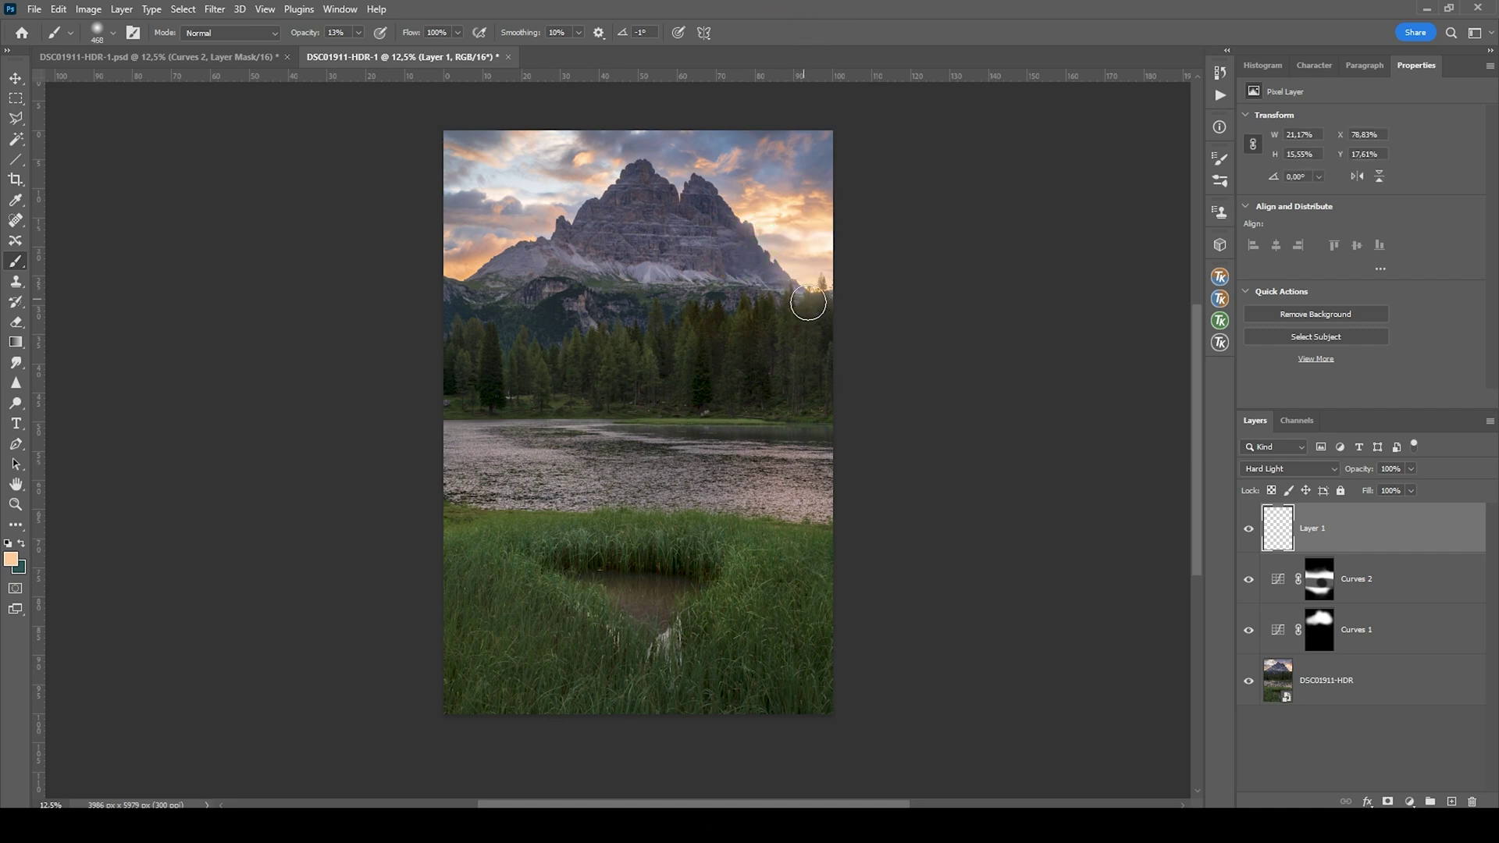
left_click(783, 262)
left_click(772, 249)
Build up the warm glow around the sun at the right horizon and brush it into the sky at the photo's left edge
mouse_move(835, 285)
left_mouse_down()
mouse_move(746, 211)
mouse_move(781, 246)
mouse_move(784, 218)
mouse_move(802, 257)
mouse_move(831, 253)
mouse_move(824, 279)
left_mouse_up()
left_click(823, 281)
left_click(819, 268)
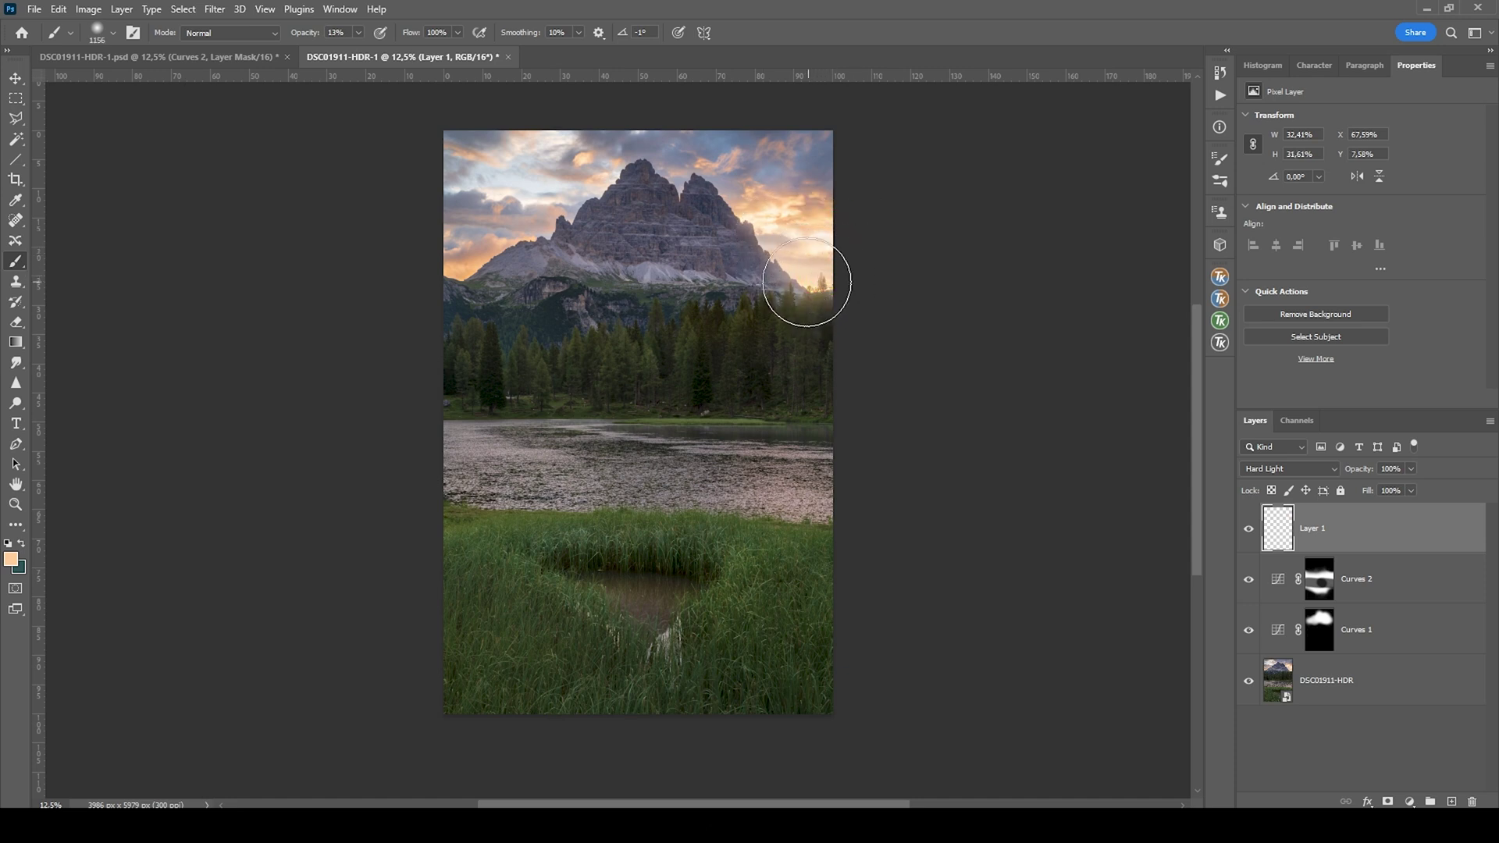
left_click_drag(803, 260, 784, 263)
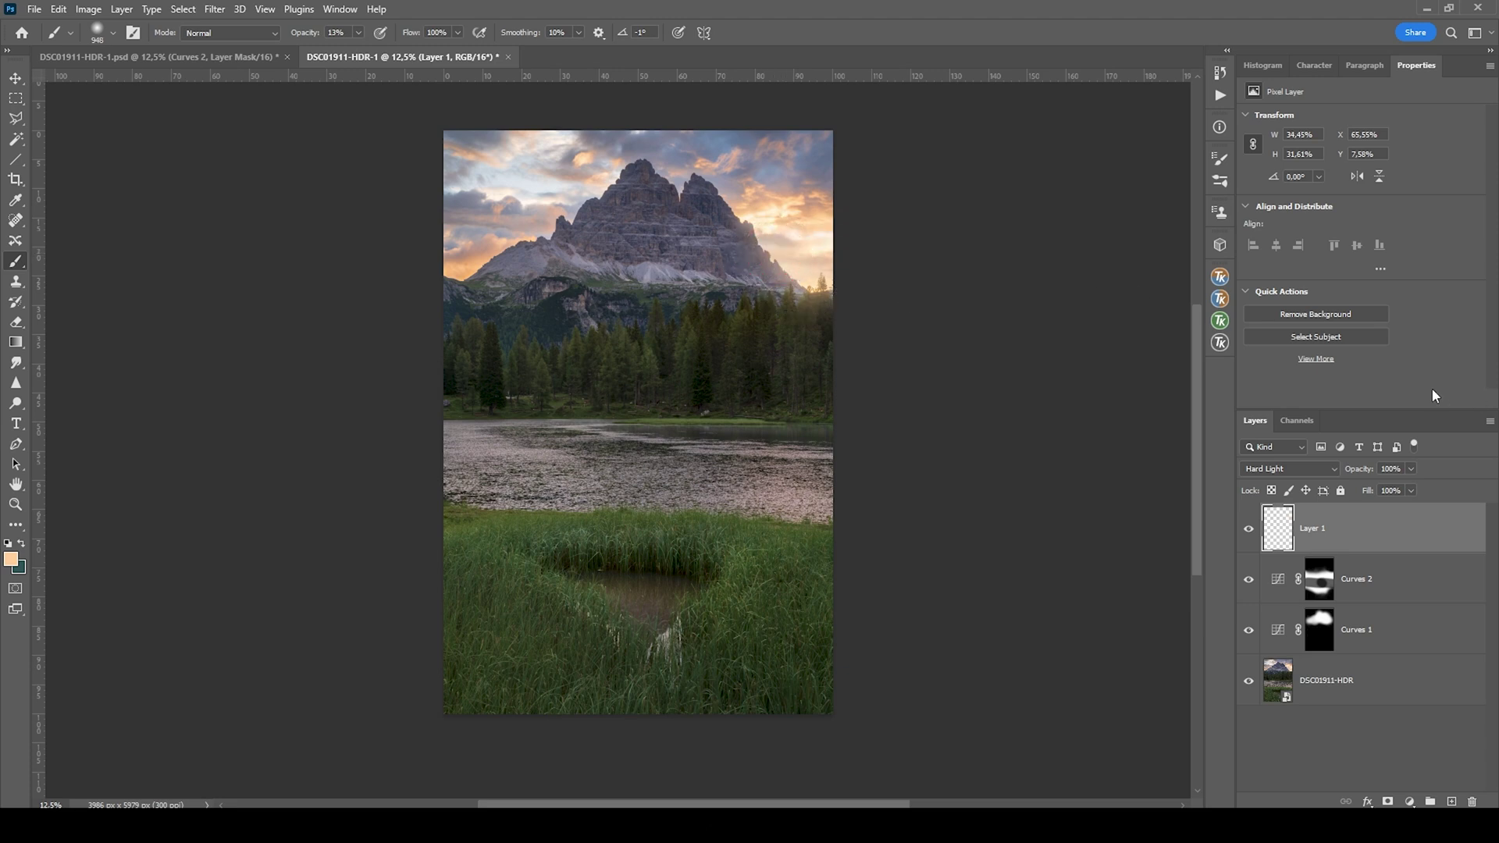
mouse_move(435, 271)
left_mouse_down()
mouse_move(426, 260)
mouse_move(481, 257)
left_mouse_up()
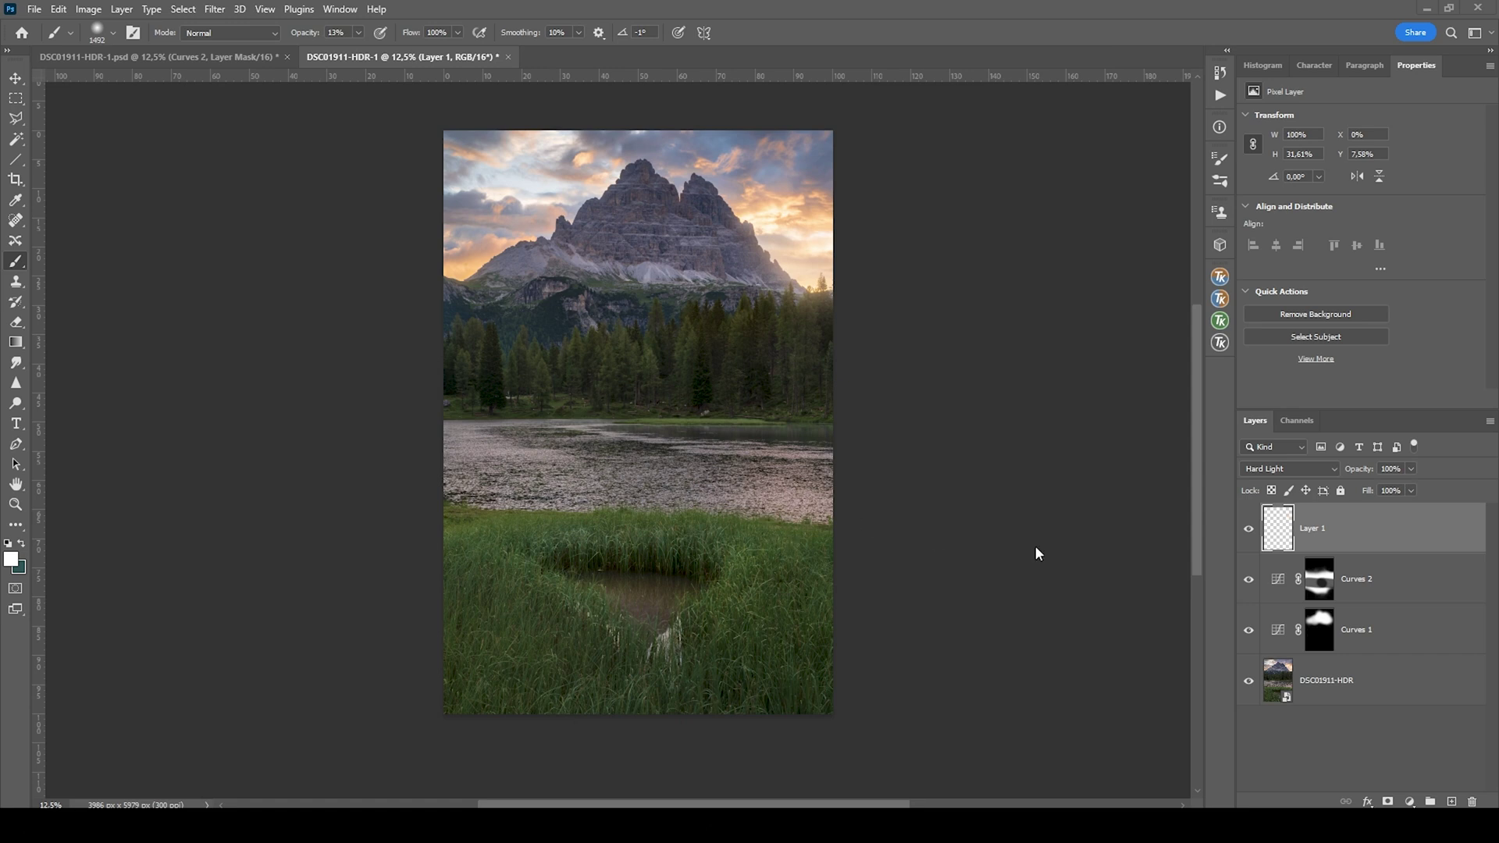
Add a new layer in Overlay mode and paint white at 13% brush opacity over the grass around the pond
left_click(1450, 802)
left_click(1289, 469)
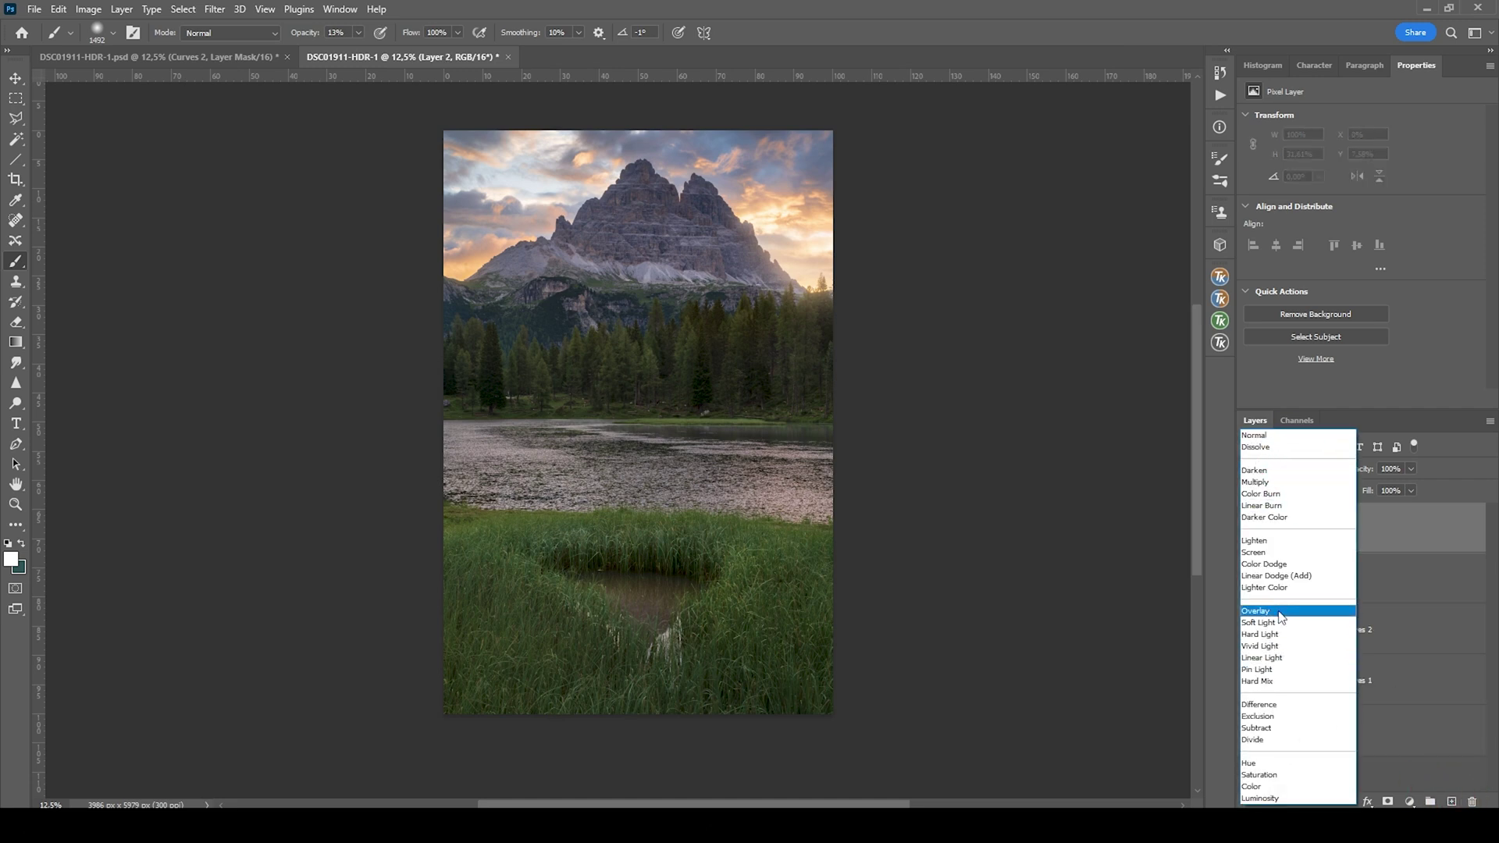
left_click(1279, 611)
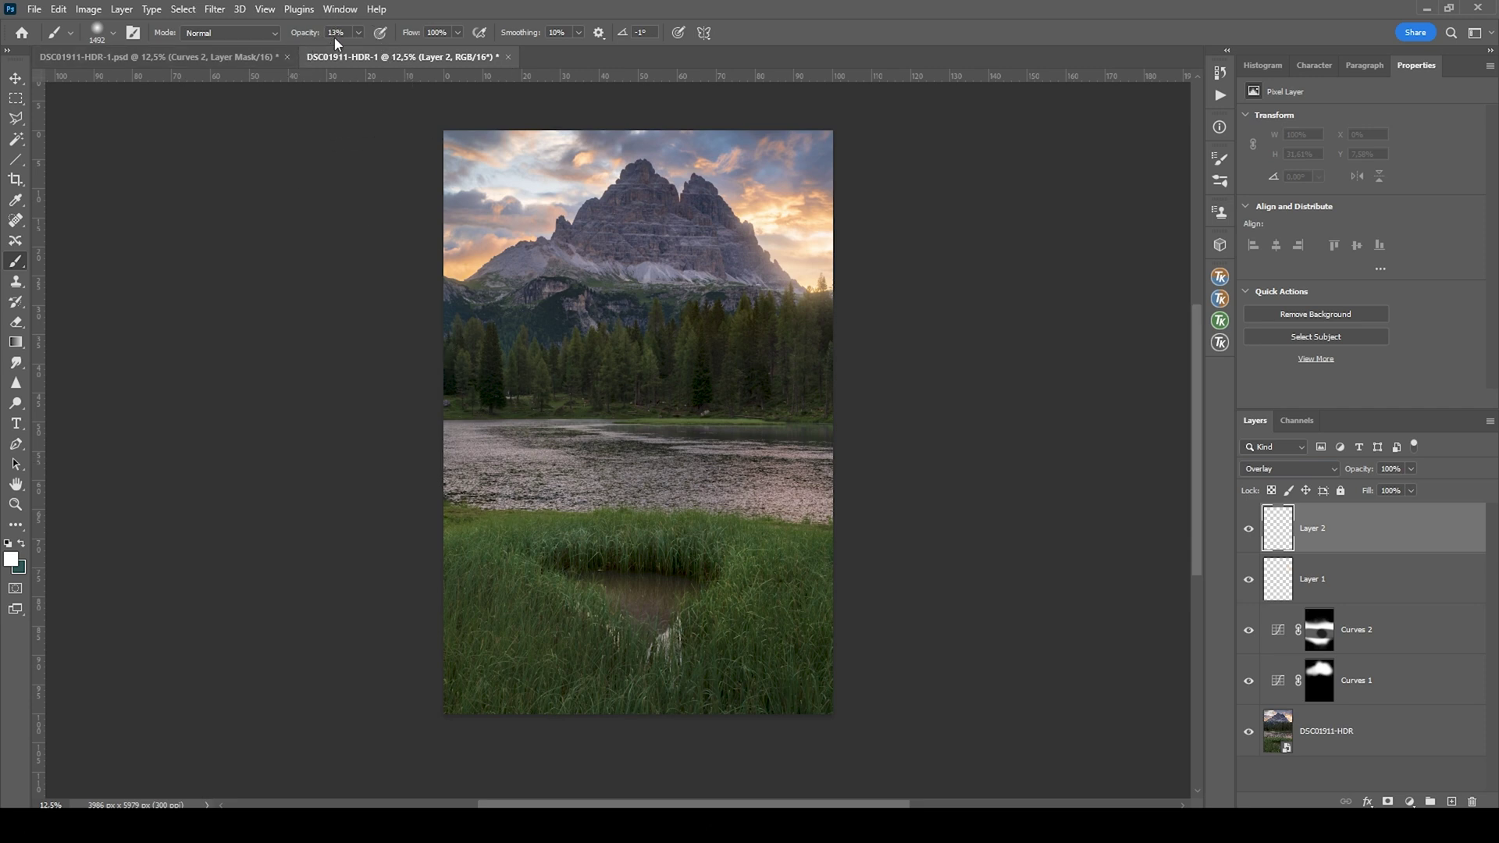
right_click(528, 579, "alt")
left_click(553, 569)
right_click(648, 588, "alt")
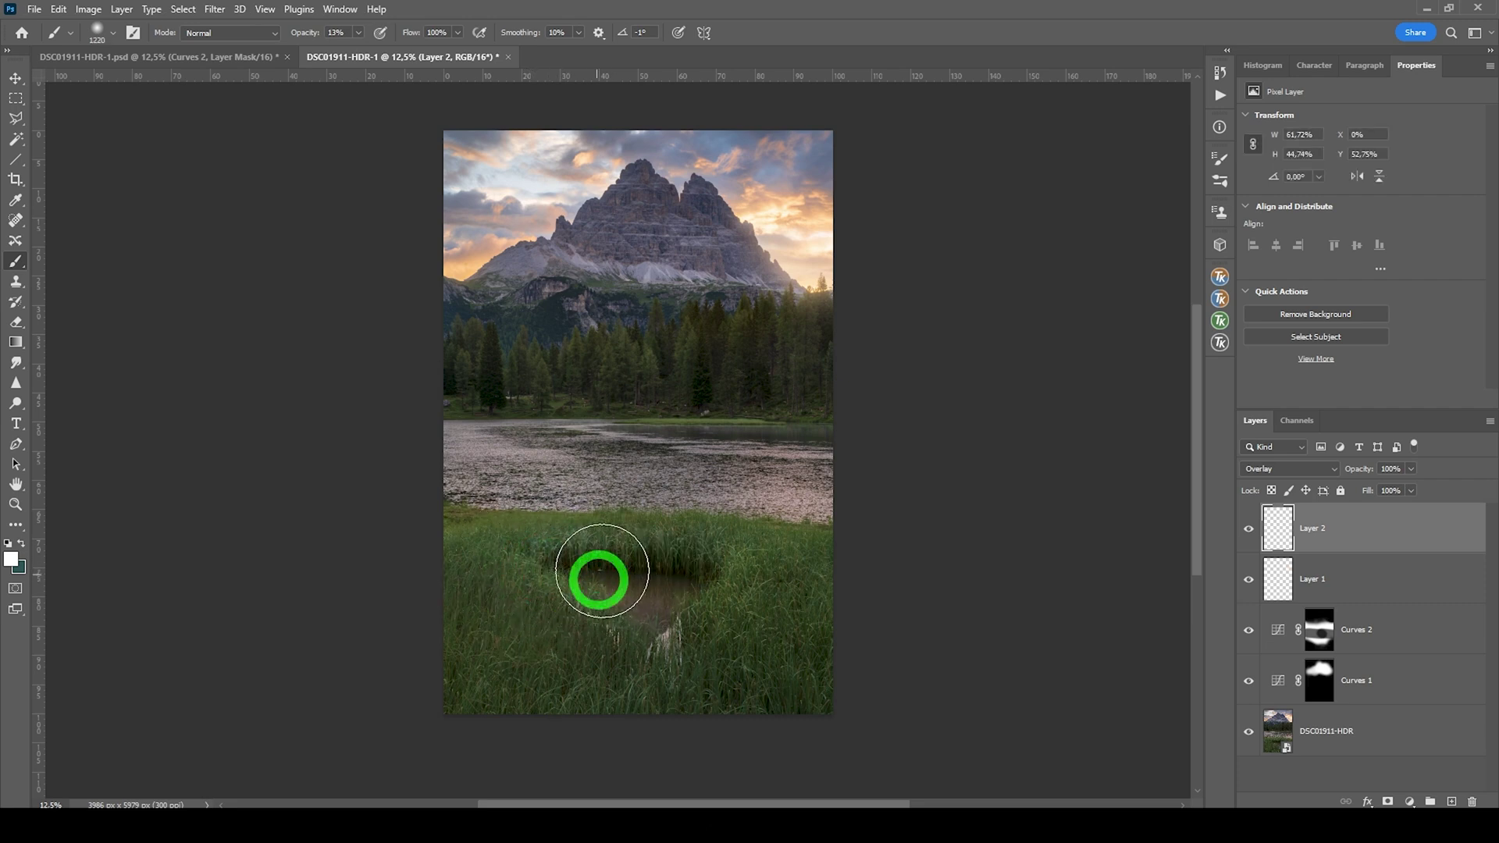
left_click(632, 629)
left_click(678, 616)
mouse_move(678, 616)
left_mouse_down()
mouse_move(771, 603)
mouse_move(742, 572)
mouse_move(782, 619)
mouse_move(714, 626)
mouse_move(654, 534)
mouse_move(699, 533)
mouse_move(631, 523)
mouse_move(753, 559)
left_mouse_up()
Change the foreground colour to black and lower the brush opacity to 8%
left_click(11, 559)
left_click_drag(1144, 552, 970, 650)
left_click(1444, 410)
right_click(586, 414, "alt")
left_click_drag(587, 421, 578, 413)
left_click(358, 32)
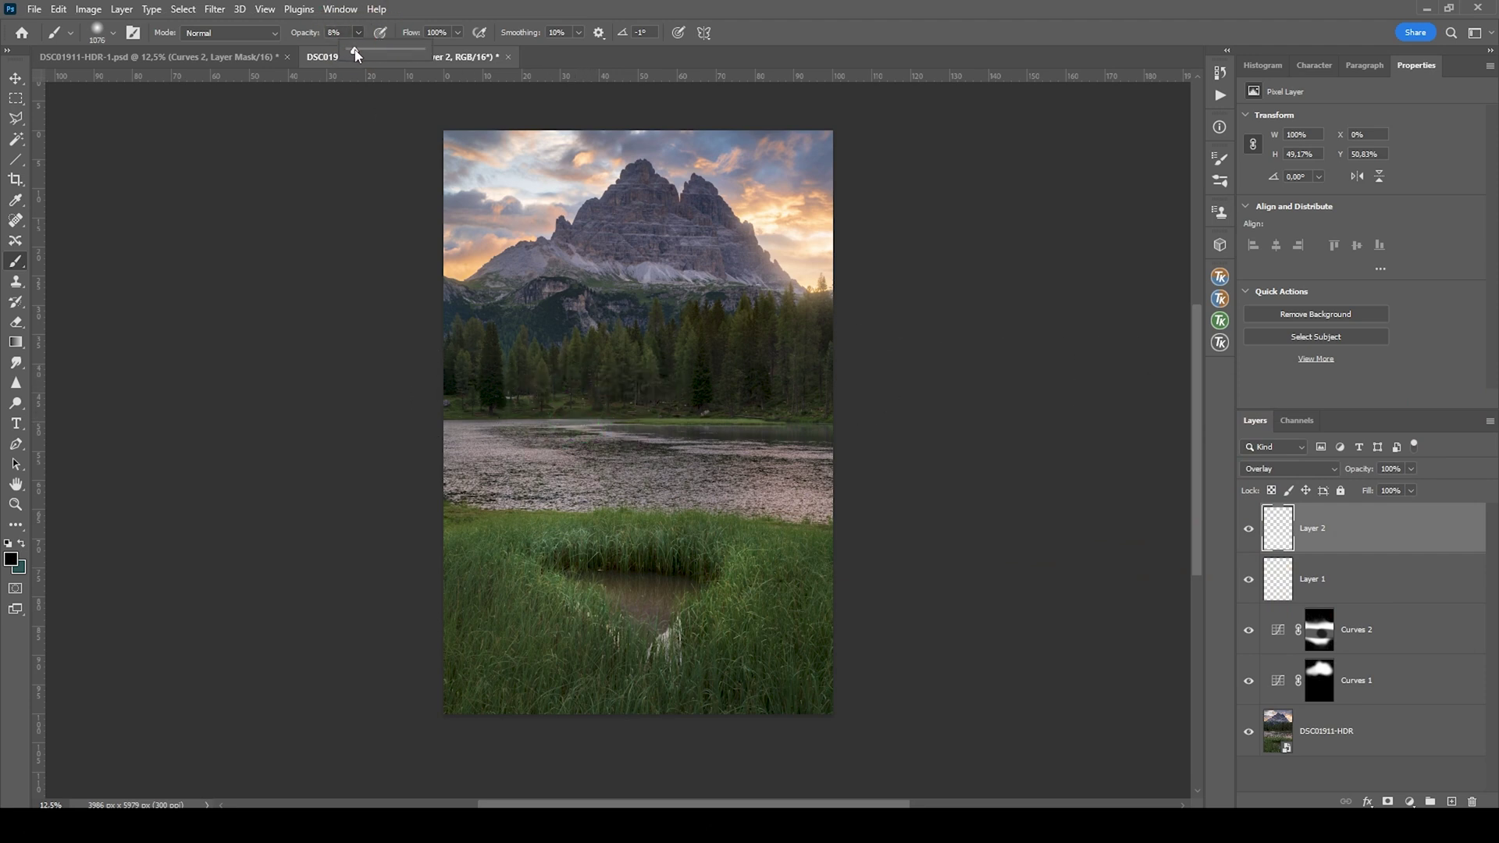
left_click(357, 32)
Paint black on the Overlay layer over the far shore, the grass corners, the left edge and the upper sky
left_click_drag(546, 409, 557, 413)
mouse_move(415, 648)
left_mouse_down()
mouse_move(432, 655)
mouse_move(424, 699)
mouse_move(523, 733)
mouse_move(640, 744)
left_mouse_up()
left_click(759, 722)
left_click(422, 546)
left_click(403, 516)
left_click(416, 633)
mouse_move(483, 138)
left_mouse_down()
mouse_move(441, 128)
mouse_move(786, 92)
left_mouse_up()
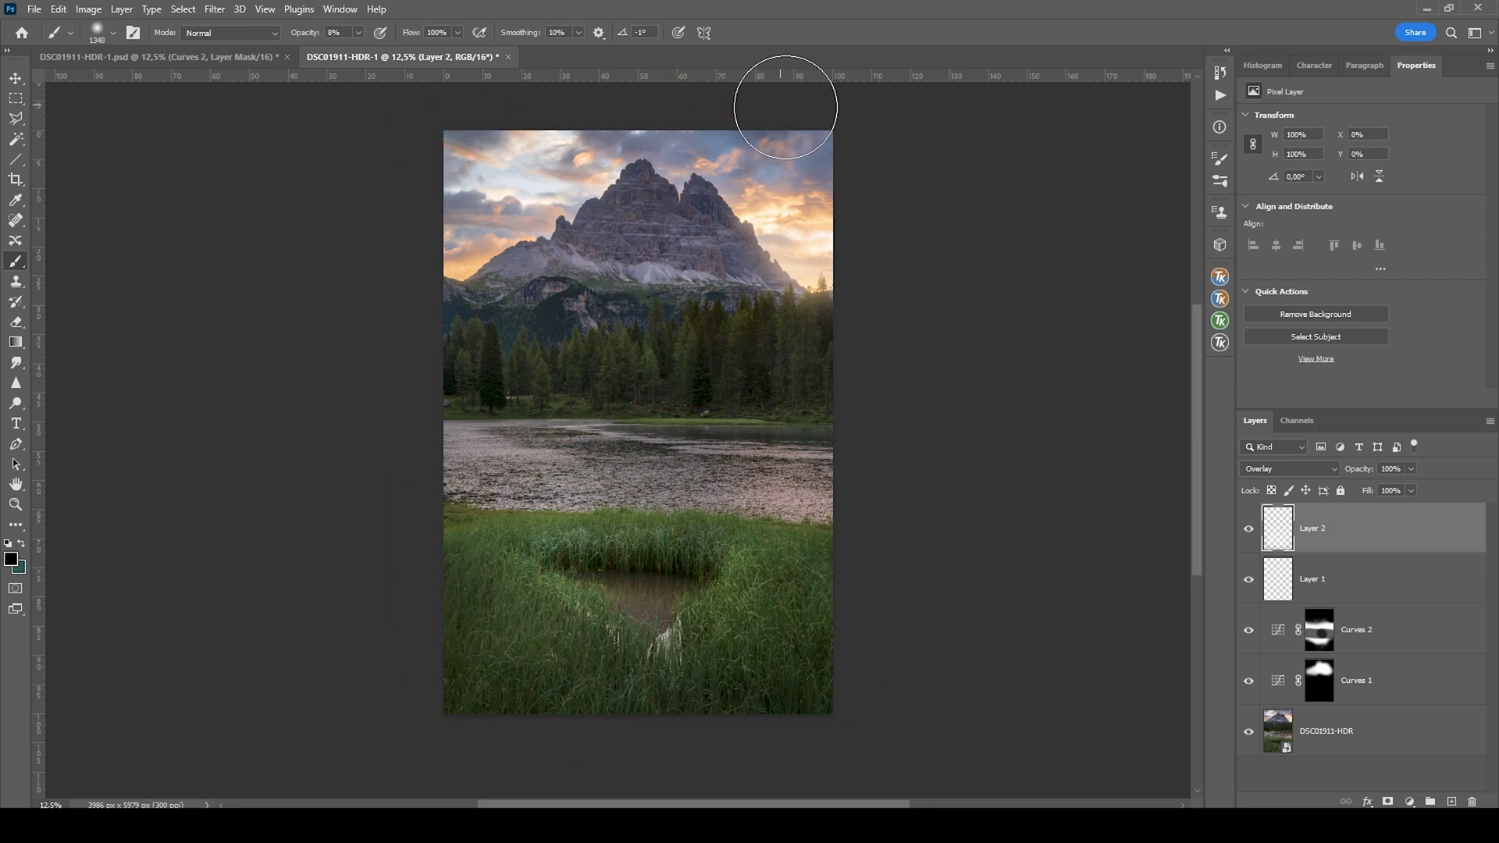
left_click(819, 133)
left_click(777, 117)
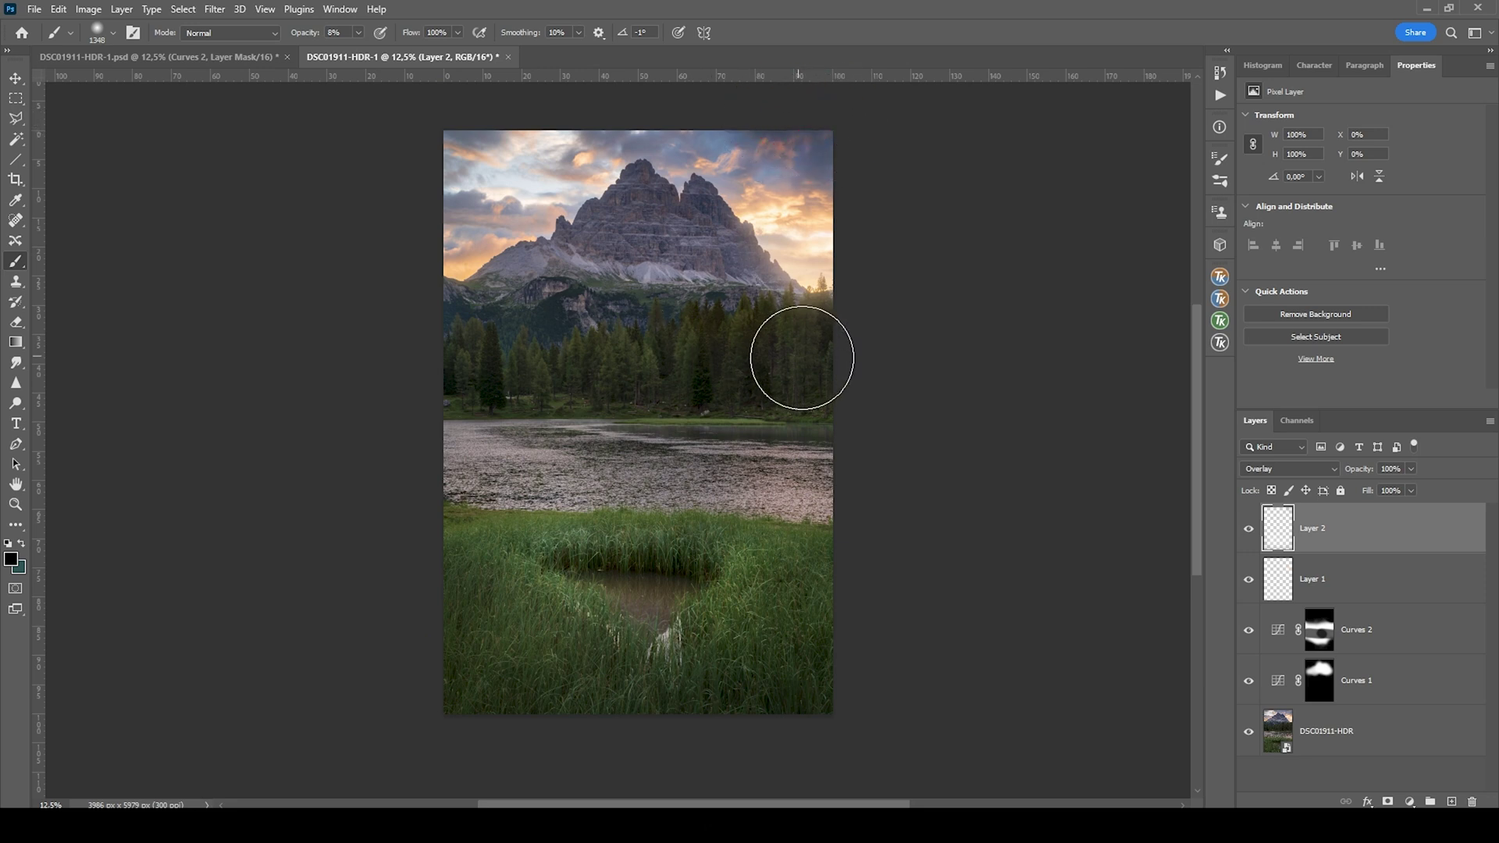
Paint black over the mountain face with a slightly smaller brush and compare the photo with and without the Overlay layer
right_click(604, 261, "alt")
left_click(649, 205)
left_click(679, 229)
mouse_move(679, 229)
left_mouse_down()
mouse_move(706, 237)
mouse_move(616, 201)
mouse_move(552, 251)
mouse_move(669, 229)
left_mouse_up()
left_click(1249, 531)
left_click(1249, 530)
left_click(1249, 530)
left_click(1248, 531)
left_click(1248, 532)
left_click(1248, 532)
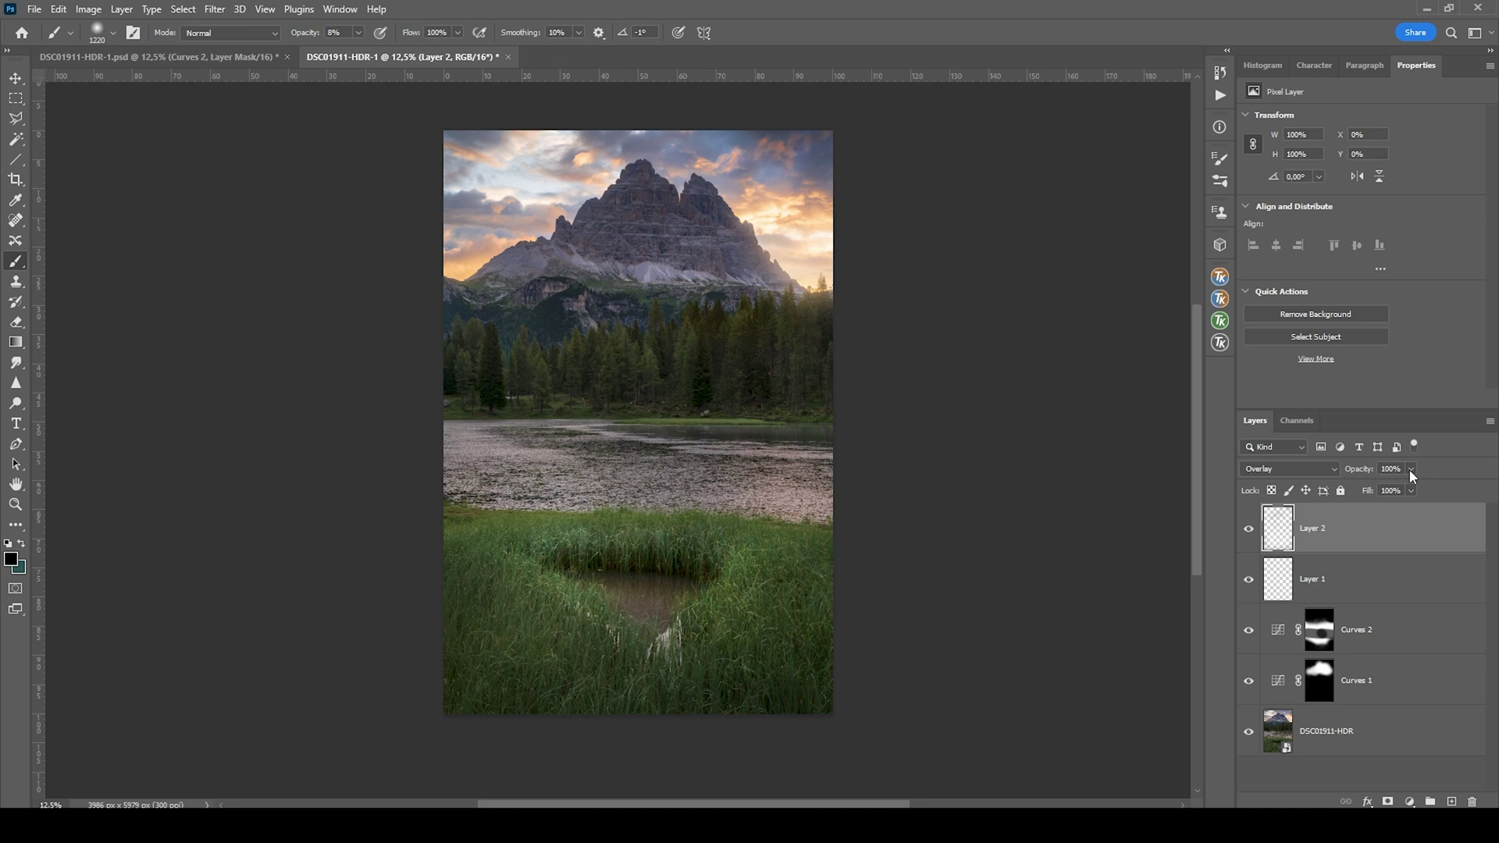
Reduce the Overlay layer's opacity to 53% and compare the photo with and without it
left_click(1412, 470)
left_click_drag(1378, 485, 1394, 487)
left_click(1246, 534)
left_click(1246, 534)
left_click(1249, 531)
left_click(1249, 531)
left_click(968, 95)
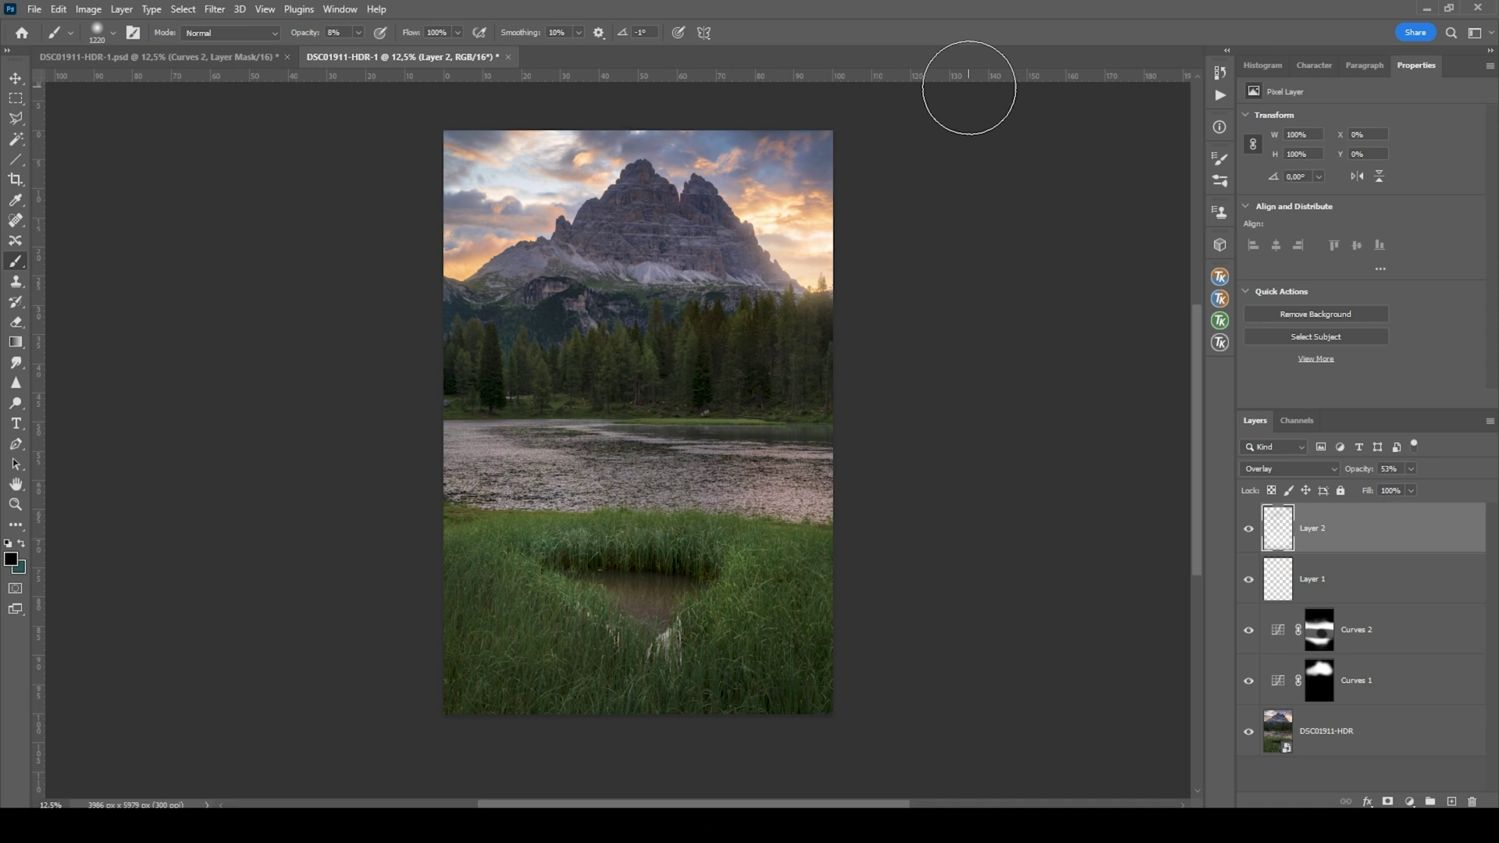